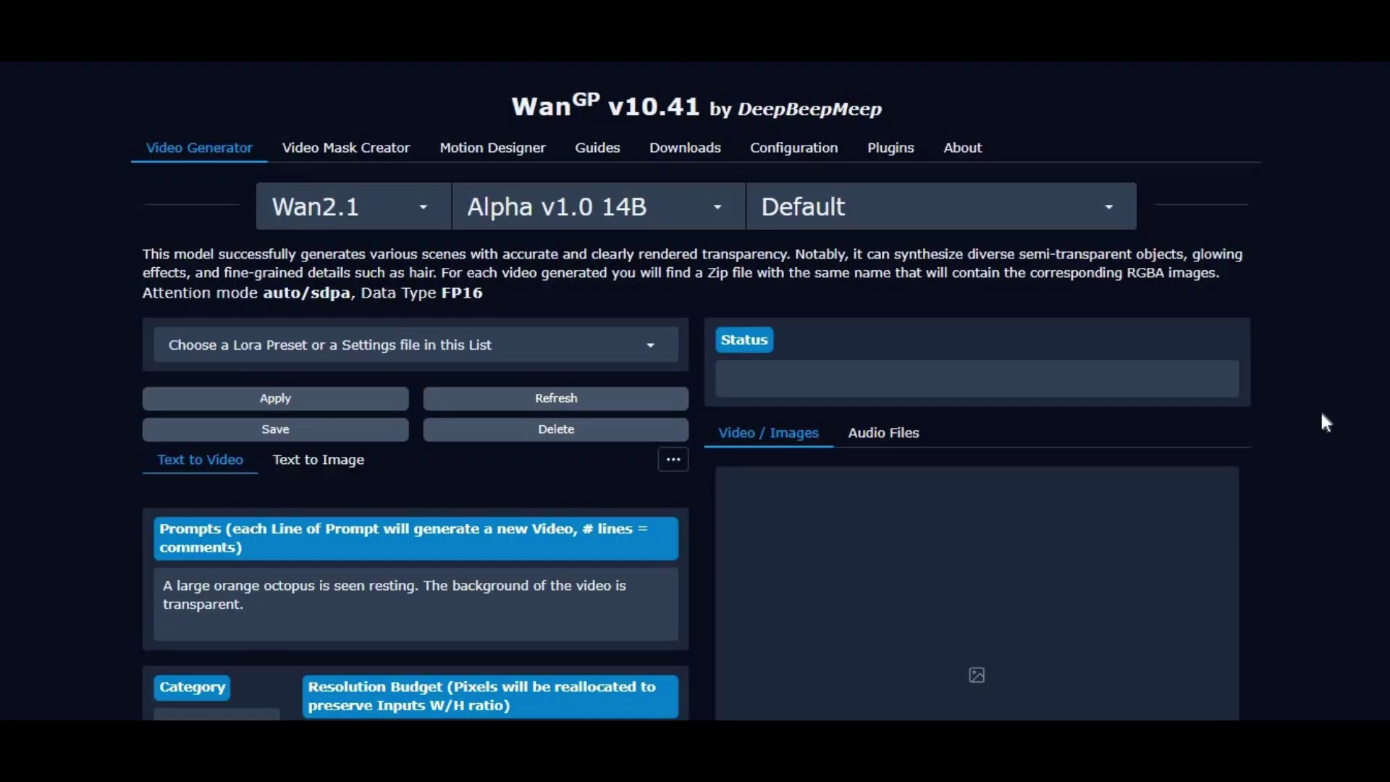
Select the Flux 2 model family and then its Klein 4B model variant.
scroll(1024, 413, "down", 4)
scroll(1022, 409, "up", 4)
left_click(333, 207)
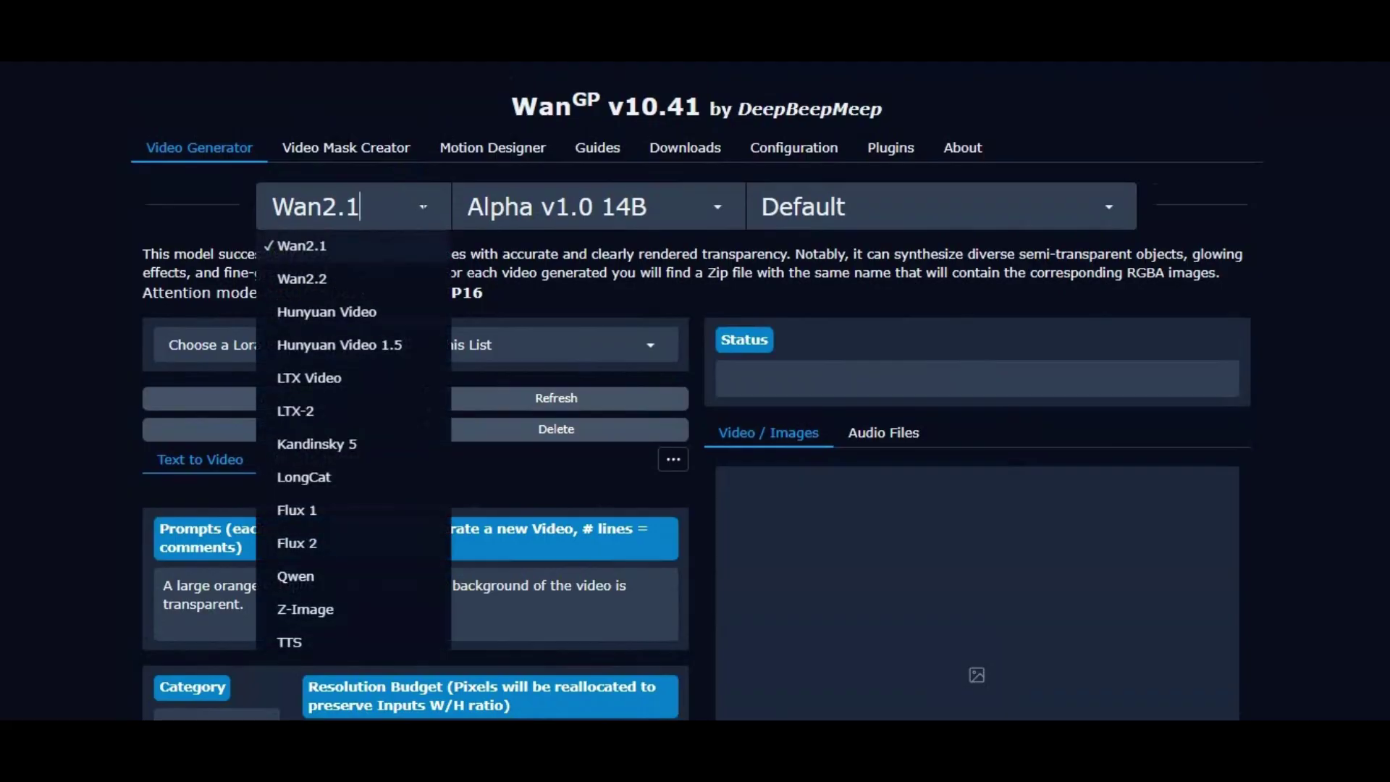
left_click(296, 552)
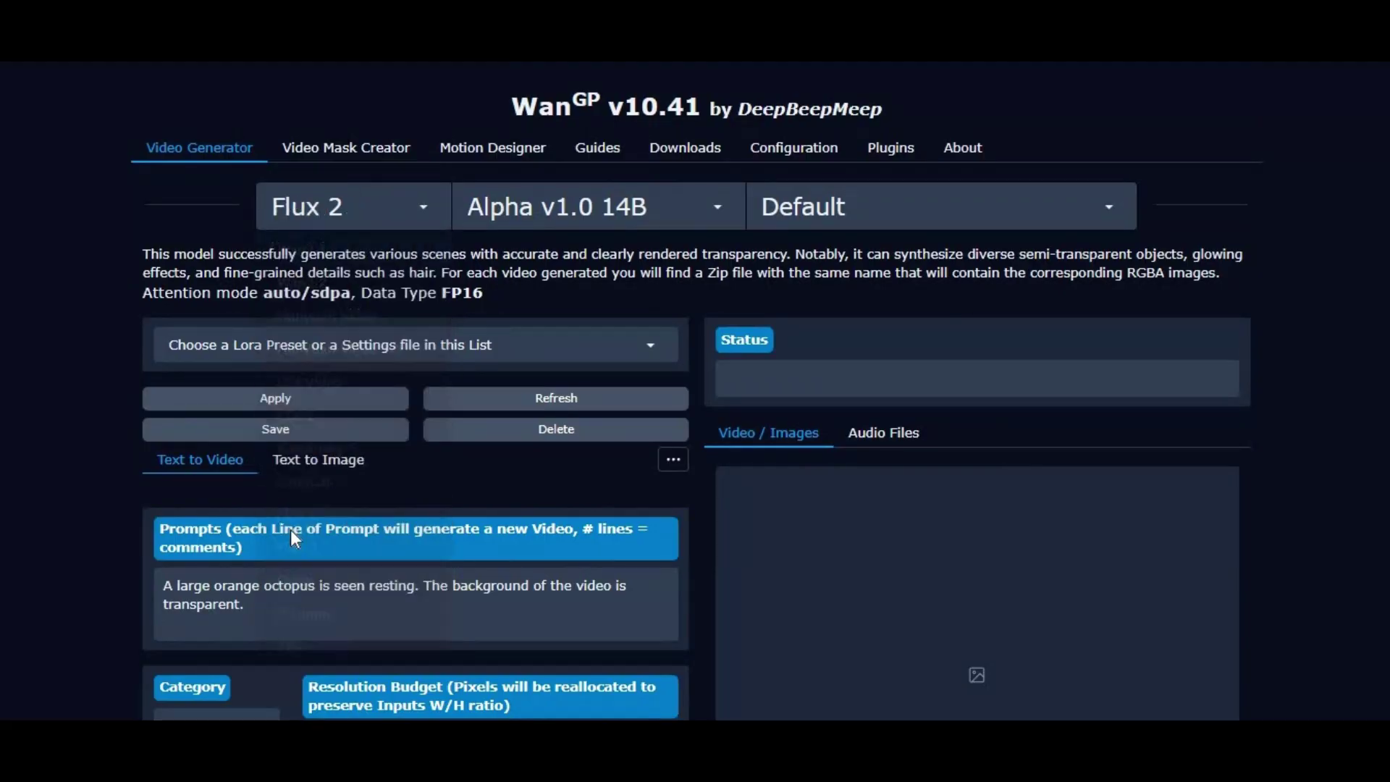
left_click(568, 207)
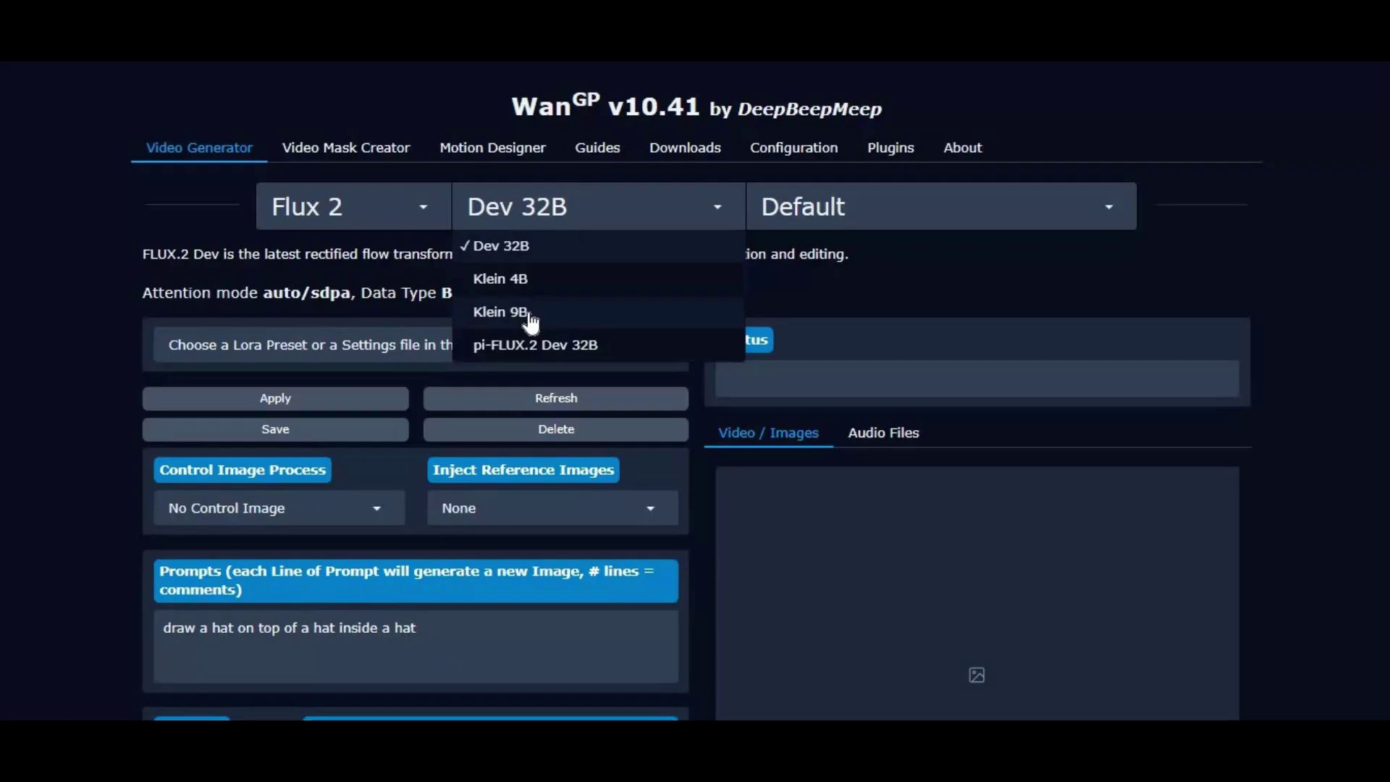
left_click(525, 279)
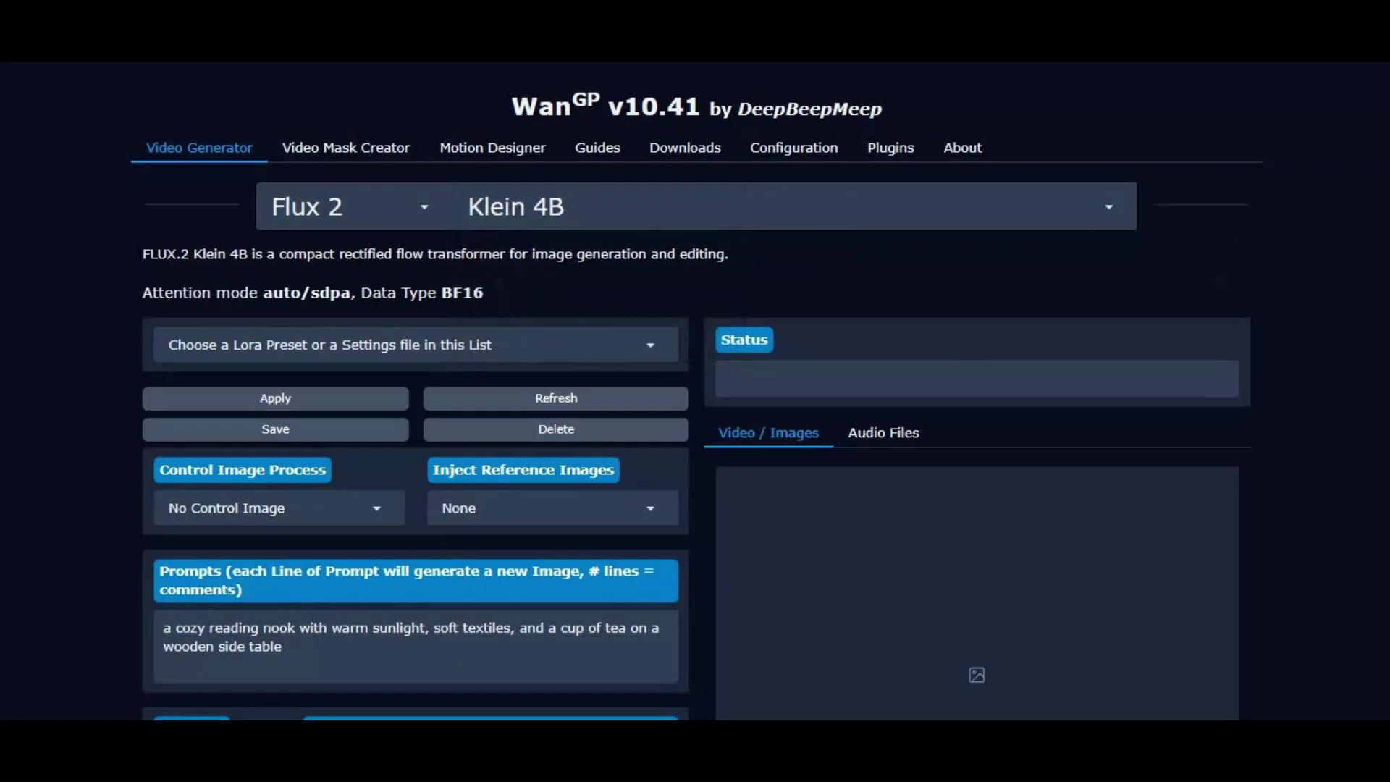
scroll(765, 247, "down", 5)
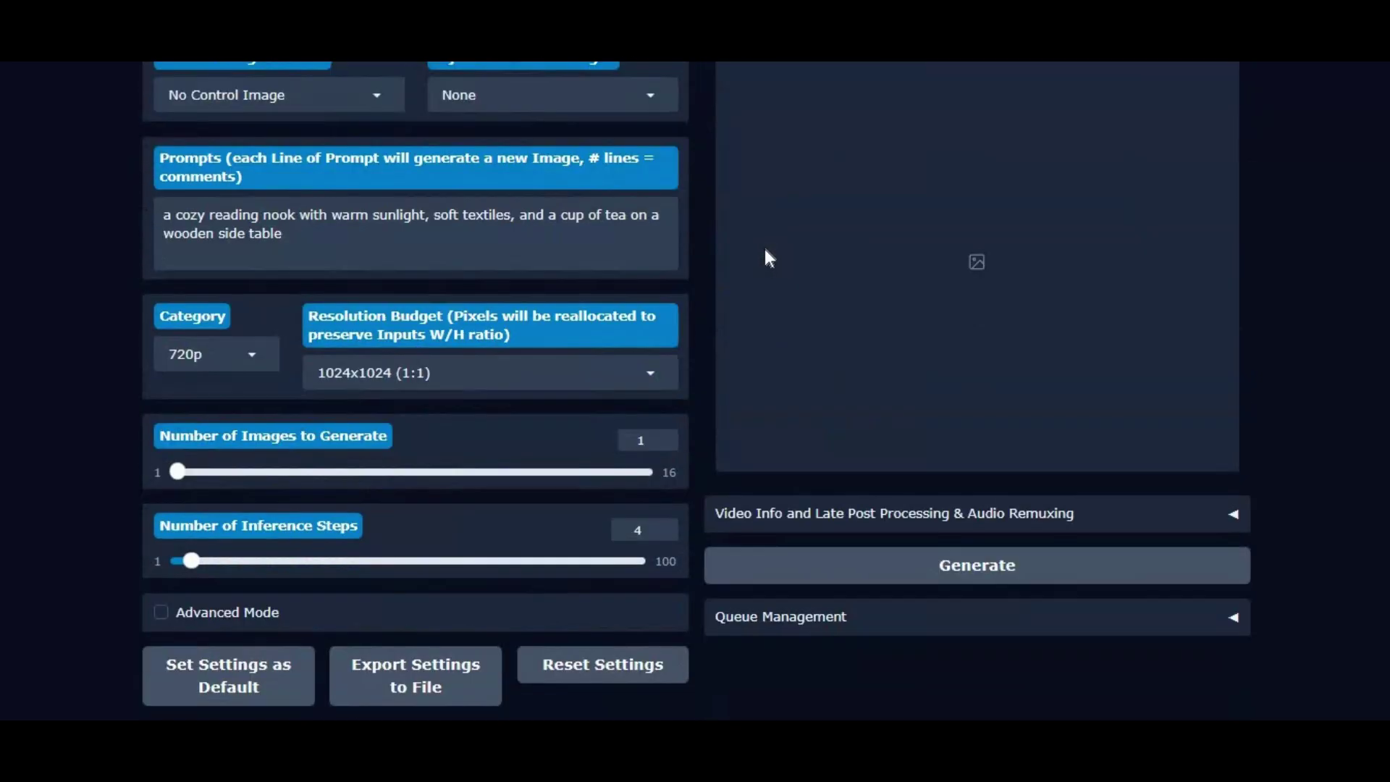
scroll(766, 250, "up", 3)
scroll(768, 257, "up", 1)
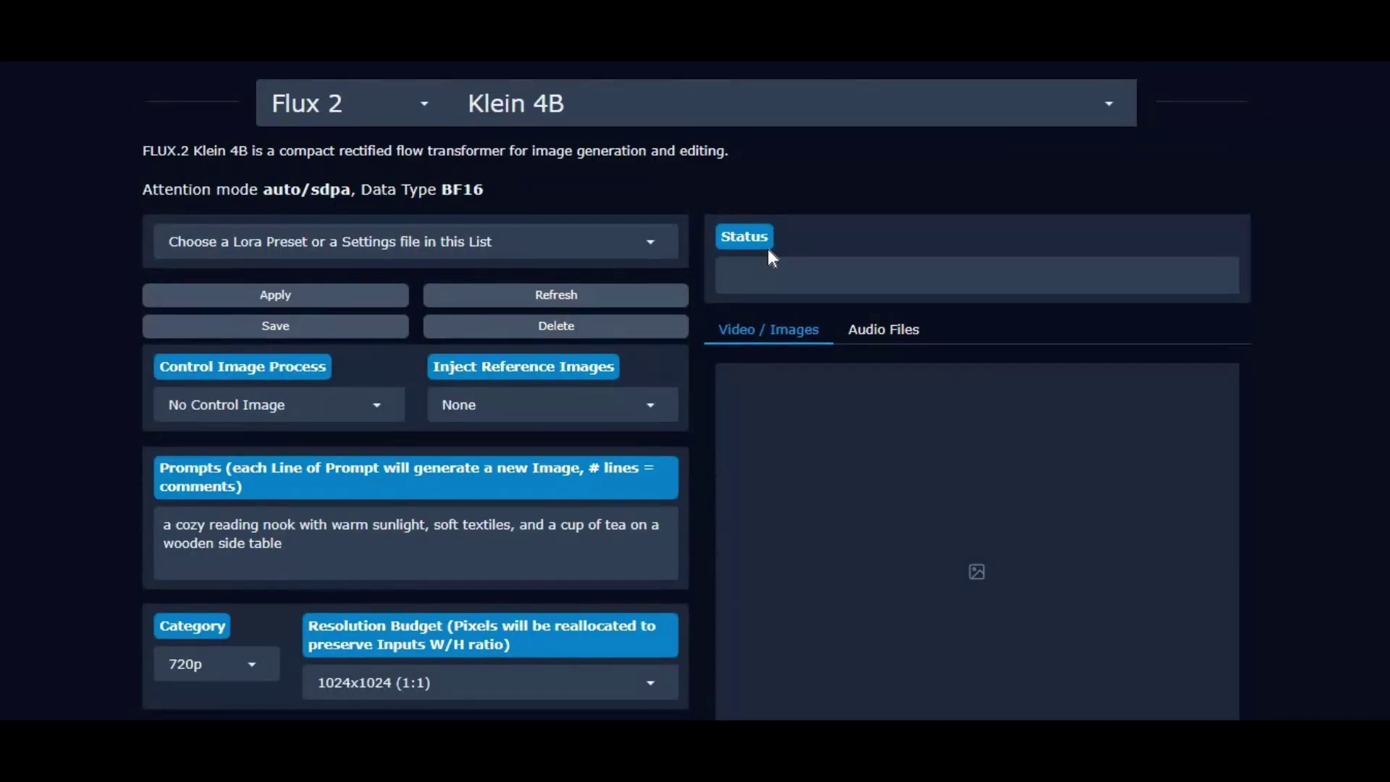
scroll(770, 258, "up", 2)
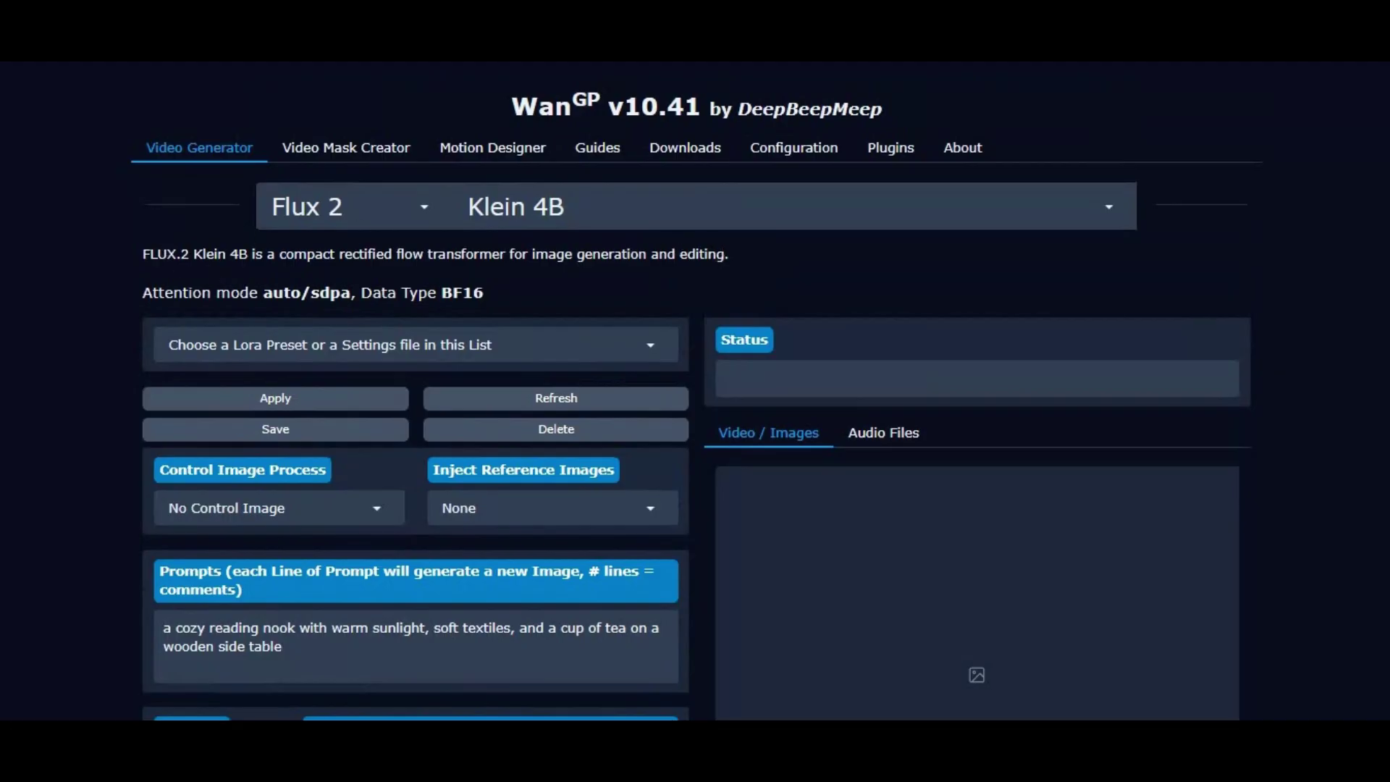
Choose the LTX-2 family, keeping the Dev 19B model and Distilled checkpoint variant.
left_click(348, 207)
scroll(362, 340, "down", 4)
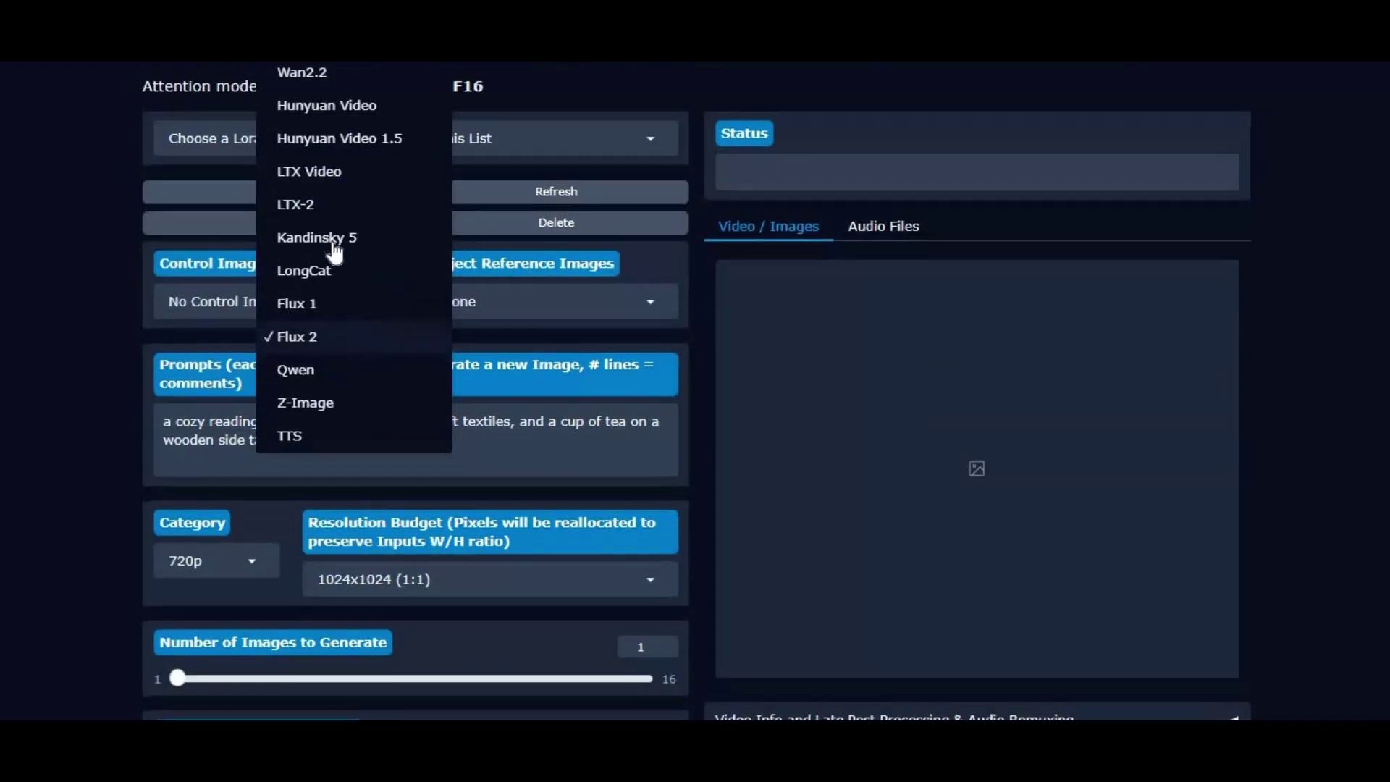
left_click(311, 216)
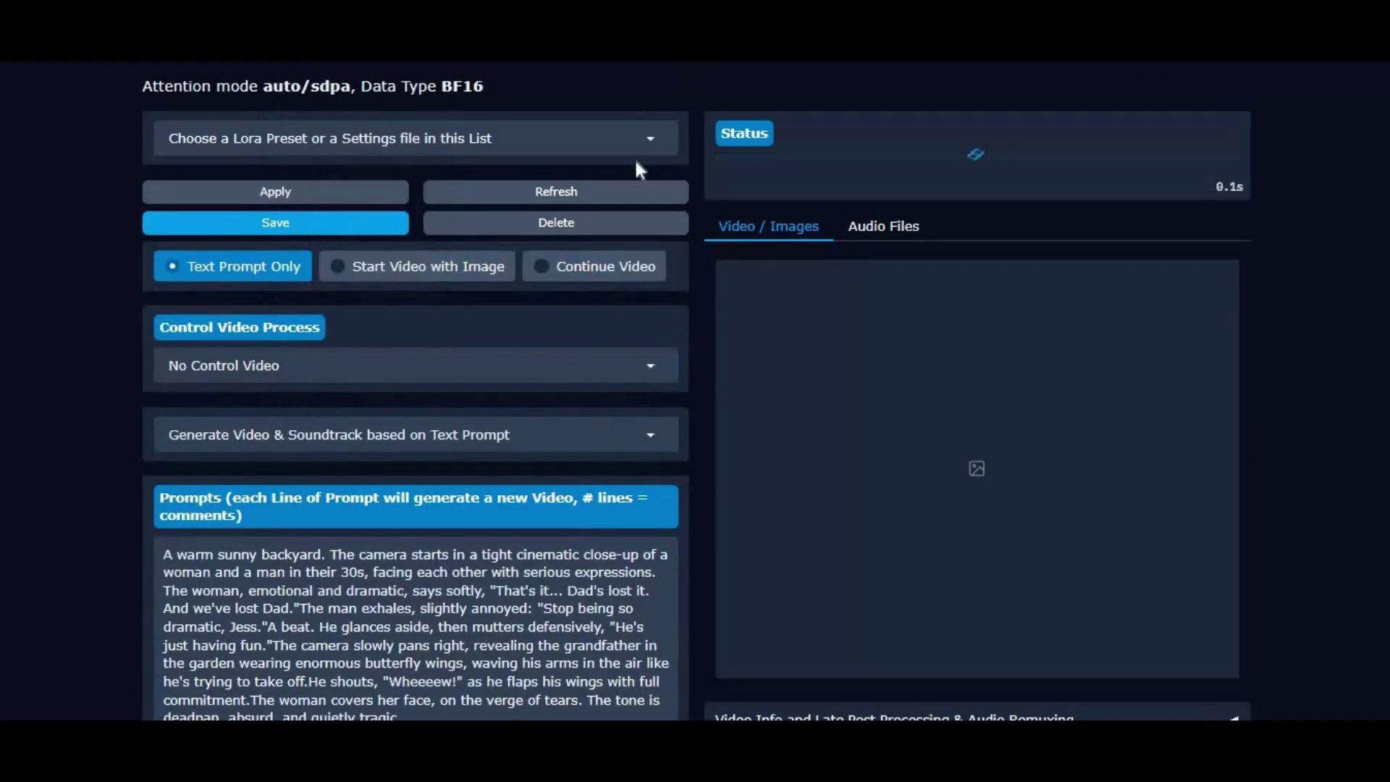
scroll(536, 312, "up", 3)
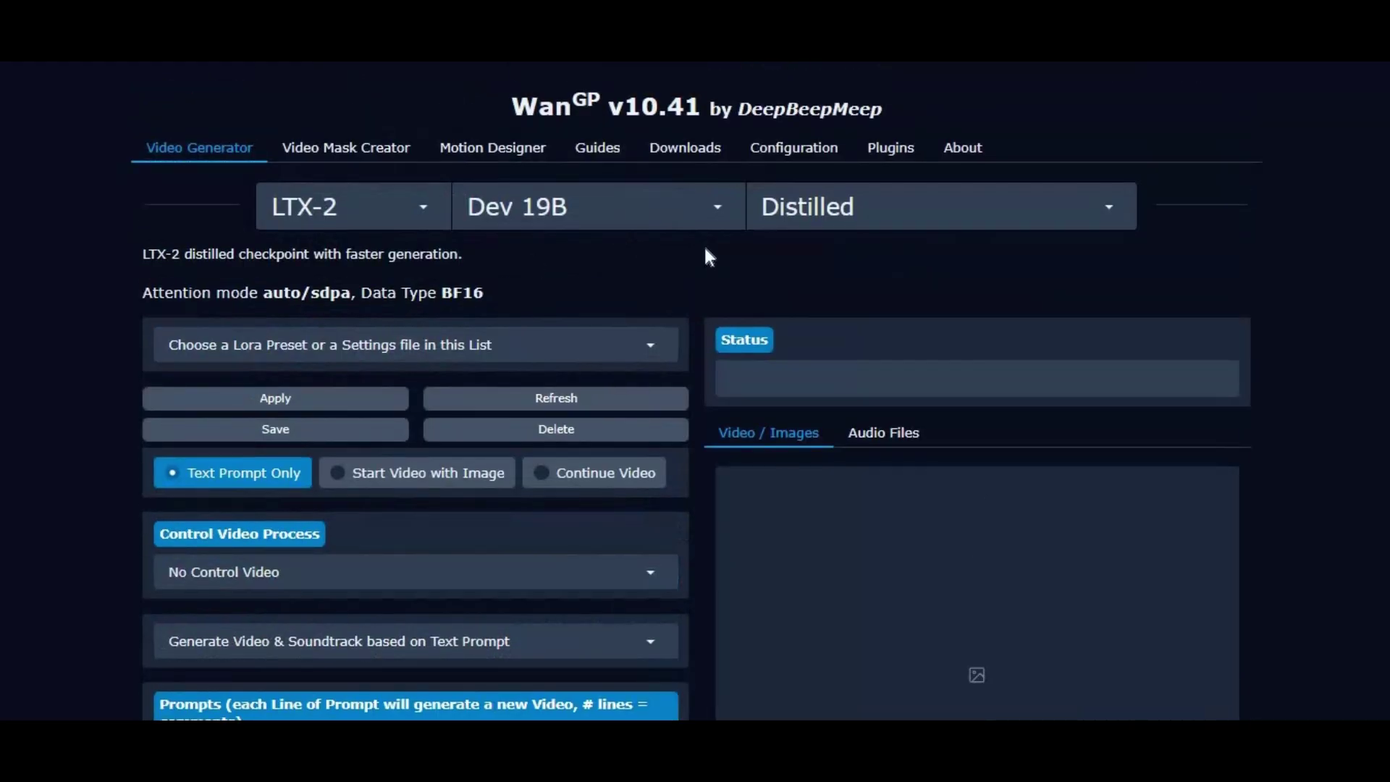
left_click(568, 207)
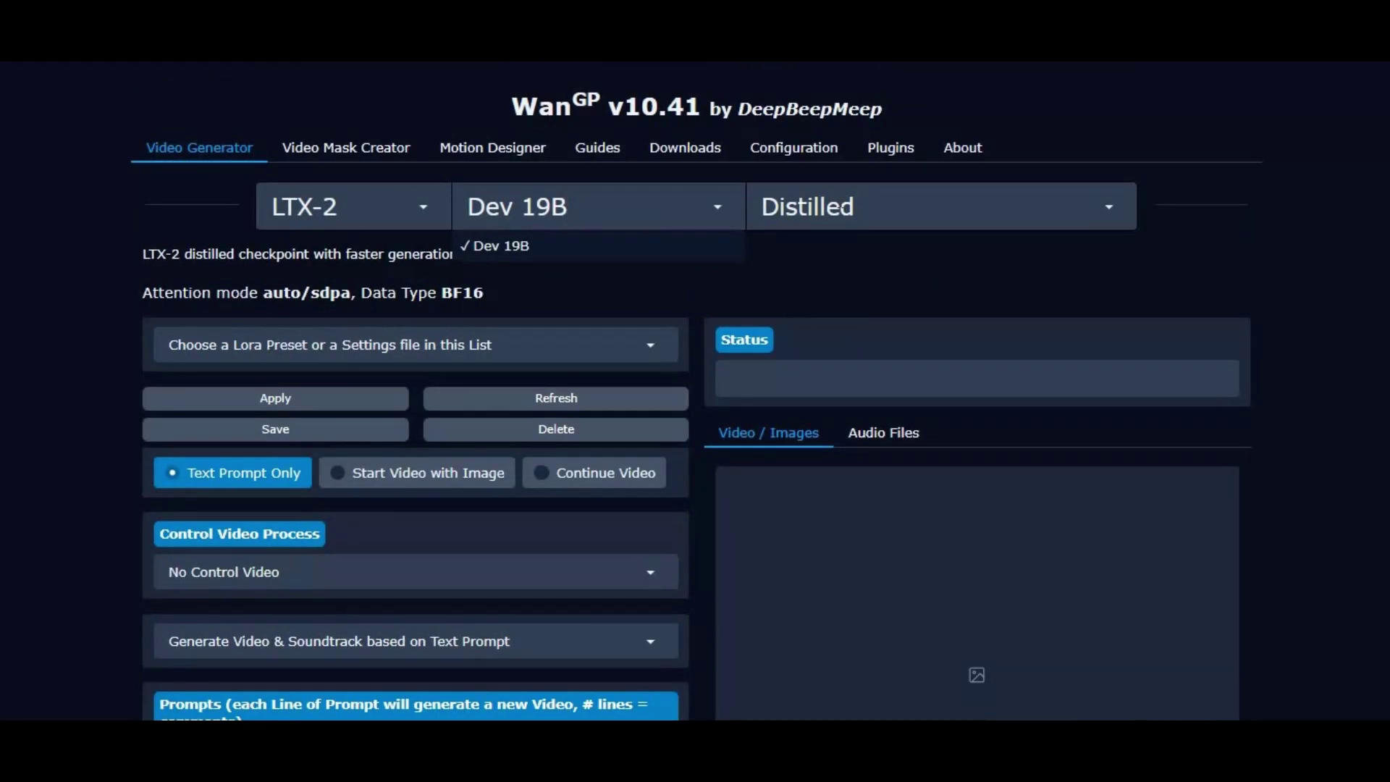
left_click(840, 207)
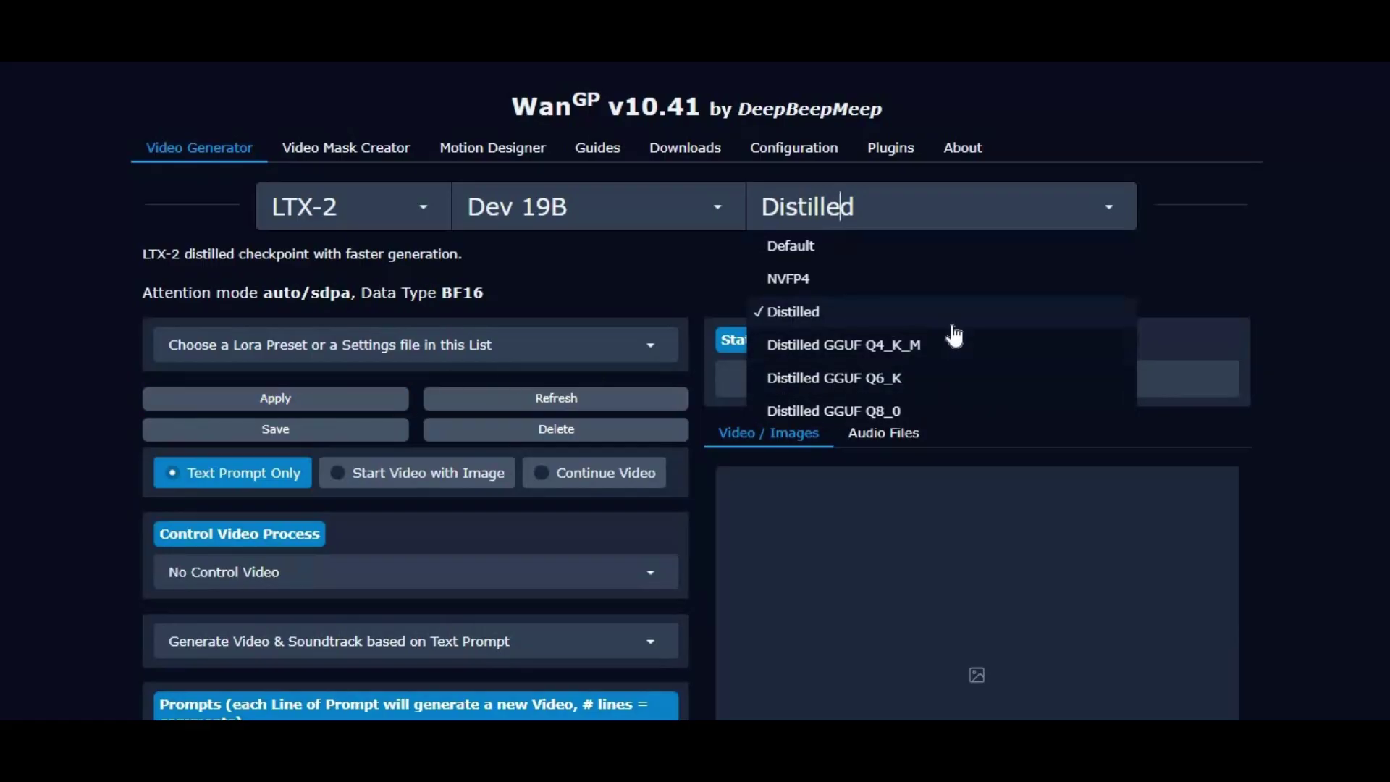
left_click(100, 410)
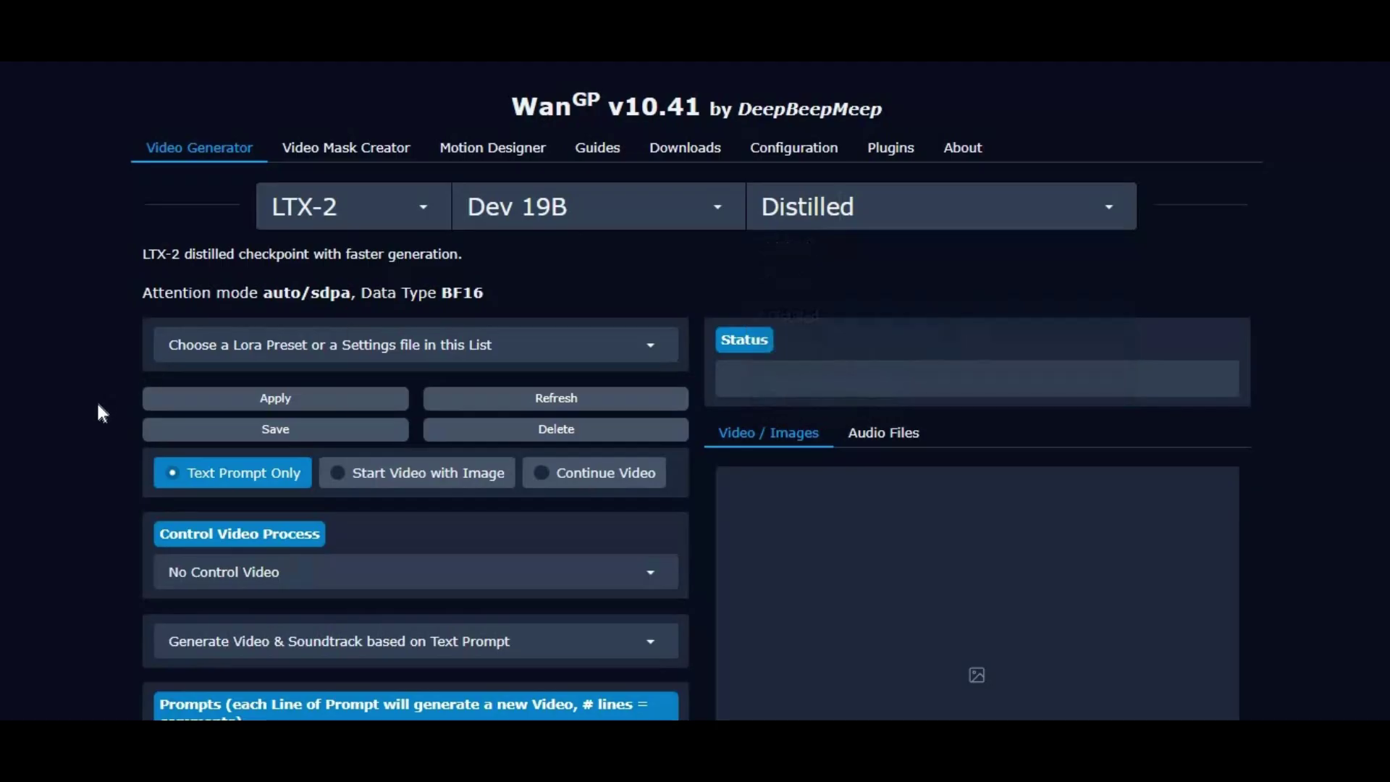
Scroll down through the LTX-2 generation settings to review them.
scroll(114, 399, "down", 5)
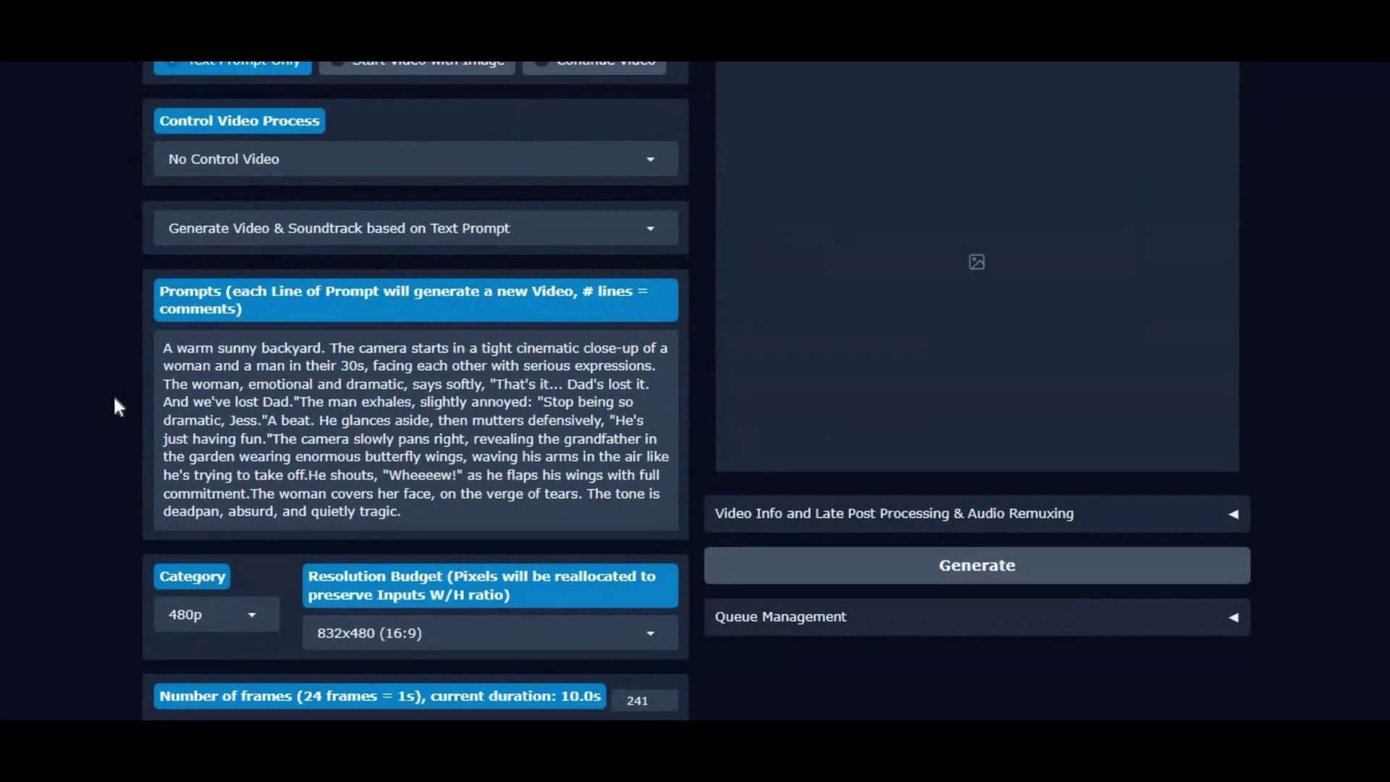
scroll(114, 399, "down", 4)
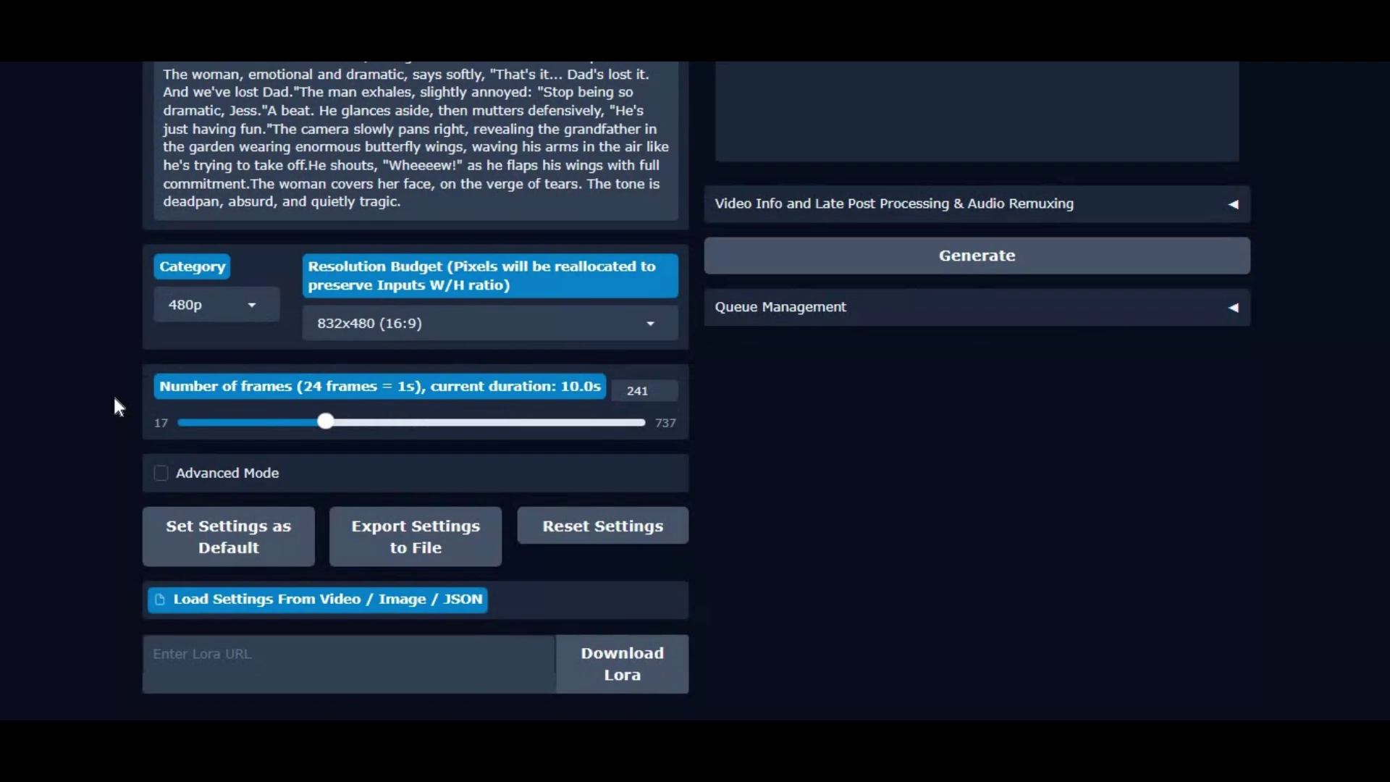
scroll(114, 398, "down", 1)
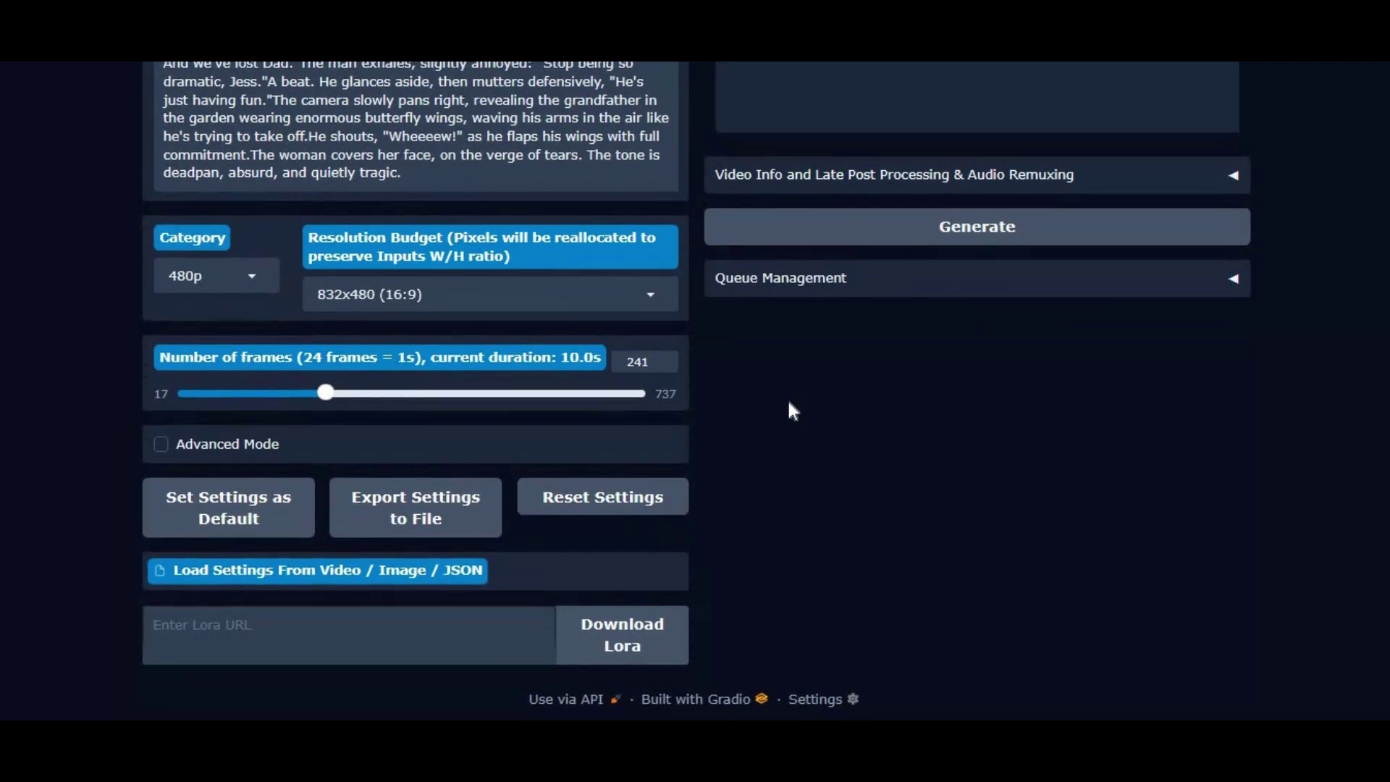
scroll(792, 403, "up", 10)
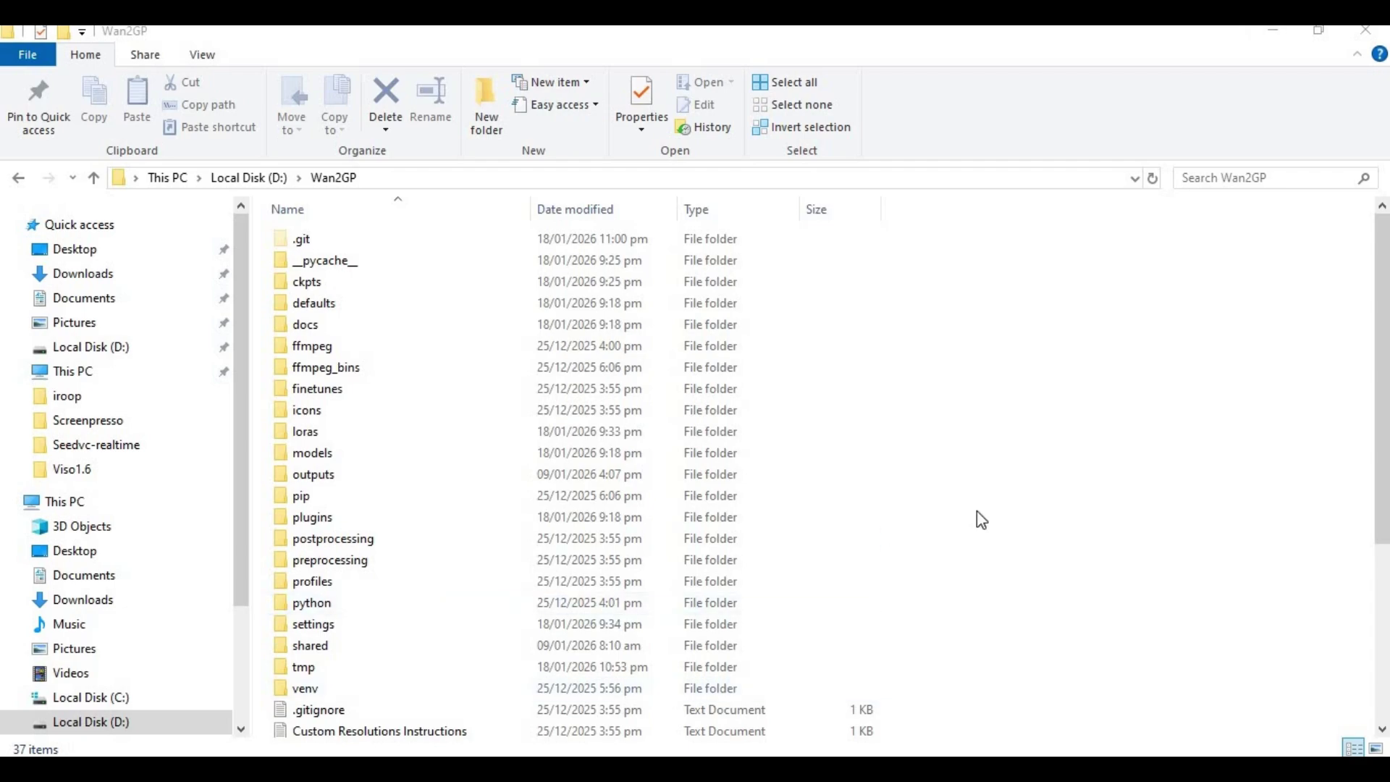
Launch cmd from the File Explorer address bar while in D:\Wan2GP.
scroll(963, 515, "down", 5)
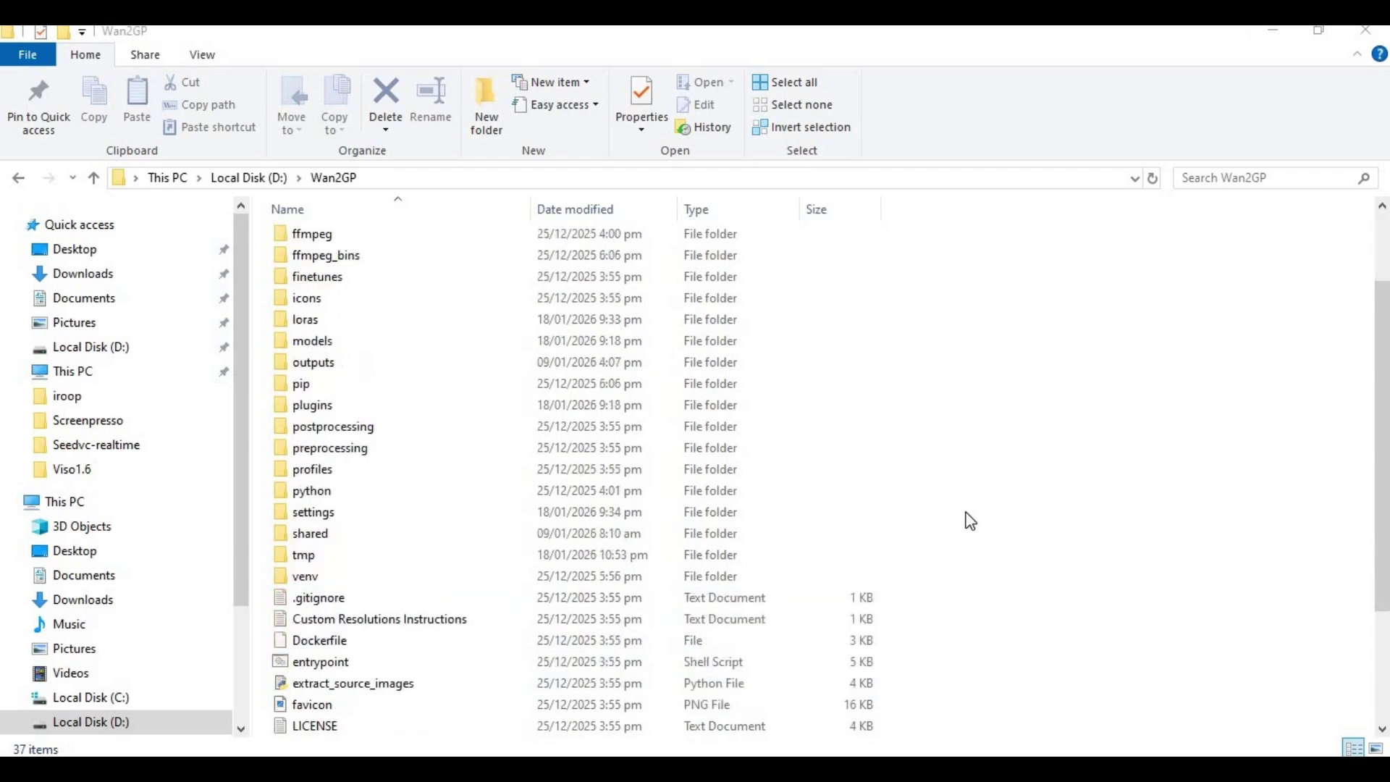
scroll(953, 522, "up", 5)
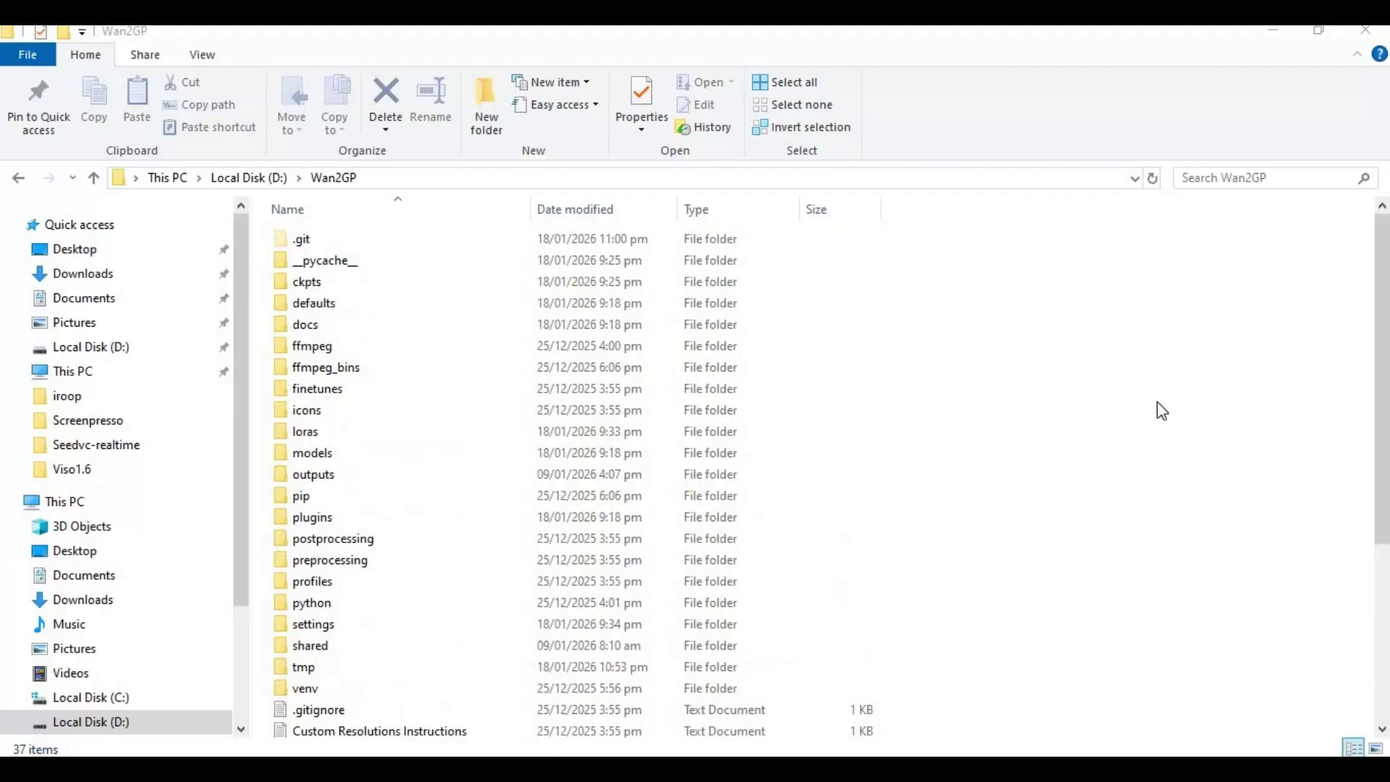
left_click(436, 178)
type("cmd")
key("Return")
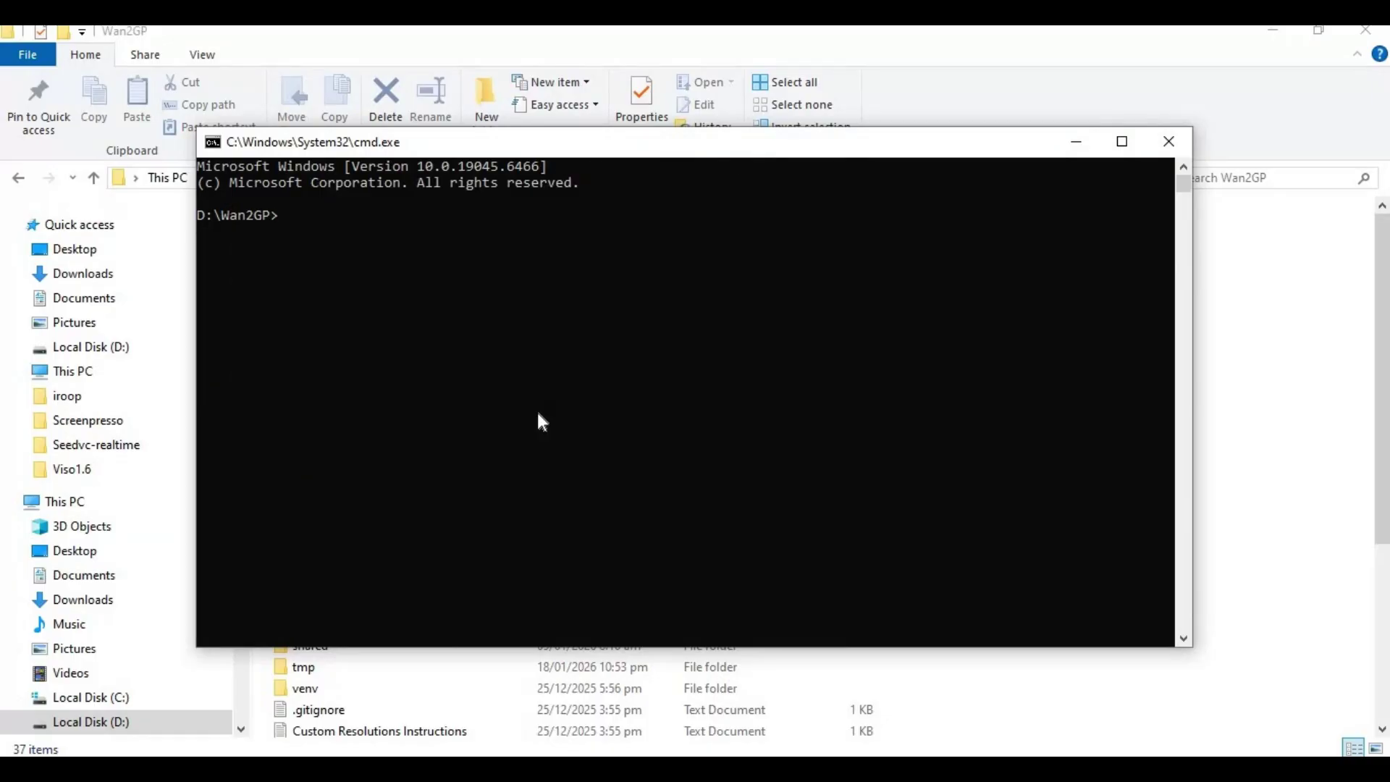
Run venv\scripts\activate, then check the repository with git status.
type("venv\\scripts\\activate")
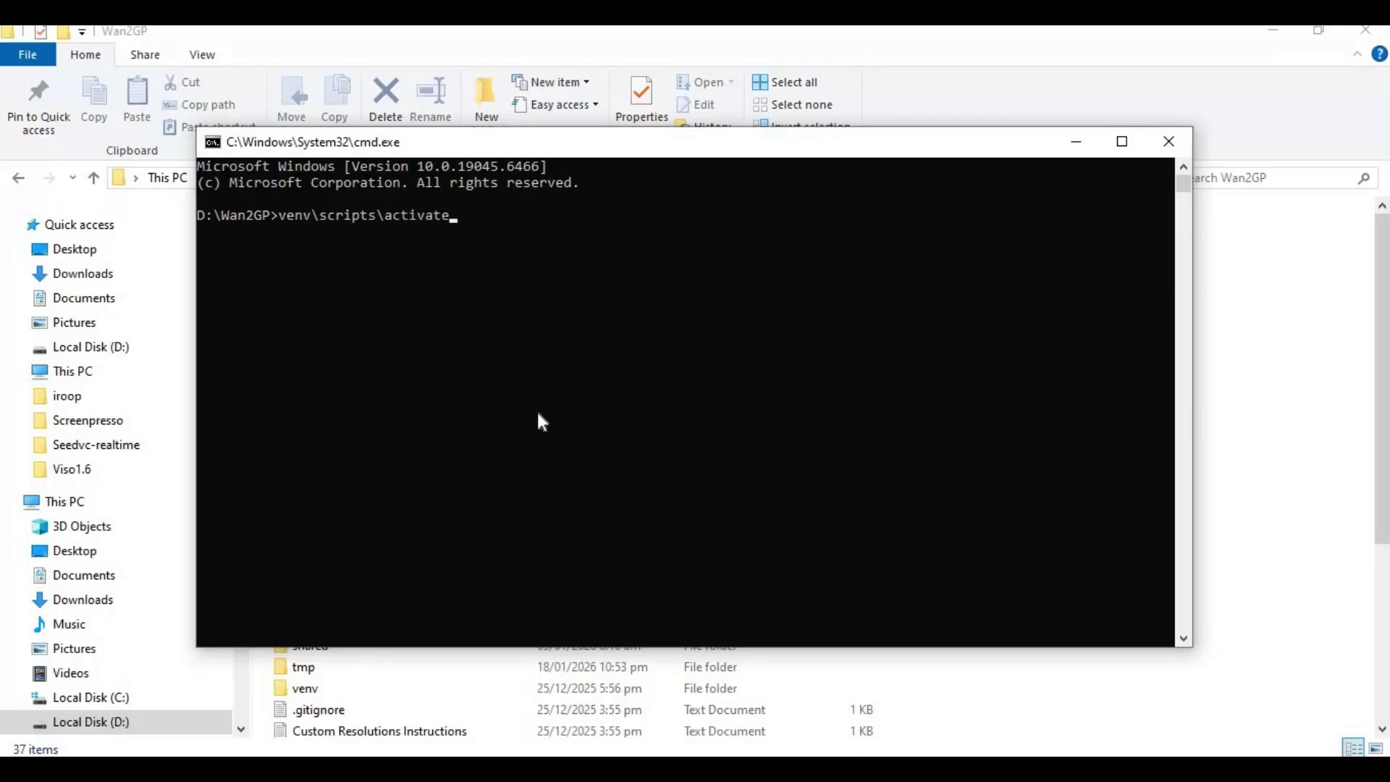
key("Return")
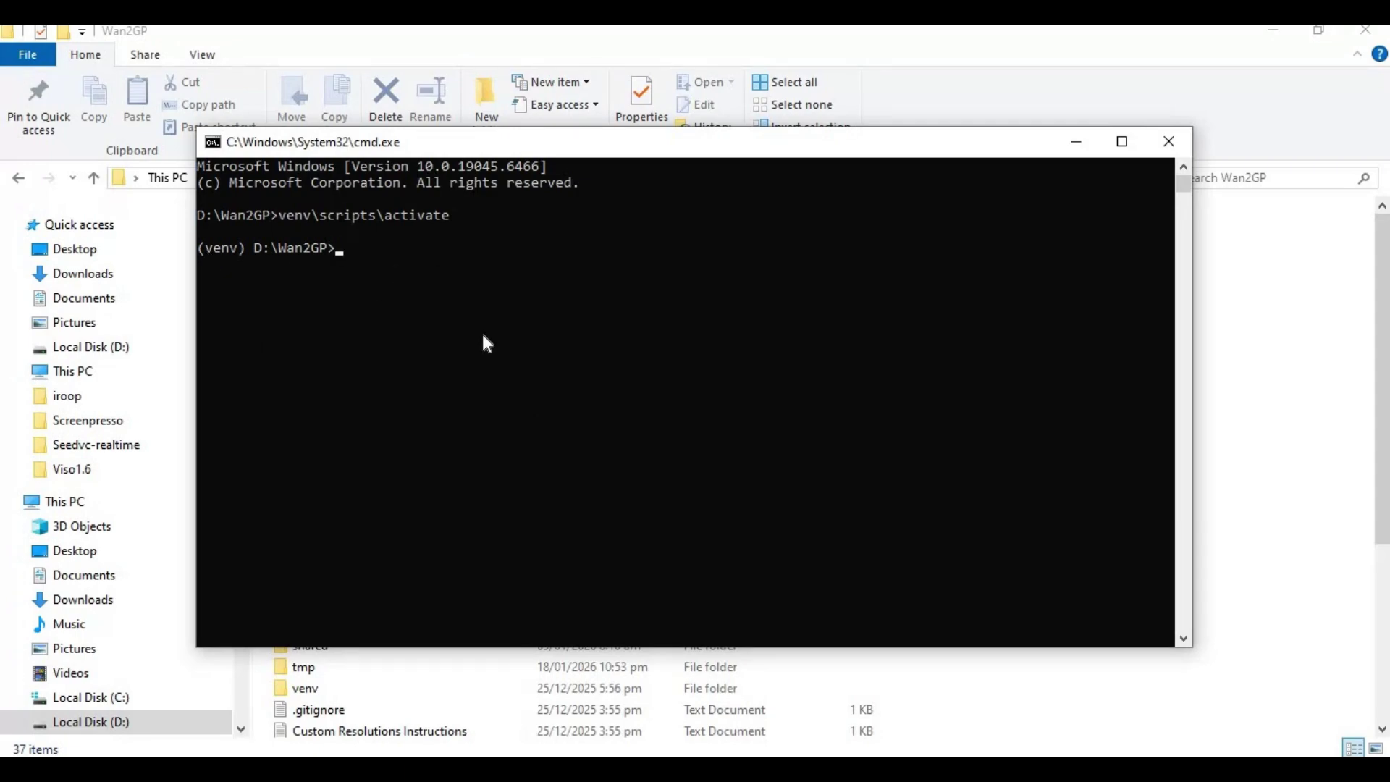
type("git status")
key("Return")
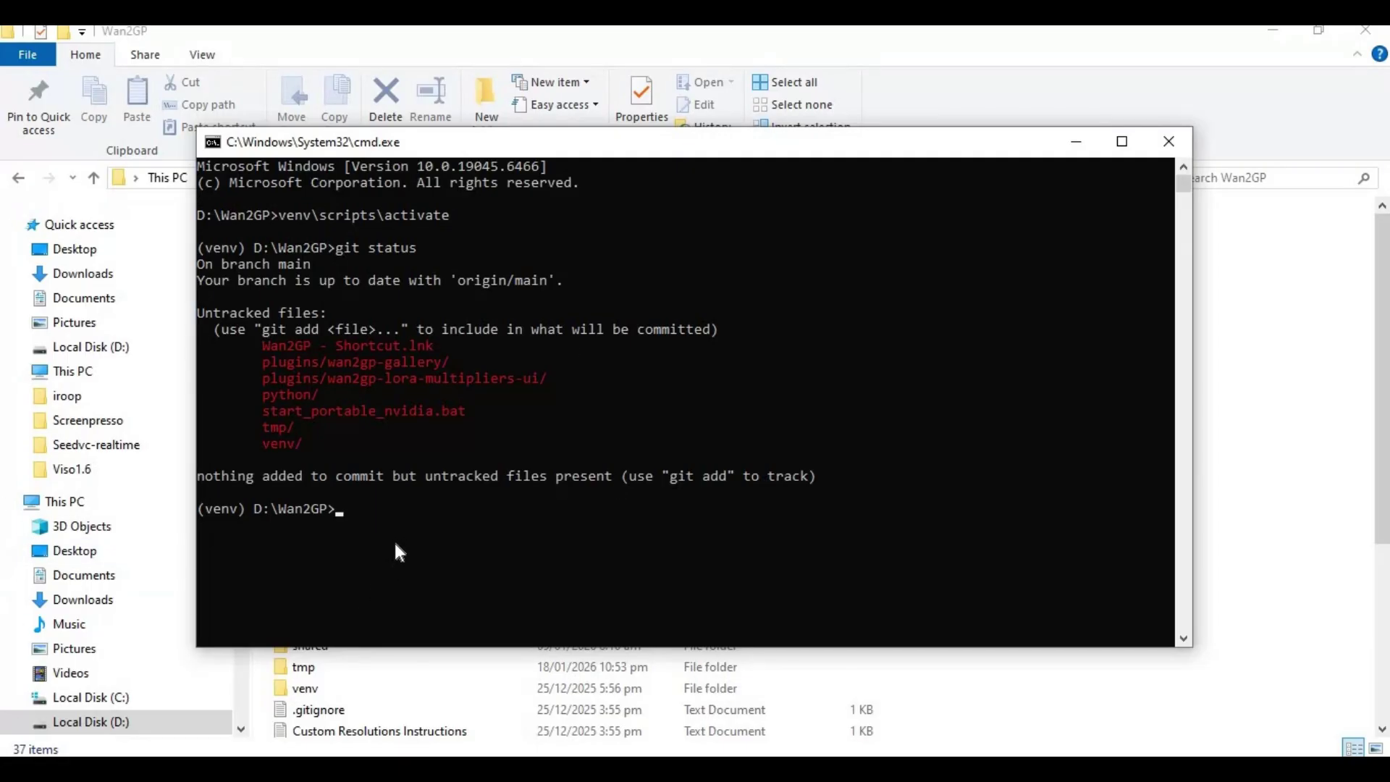
Paste and run git pull origin main, then type python wgp.py.
type("git pull origin main")
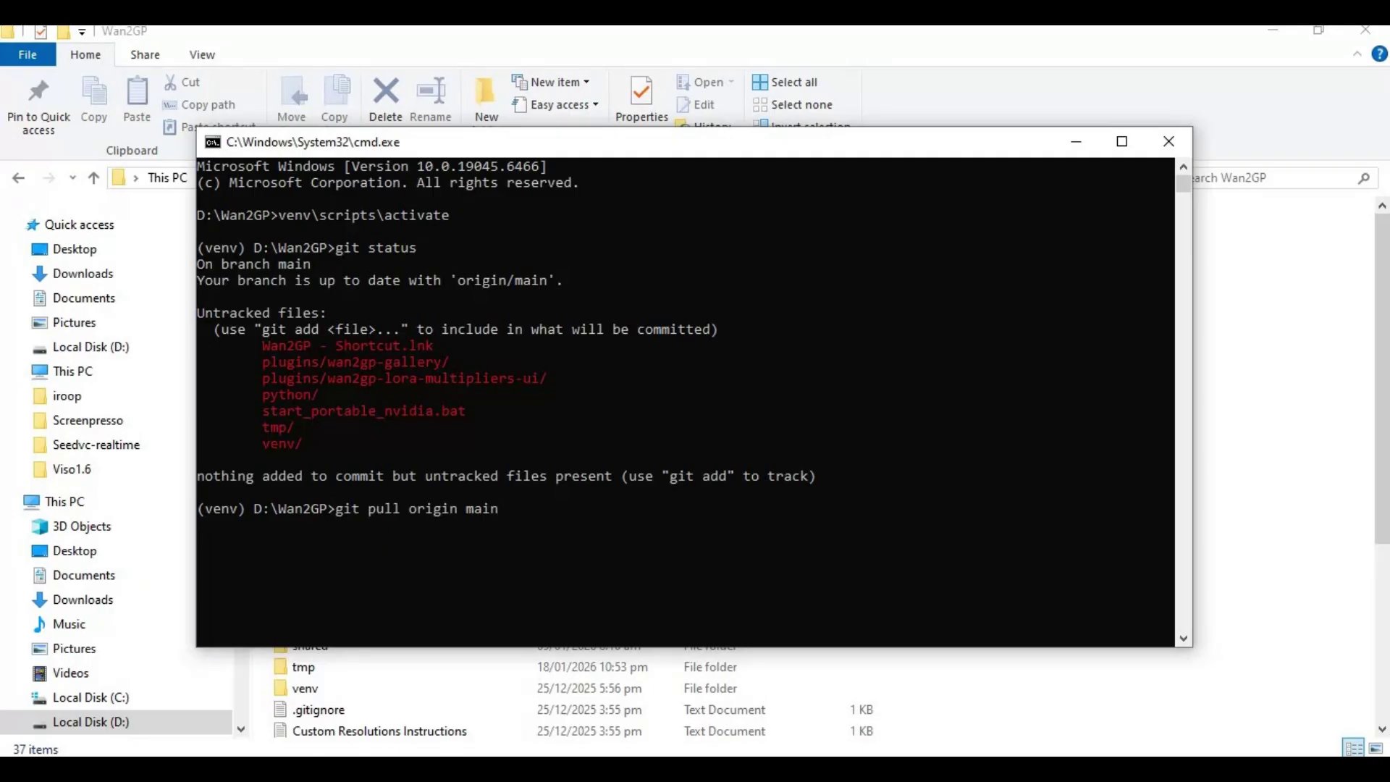
key("Return")
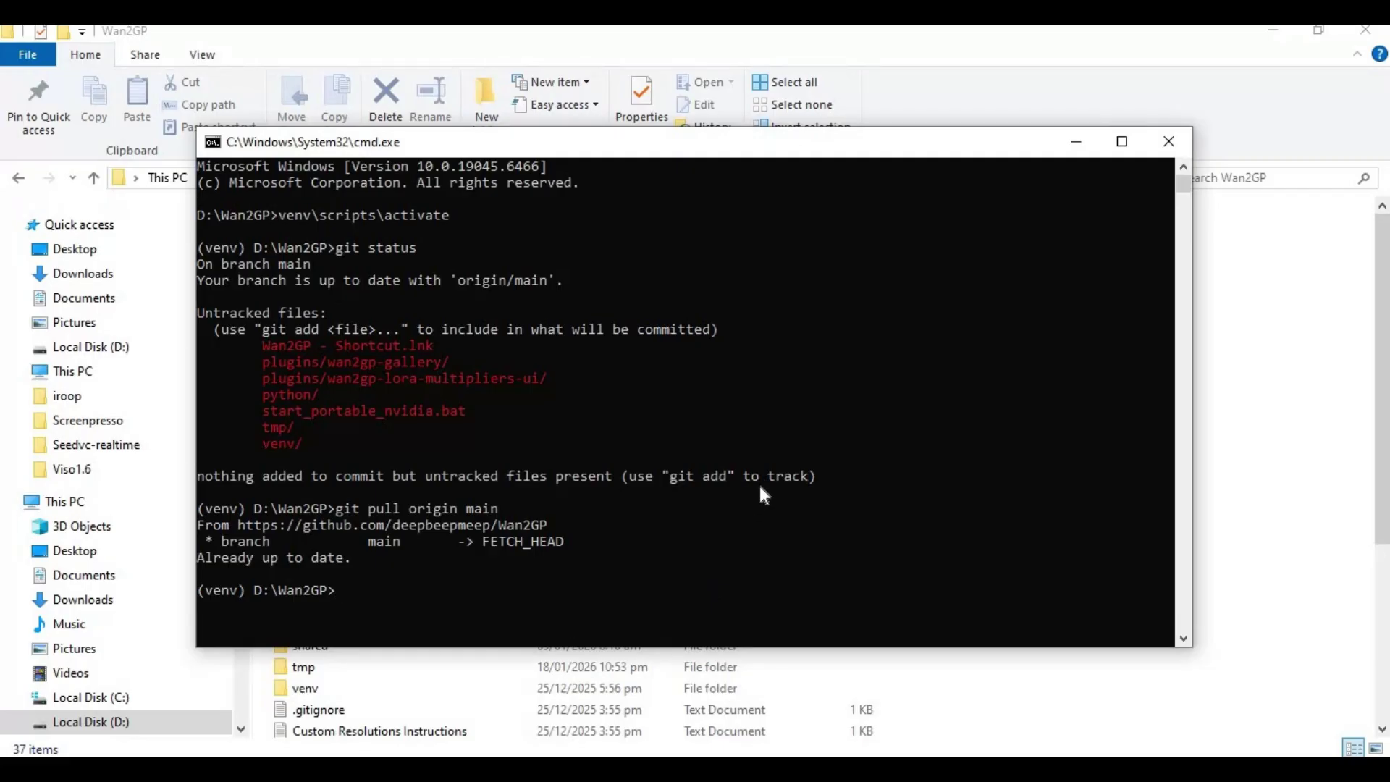
type("python wgp.py")
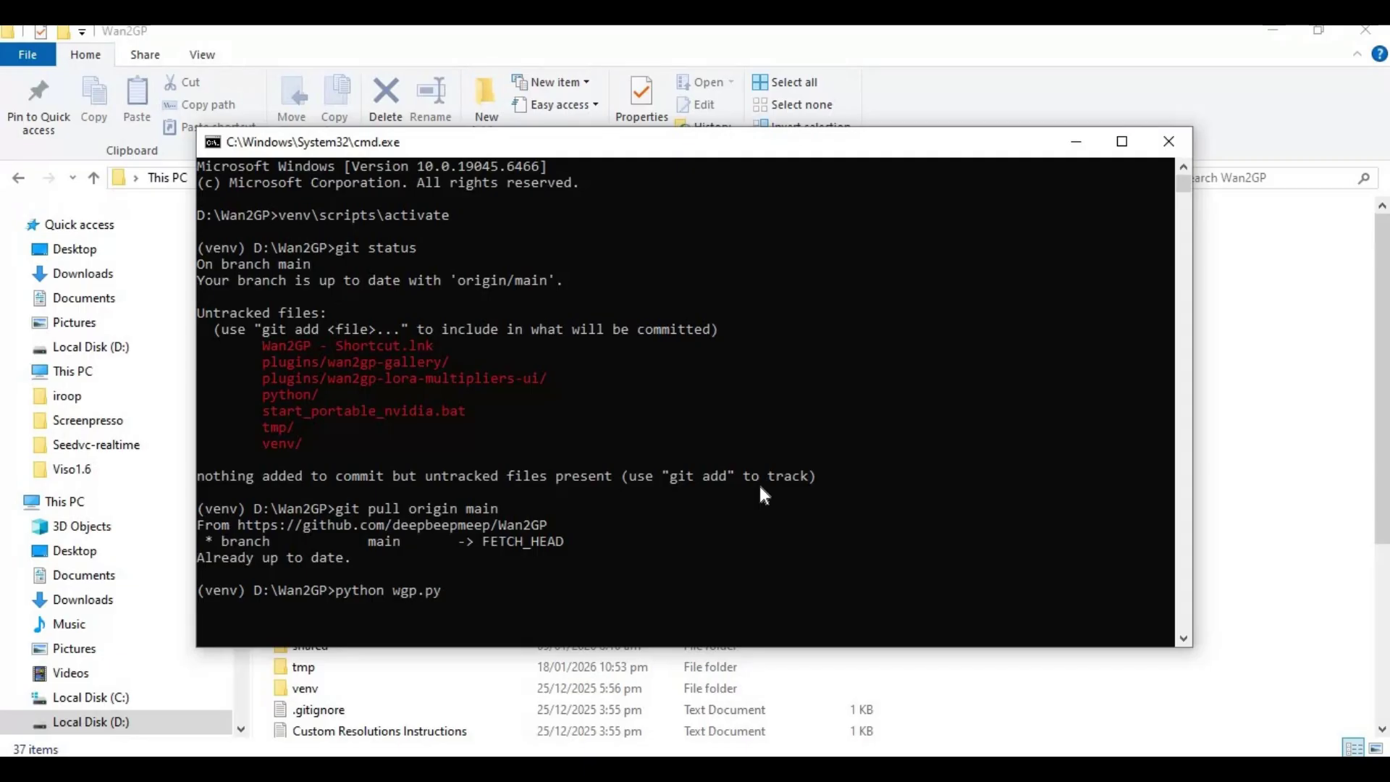
key("Return")
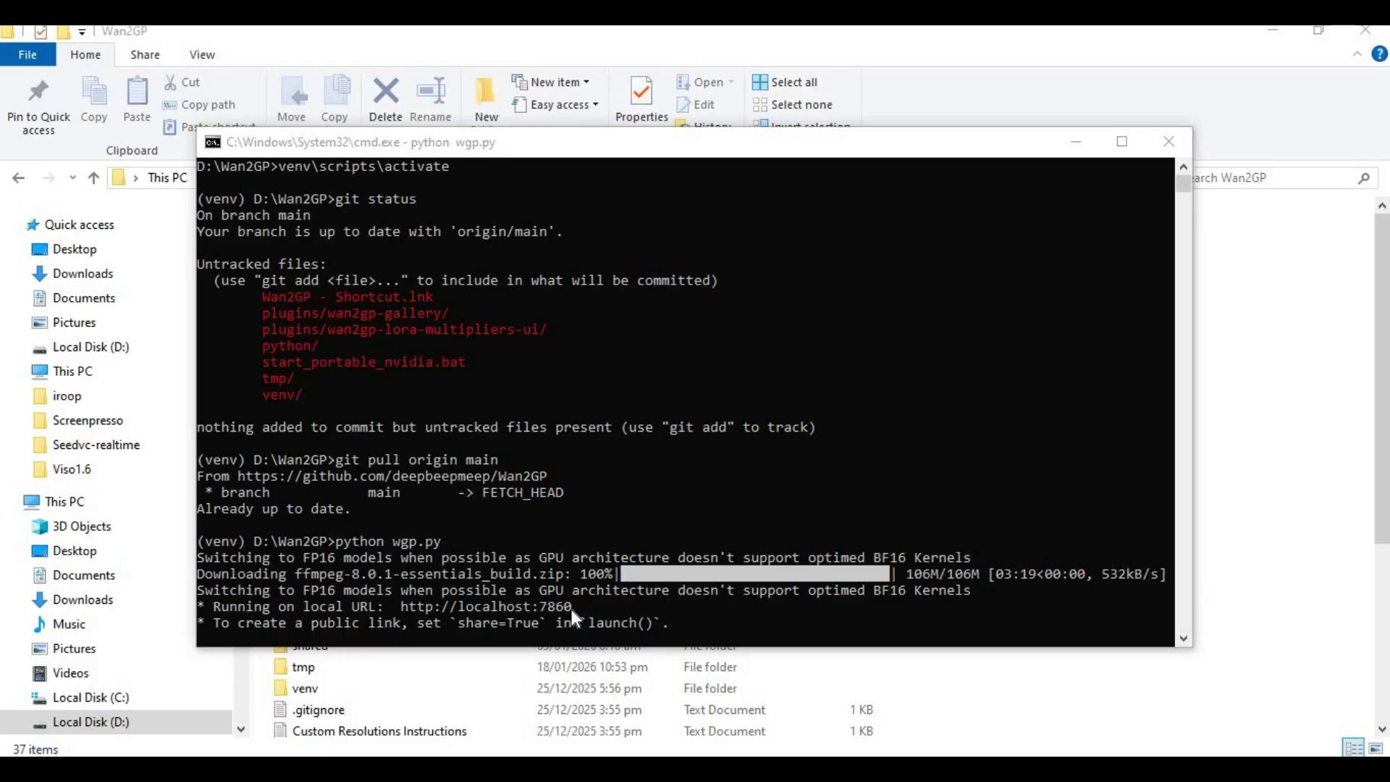
left_click(507, 606)
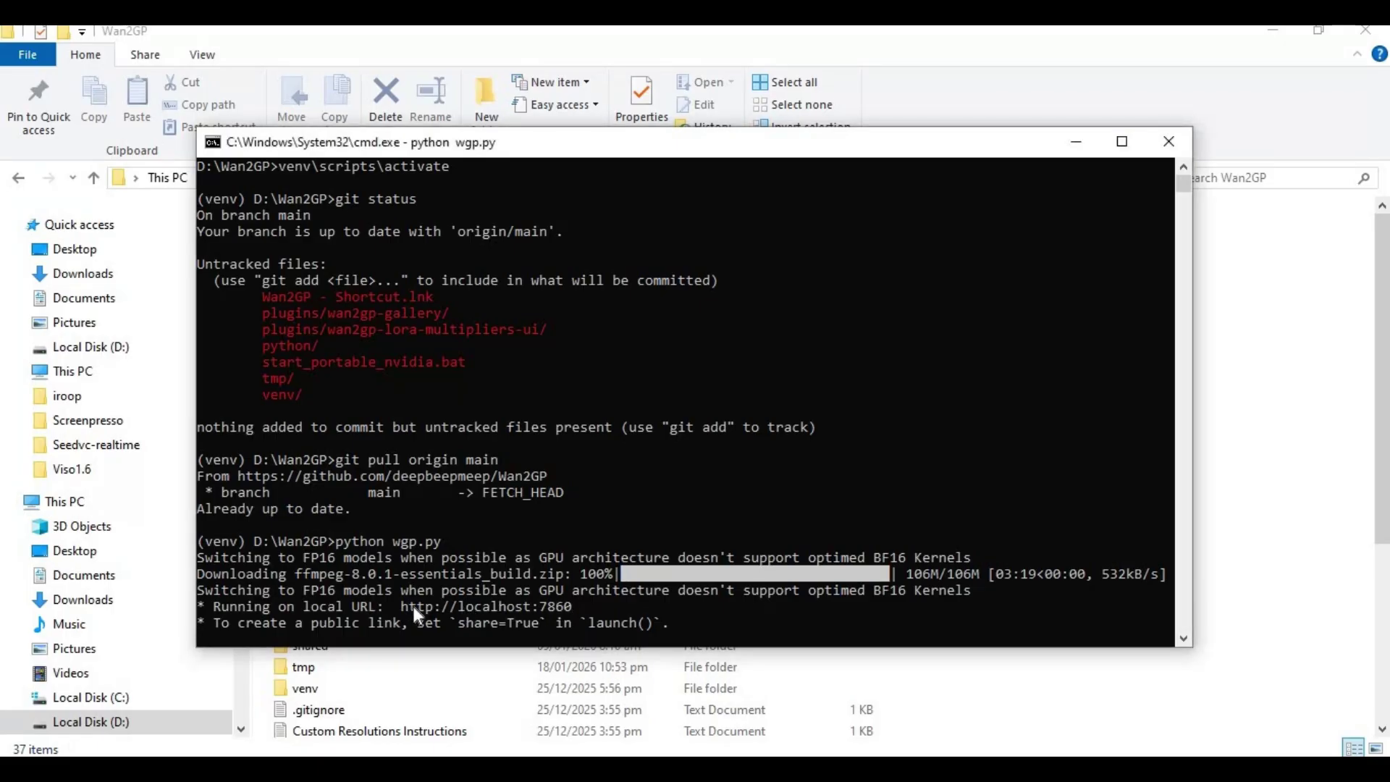
left_click_drag(404, 606, 574, 604)
left_click(659, 601)
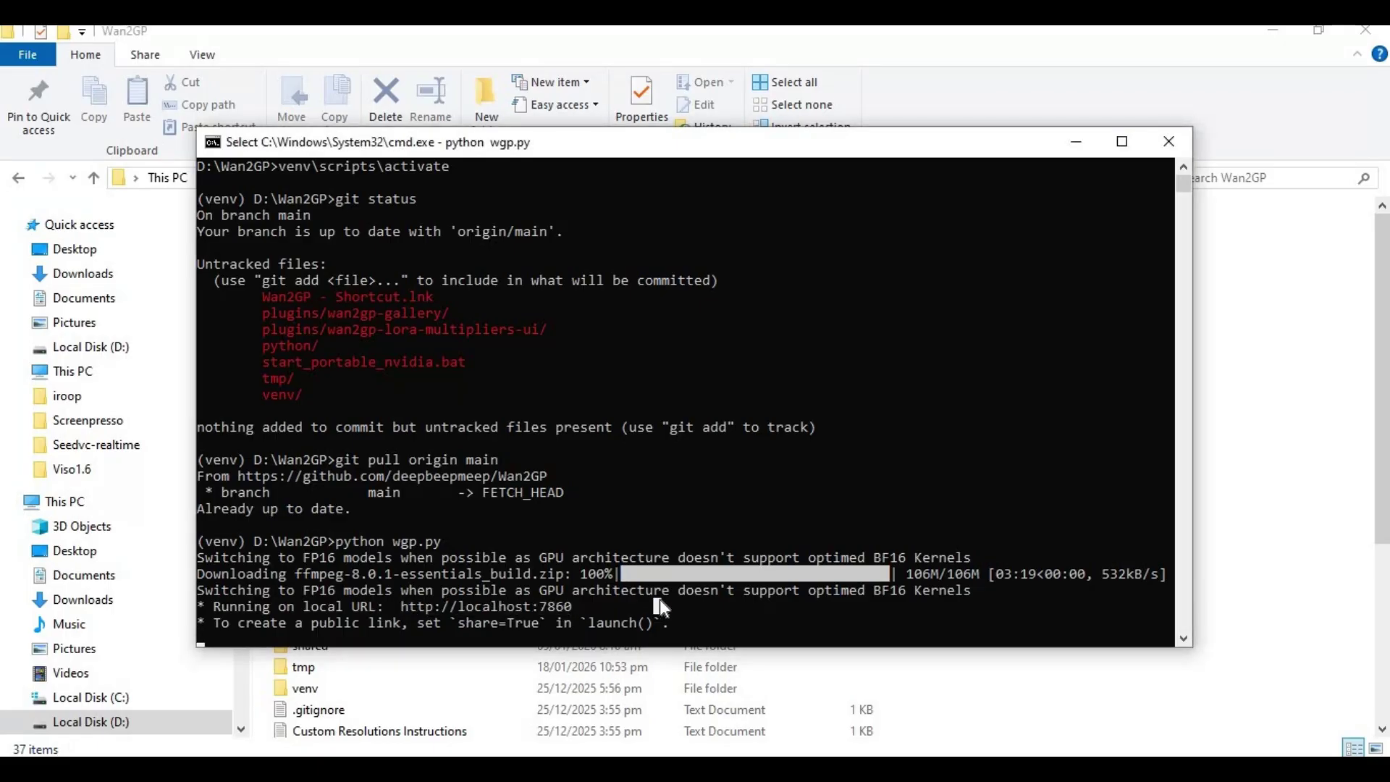
right_click(659, 598)
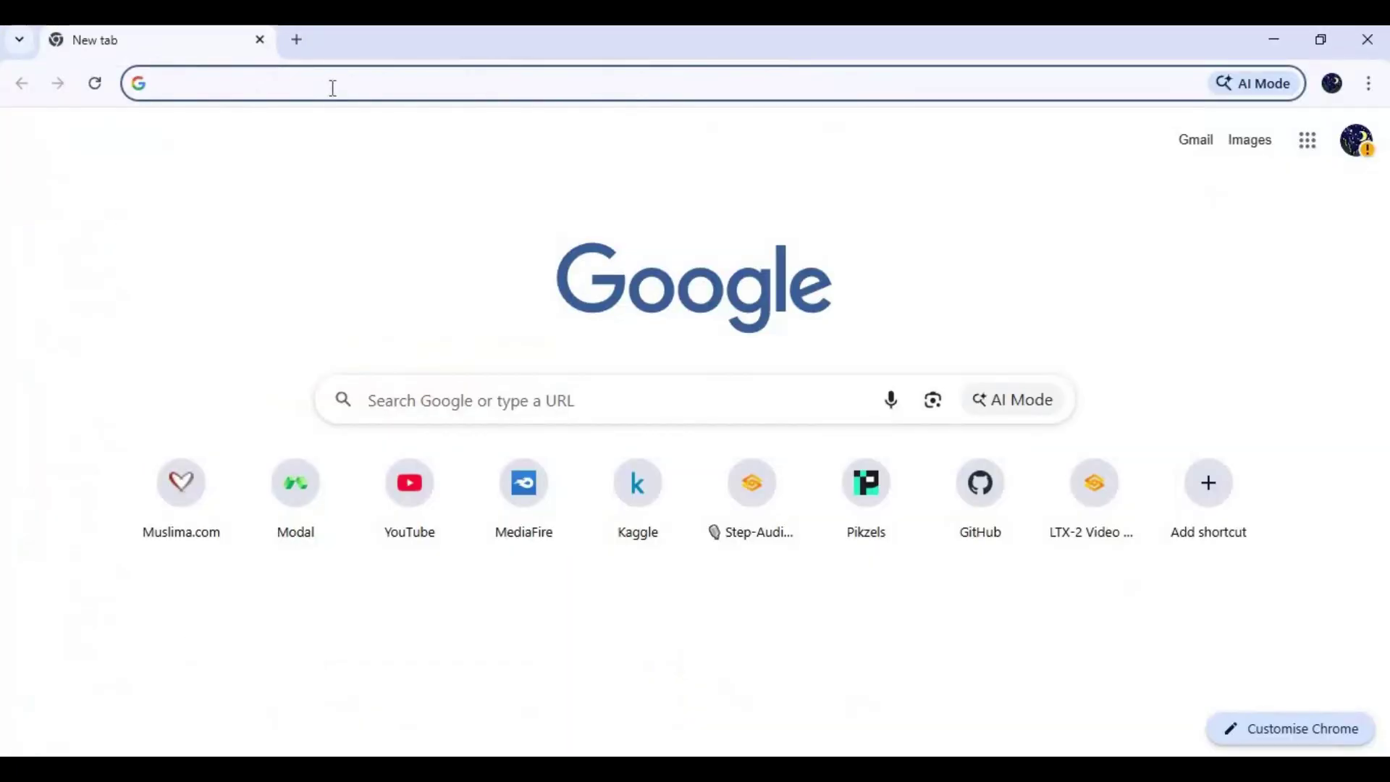
Go to 127.0.0.1:7860 in Chrome and scroll through the WanGP page.
type("127.0.0.1:7860")
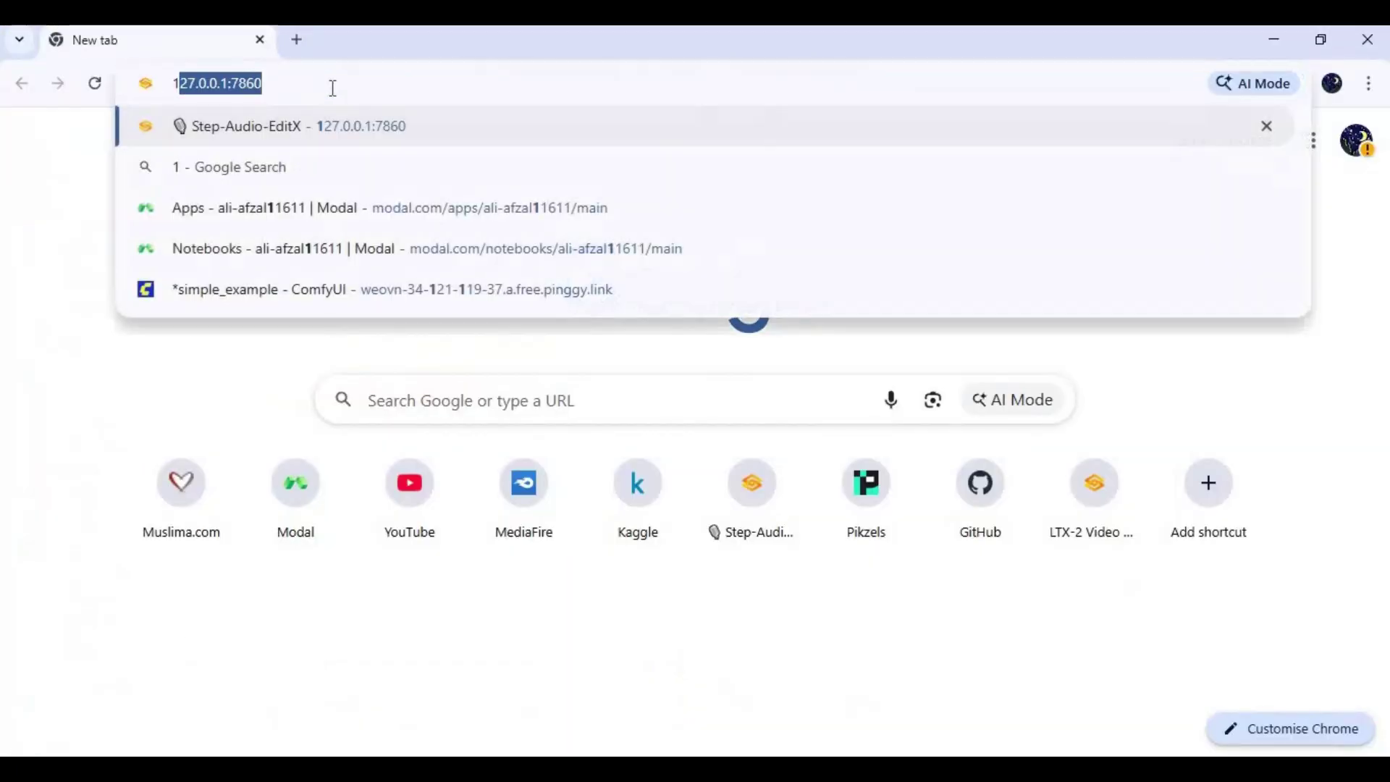
key("Return")
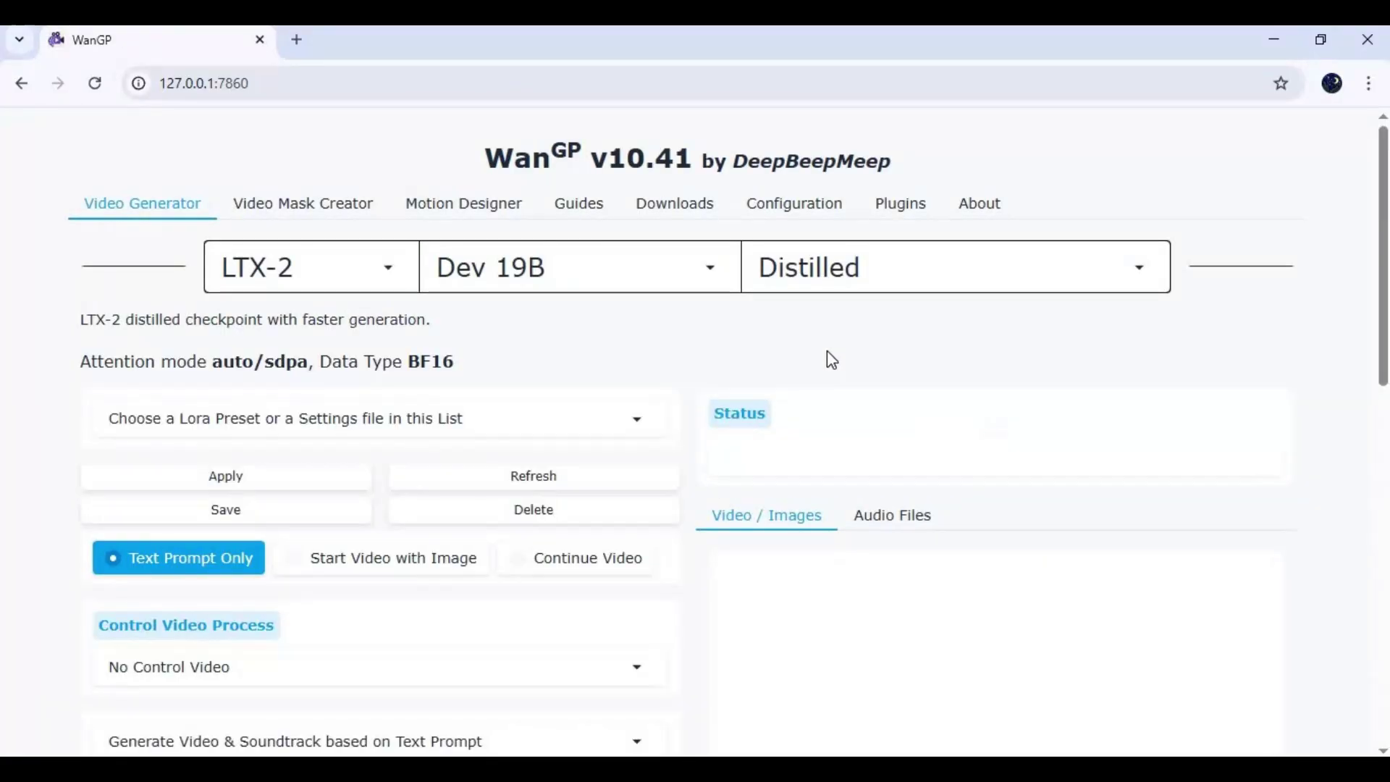
scroll(827, 354, "down", 15)
scroll(832, 371, "up", 15)
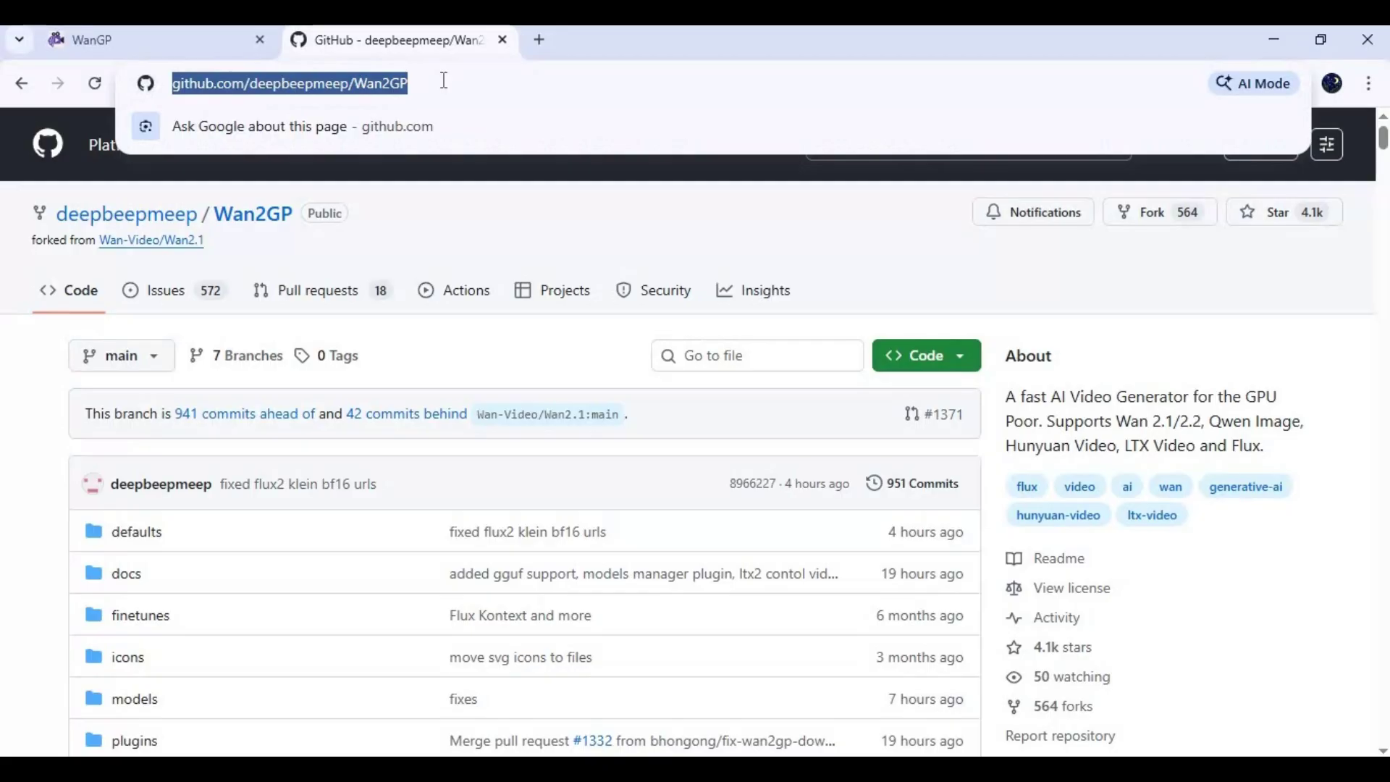
Scroll through the Wan2GP README's Latest Updates, then return to the top.
left_click(432, 350)
scroll(439, 348, "down", 3)
scroll(438, 350, "down", 8)
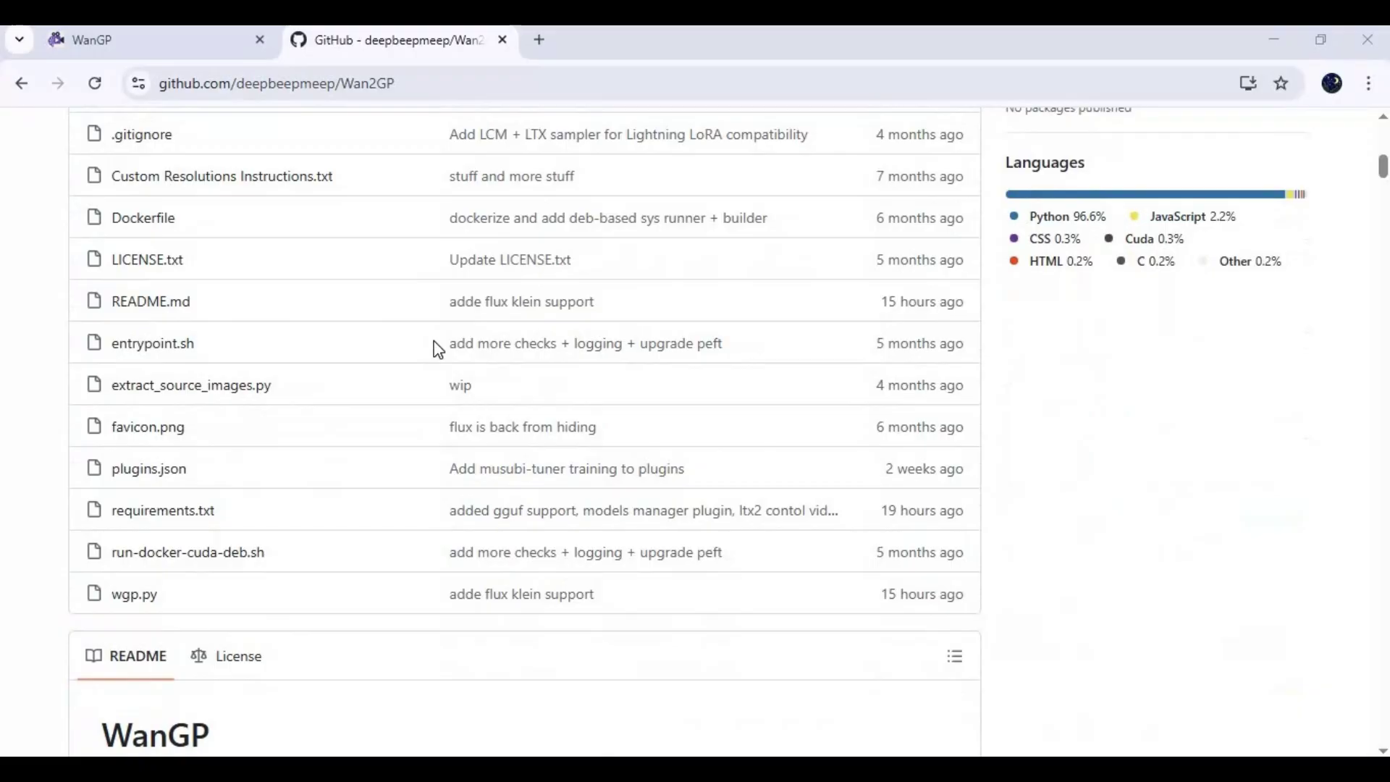
scroll(439, 351, "down", 17)
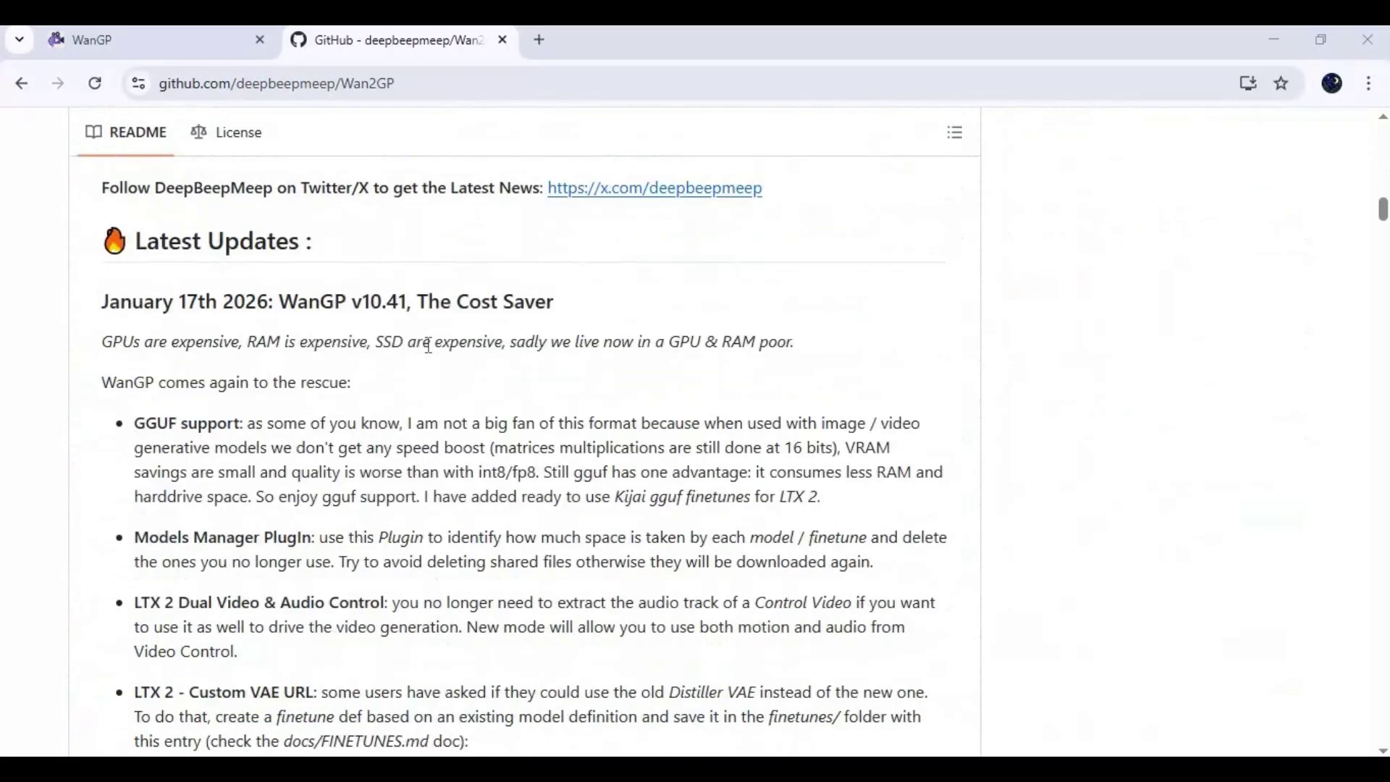
scroll(428, 346, "down", 1)
scroll(428, 345, "up", 1)
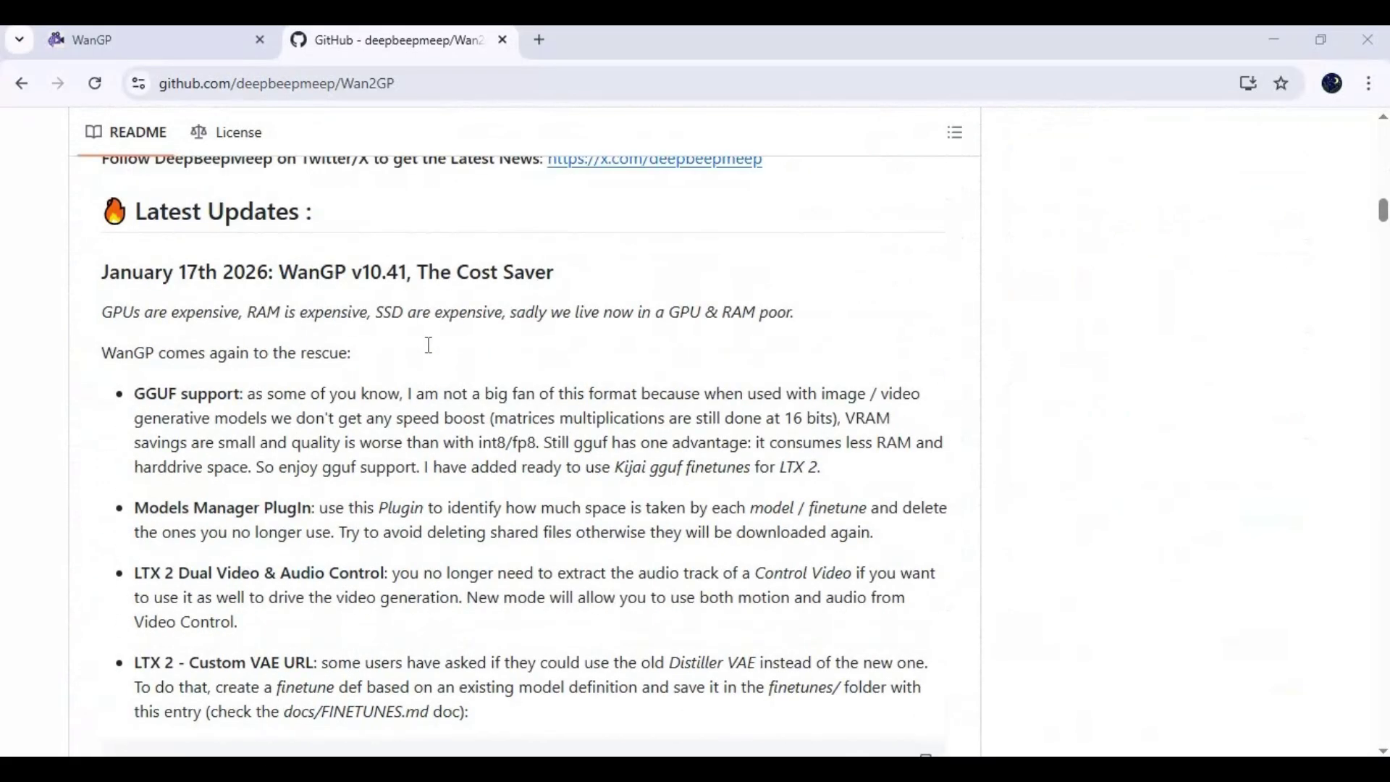
scroll(429, 346, "down", 3)
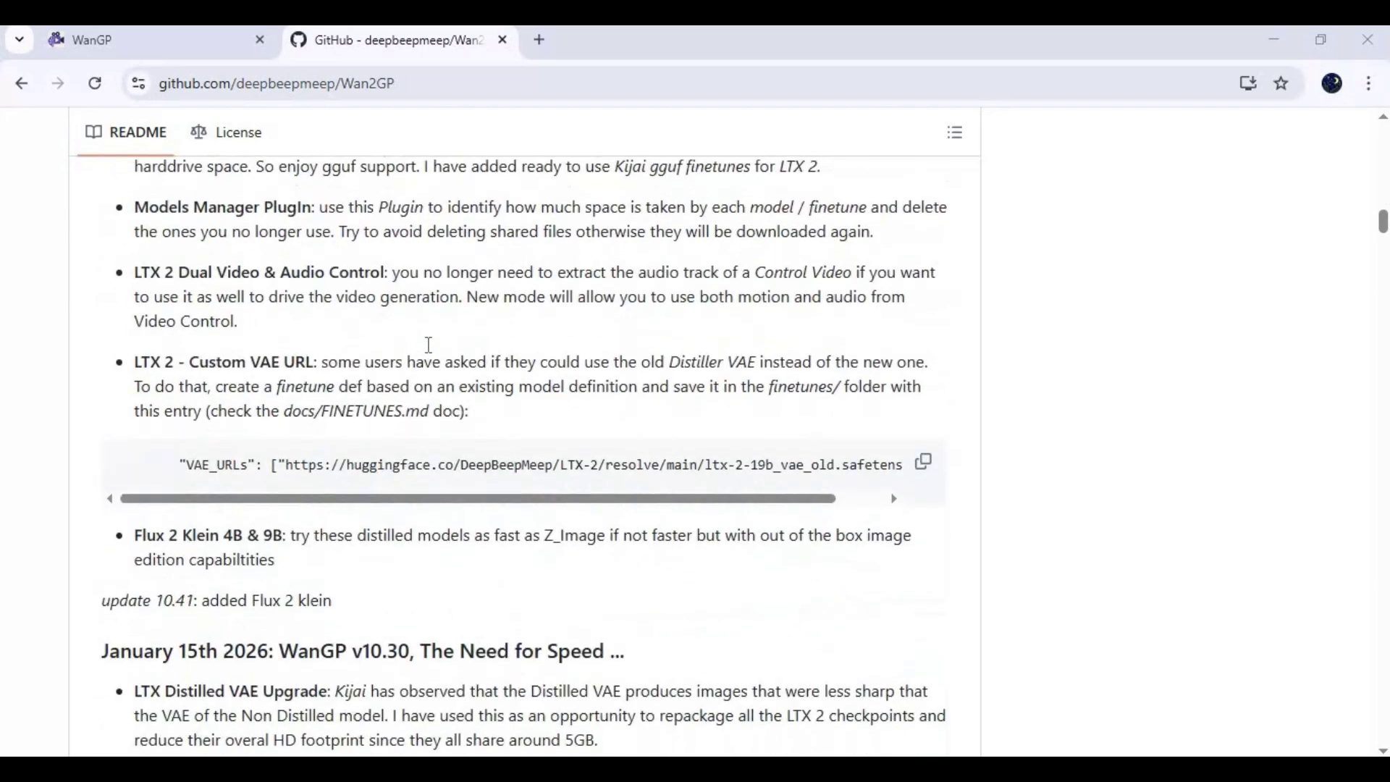
scroll(429, 345, "up", 10)
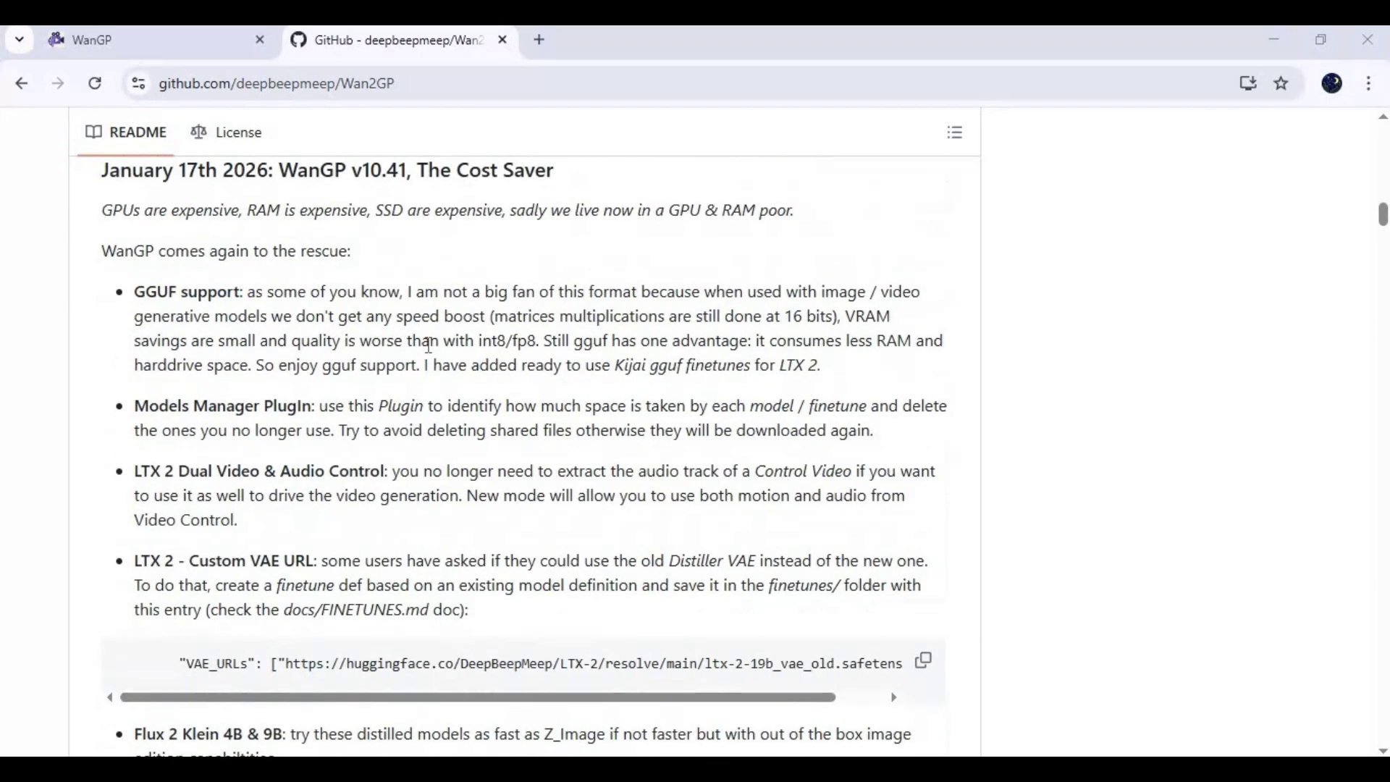
scroll(429, 345, "up", 9)
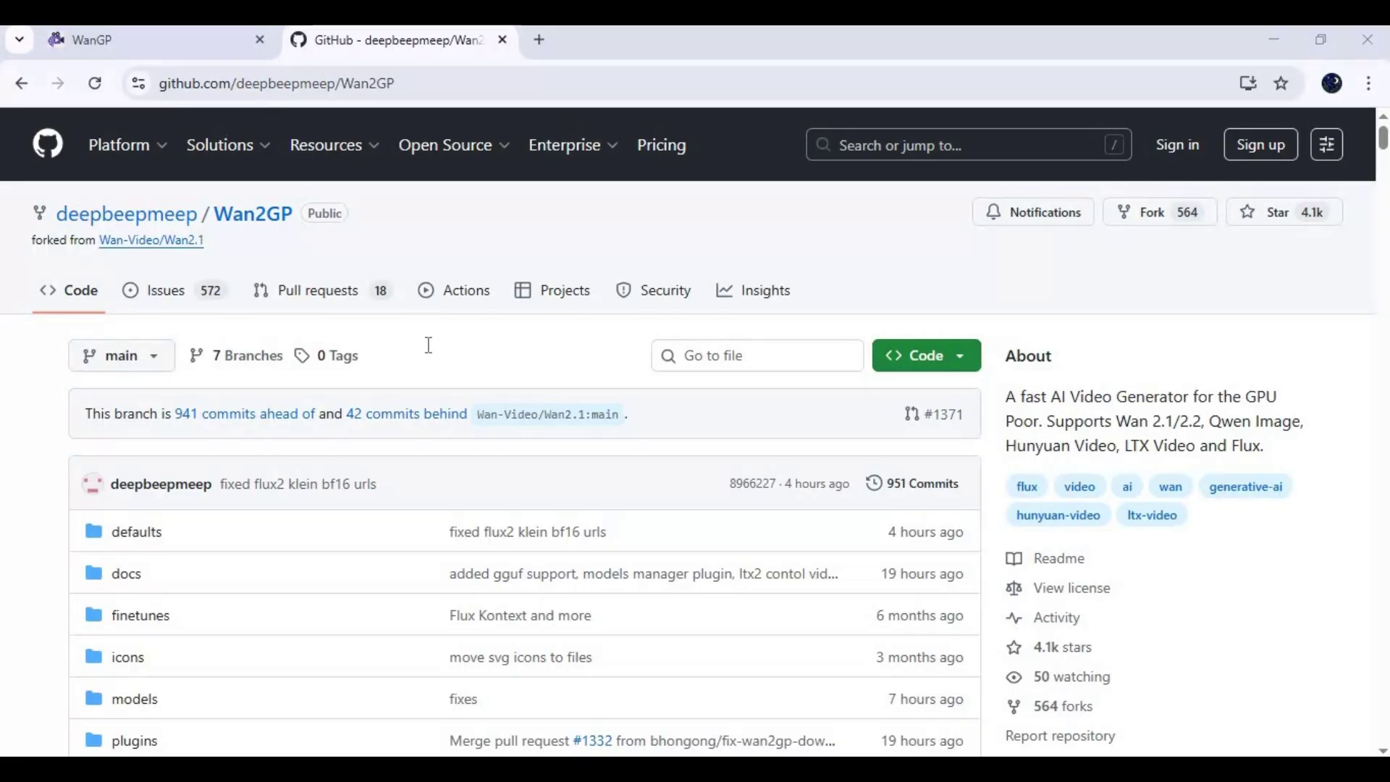
Copy the HTTPS clone URL from the repository's green Code menu.
left_click(953, 355)
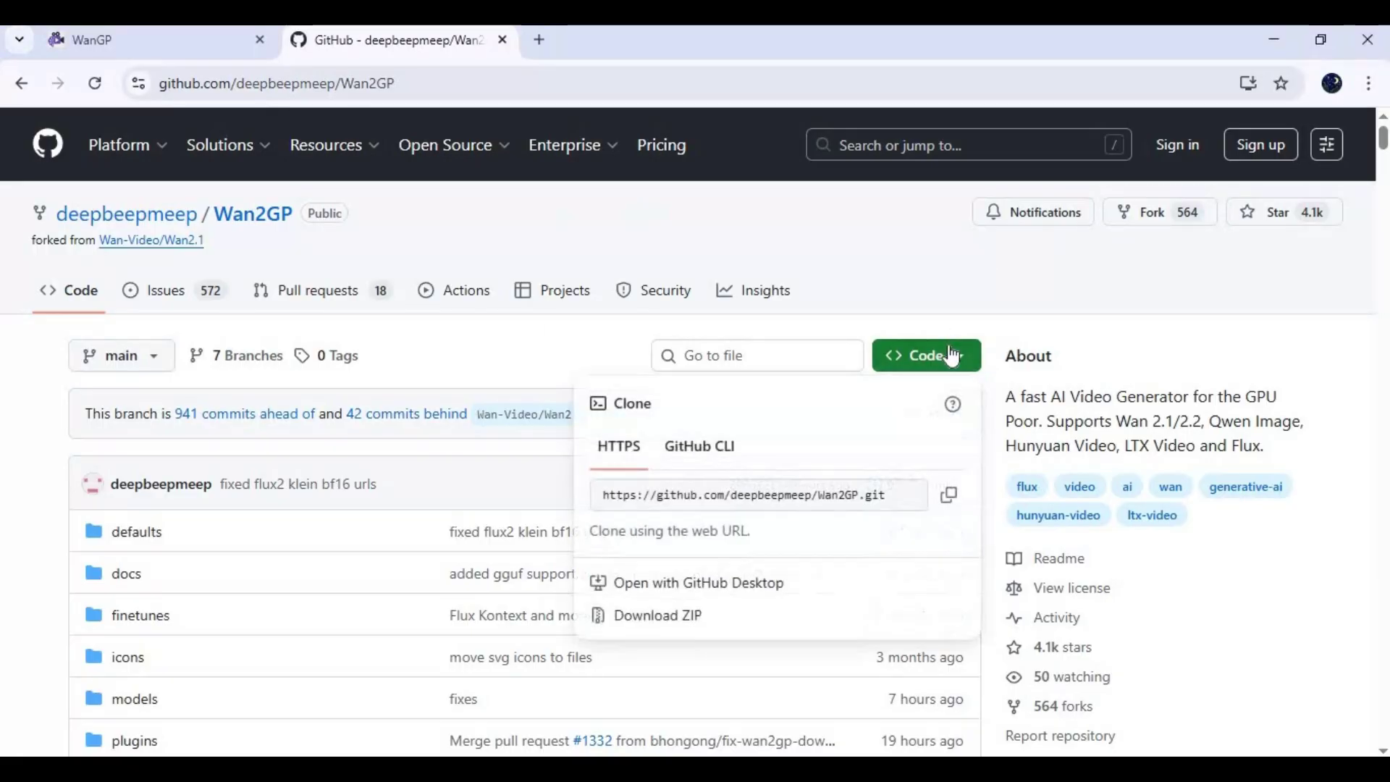
left_click(951, 500)
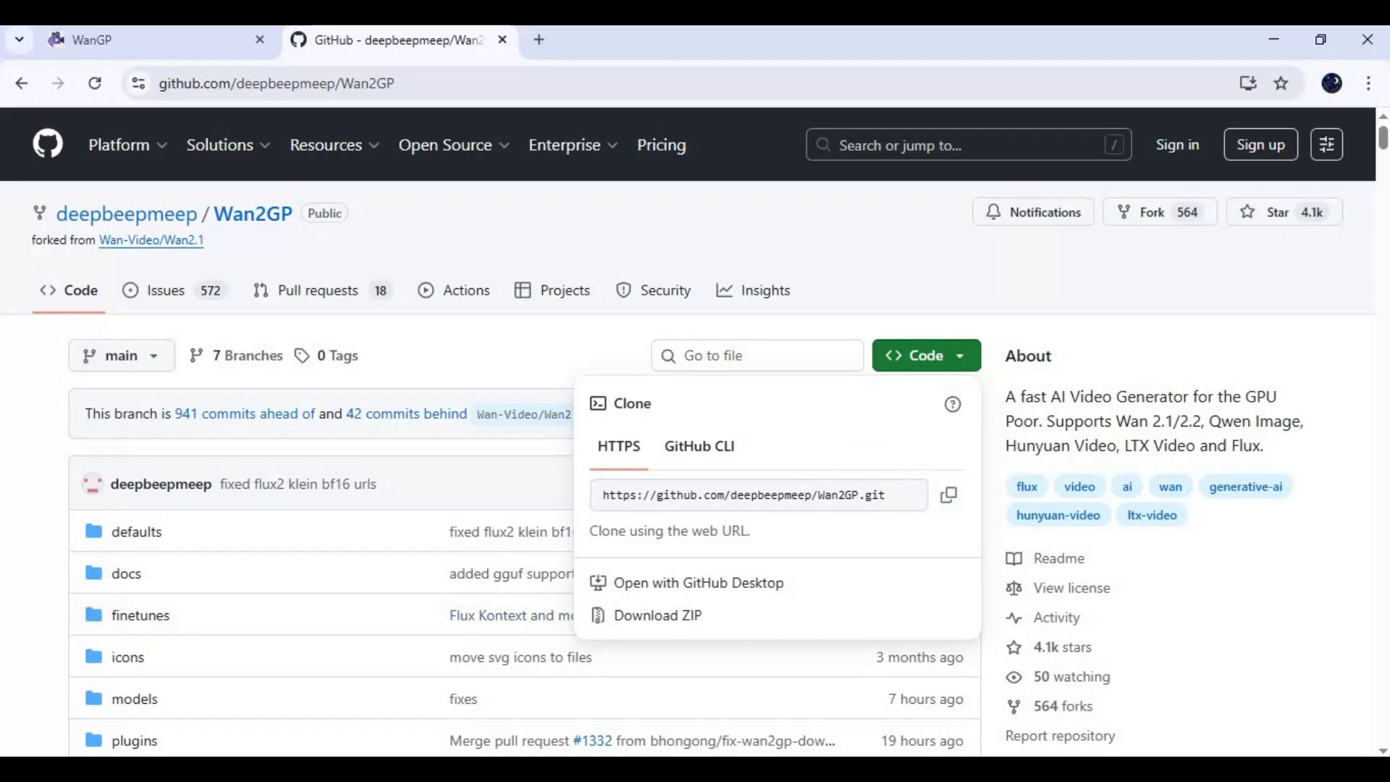
Launch cmd from the File Explorer address bar while in D:\WAN.
mouse_move(518, 769)
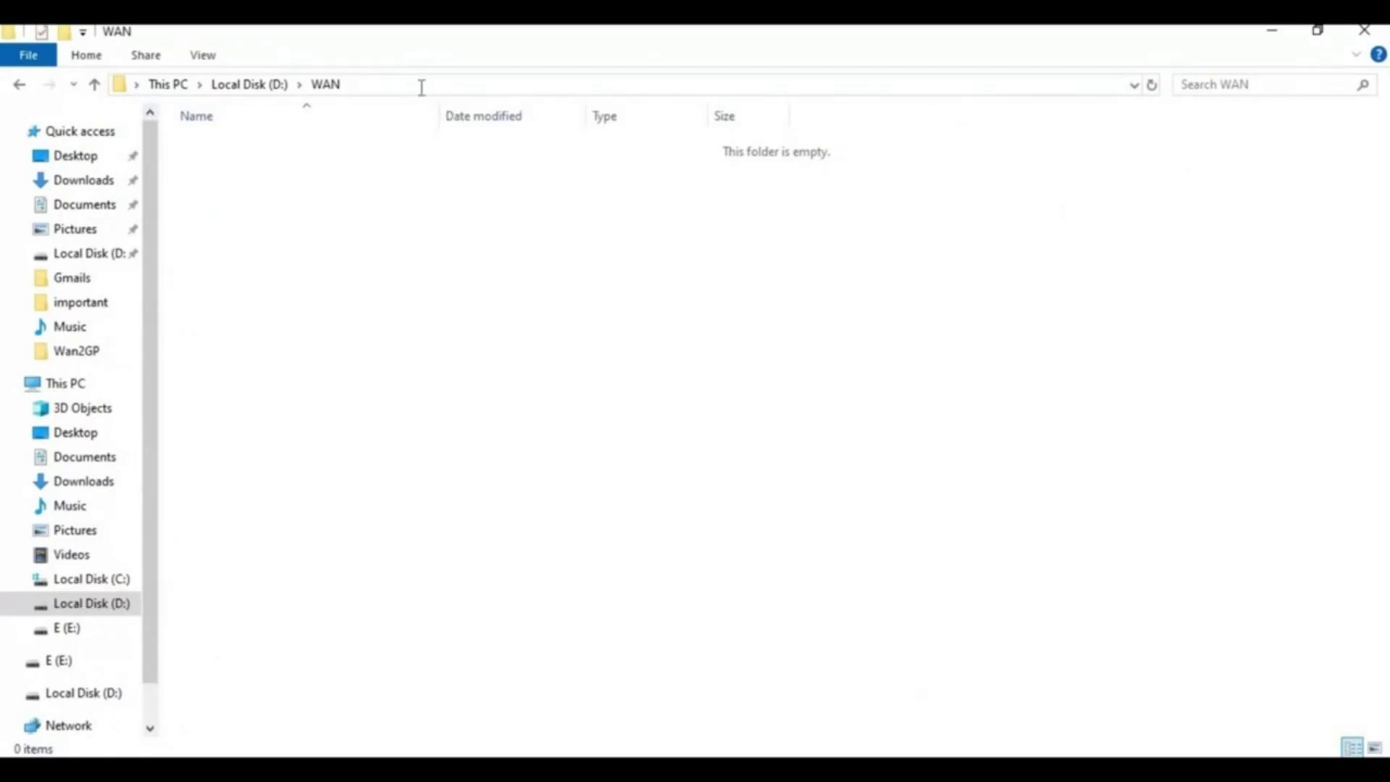
left_click(421, 84)
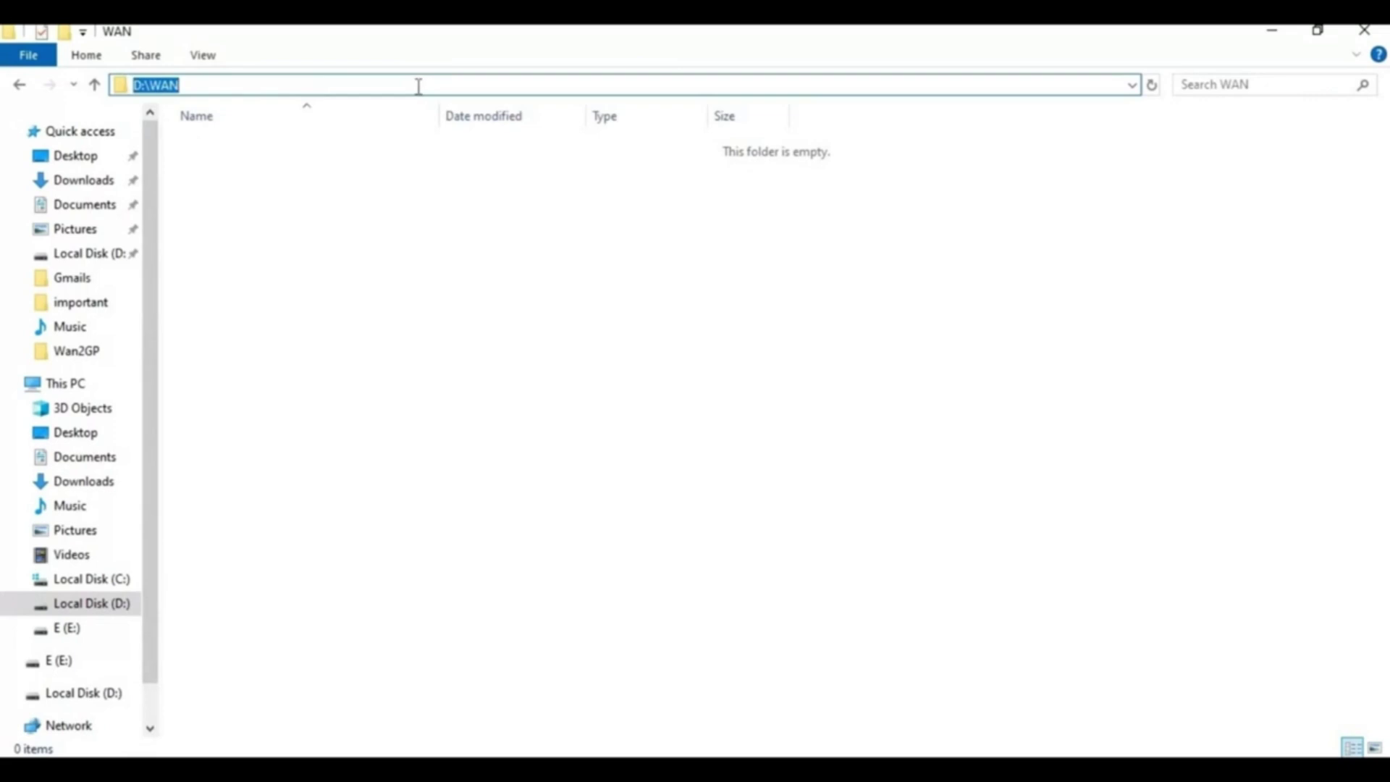
type("cmd")
key("Return")
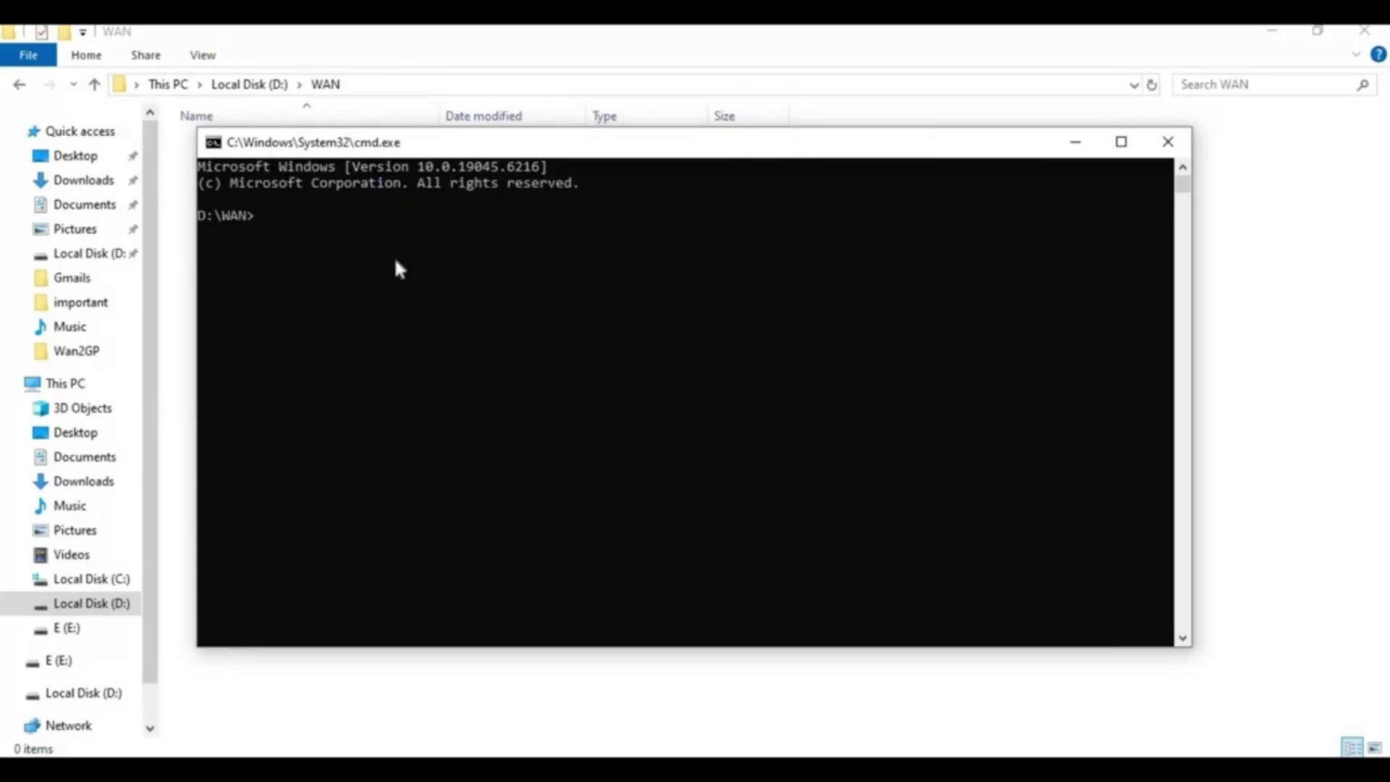
Copy the README's git clone command and run it in the D:\WAN console.
key("alt+Tab")
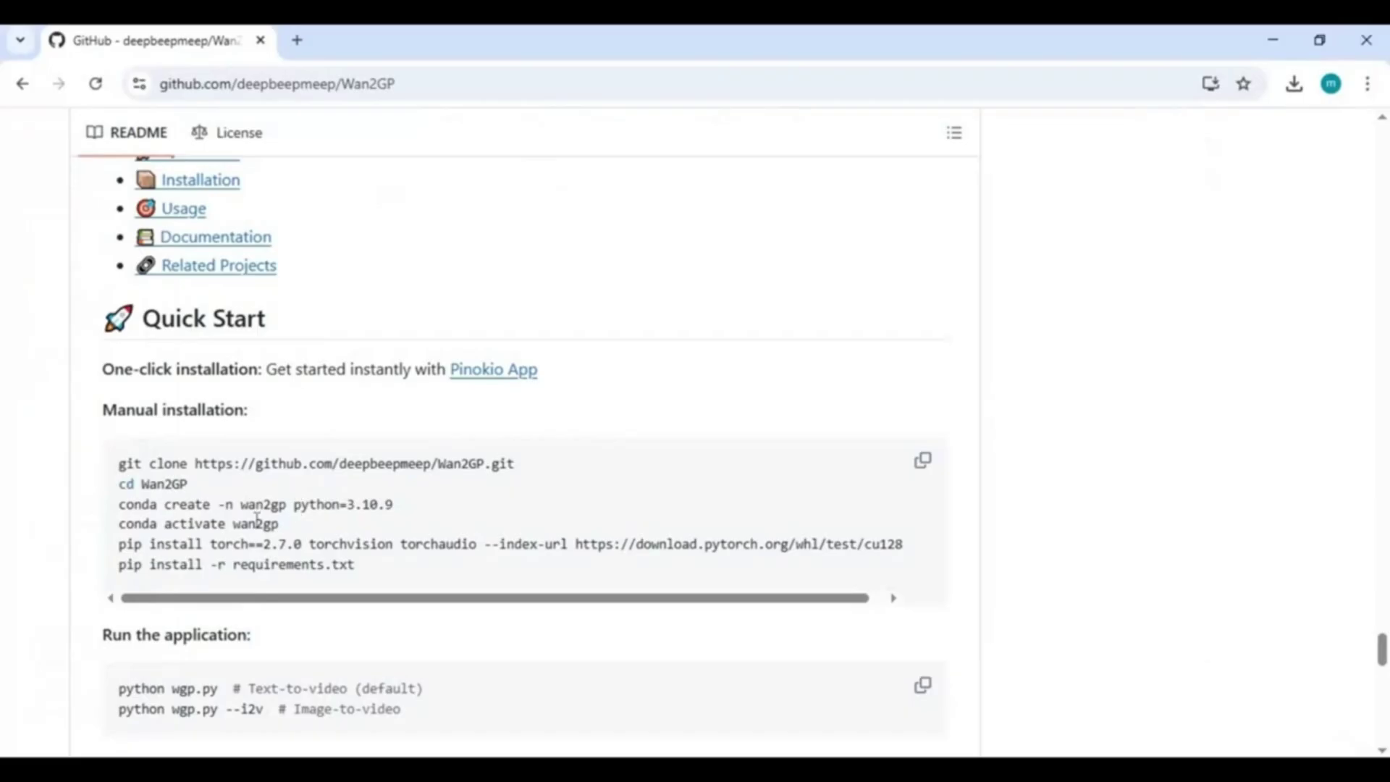
left_click_drag(520, 467, 117, 467)
right_click(185, 465)
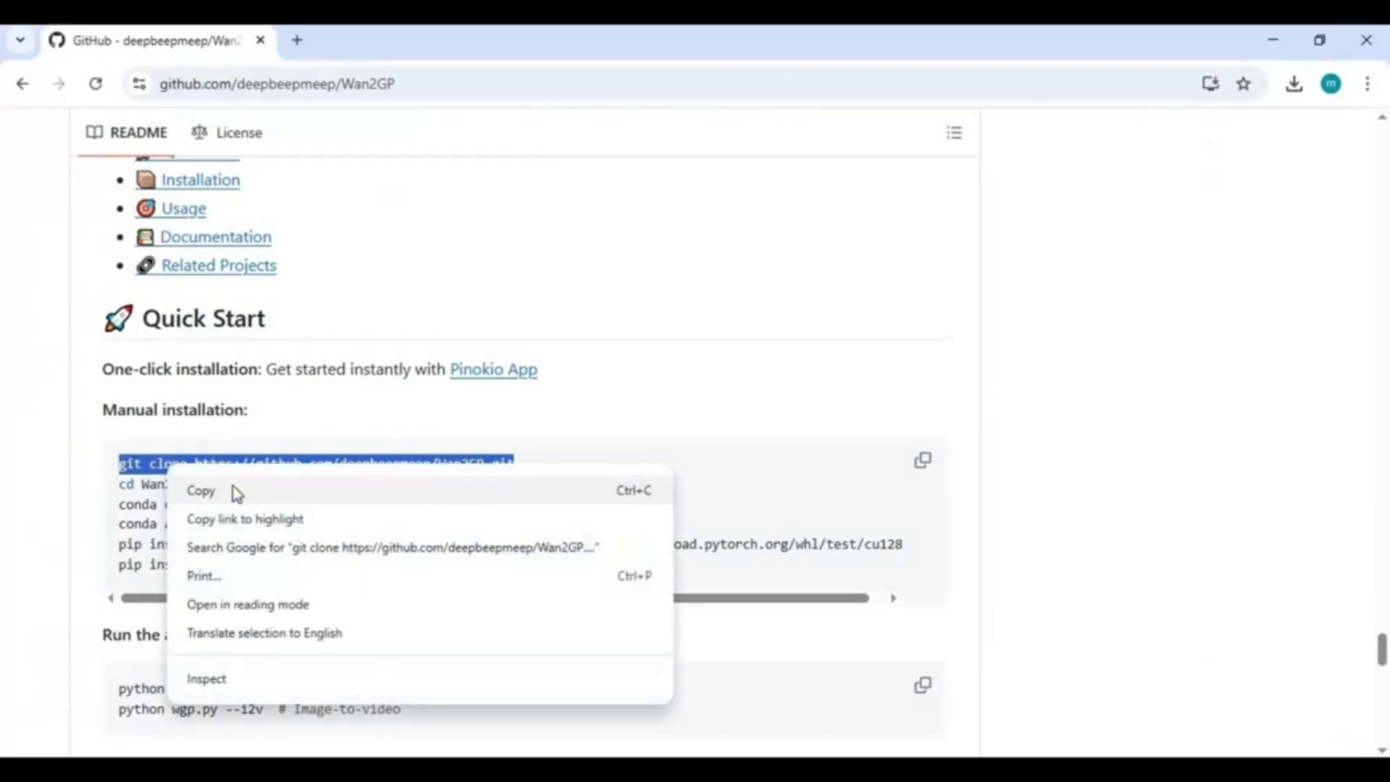
left_click(200, 488)
key("alt+Tab")
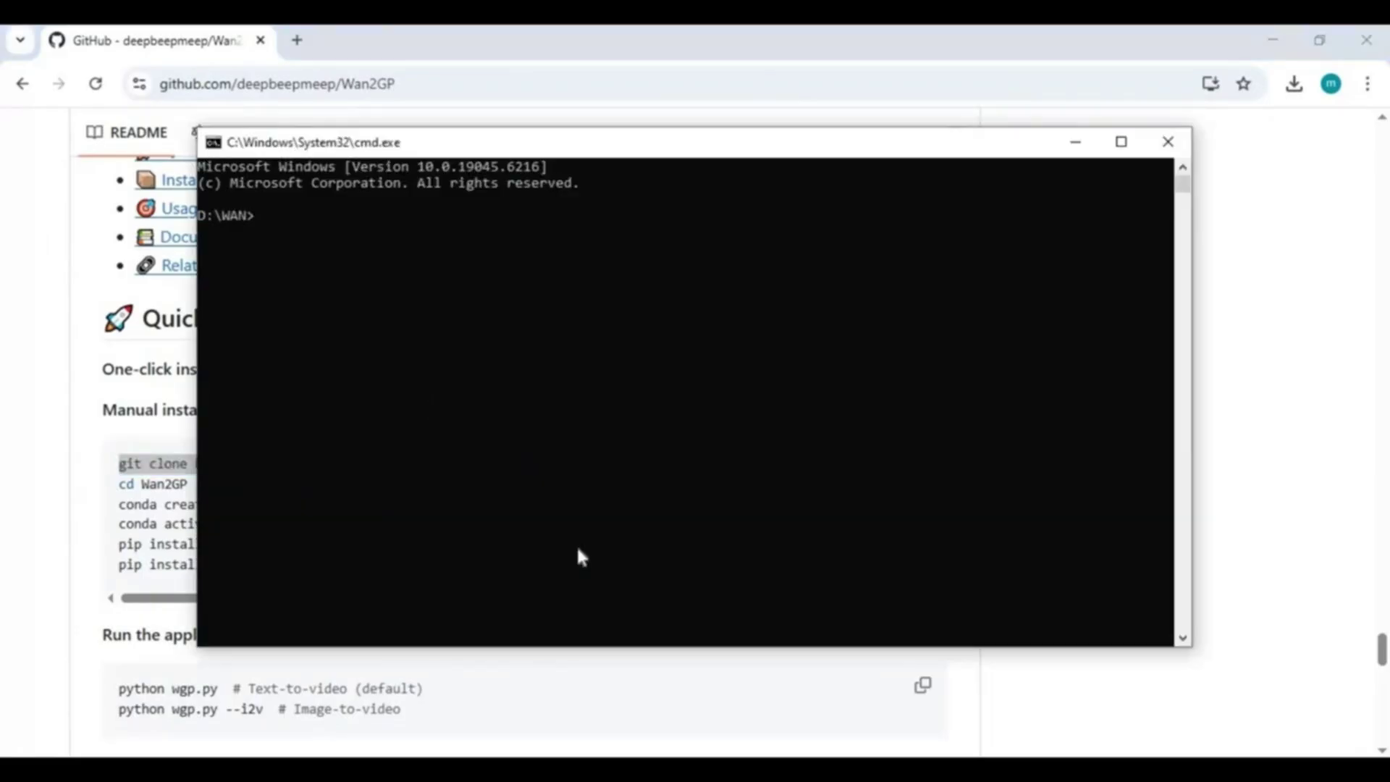
key("ctrl+v")
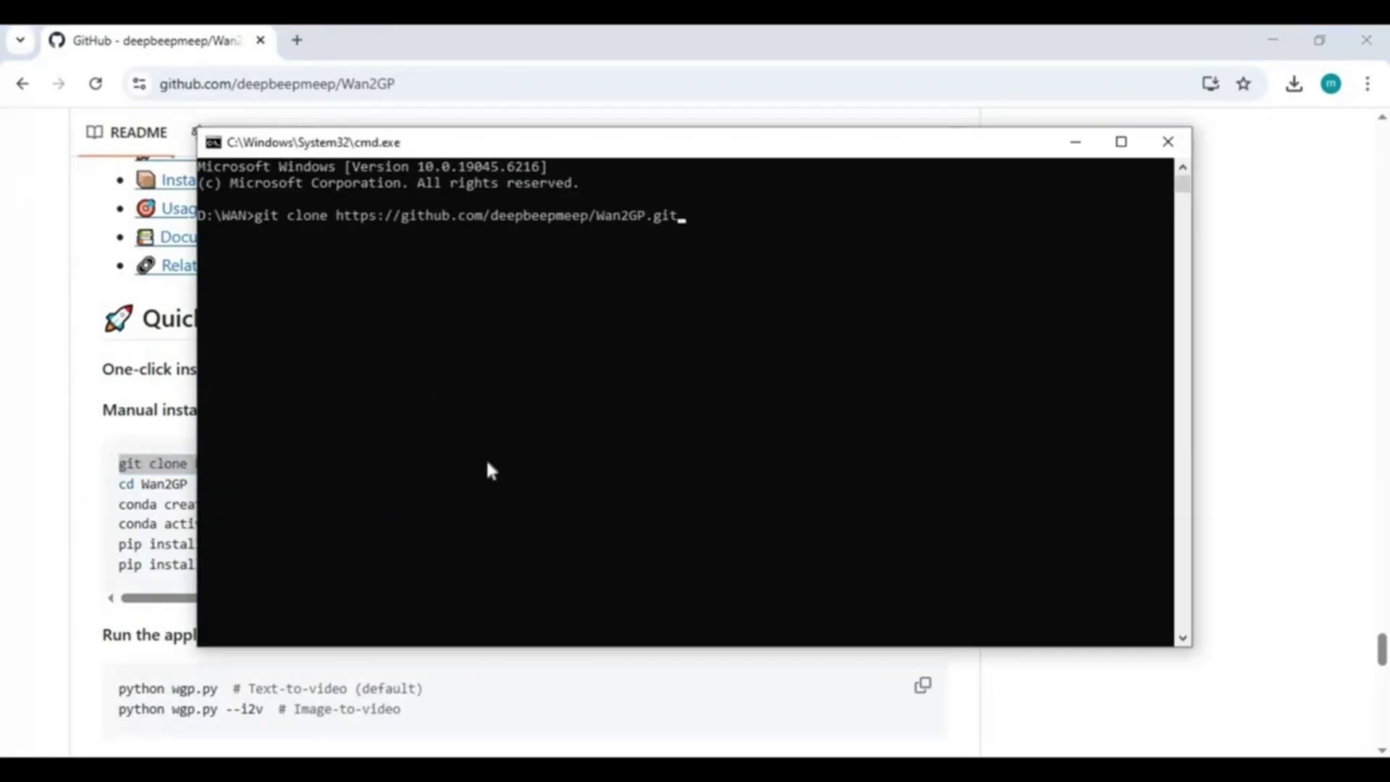
key("Return")
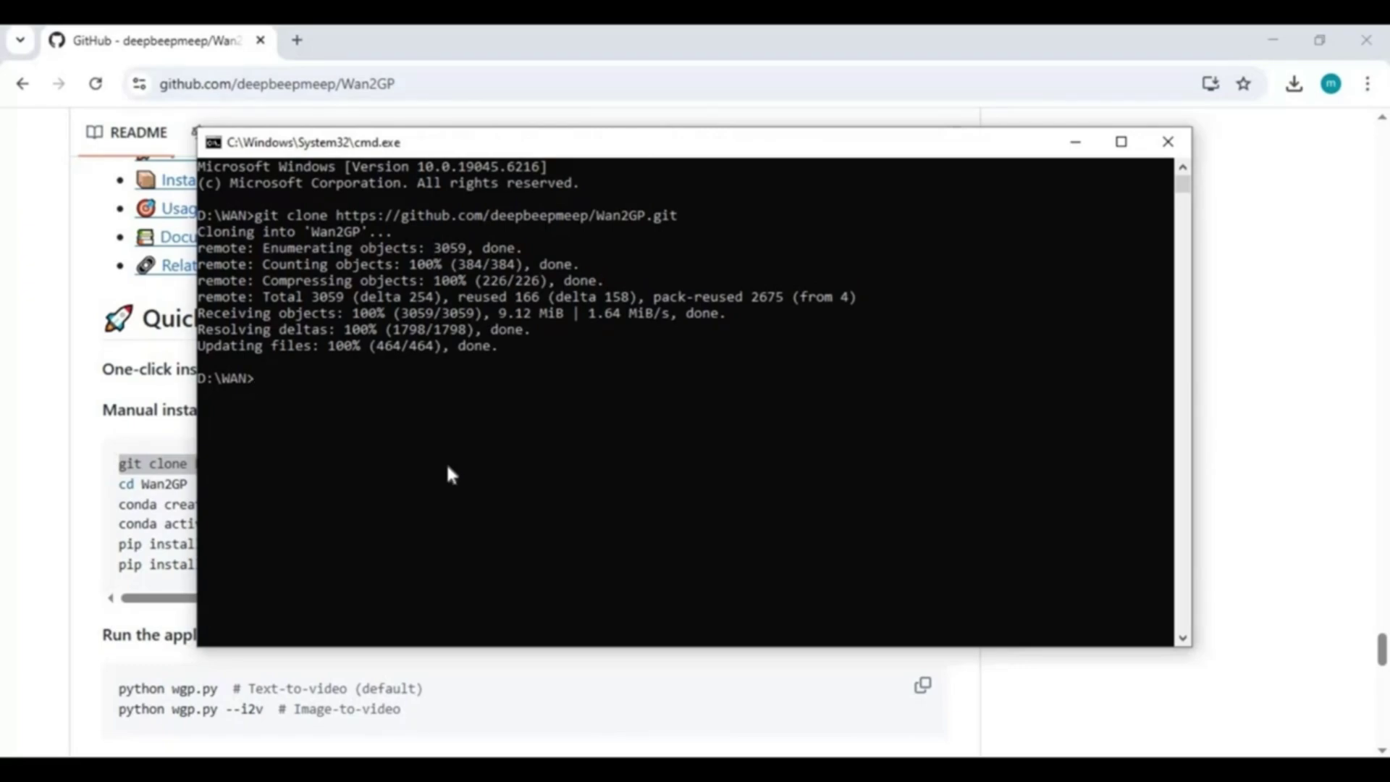
Copy 'cd Wan2GP' from the README and run it to enter D:\WAN\Wan2GP.
left_click(161, 482)
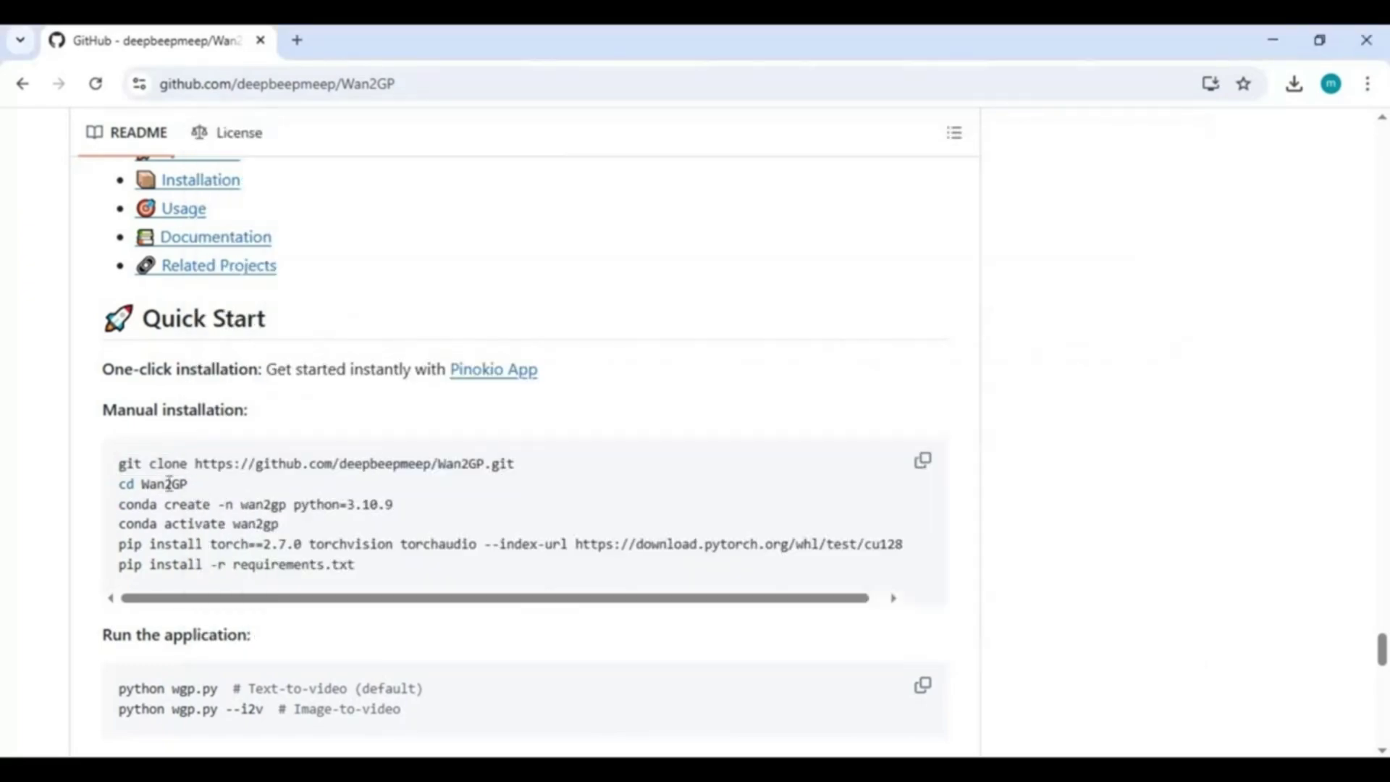
left_click_drag(187, 483, 120, 484)
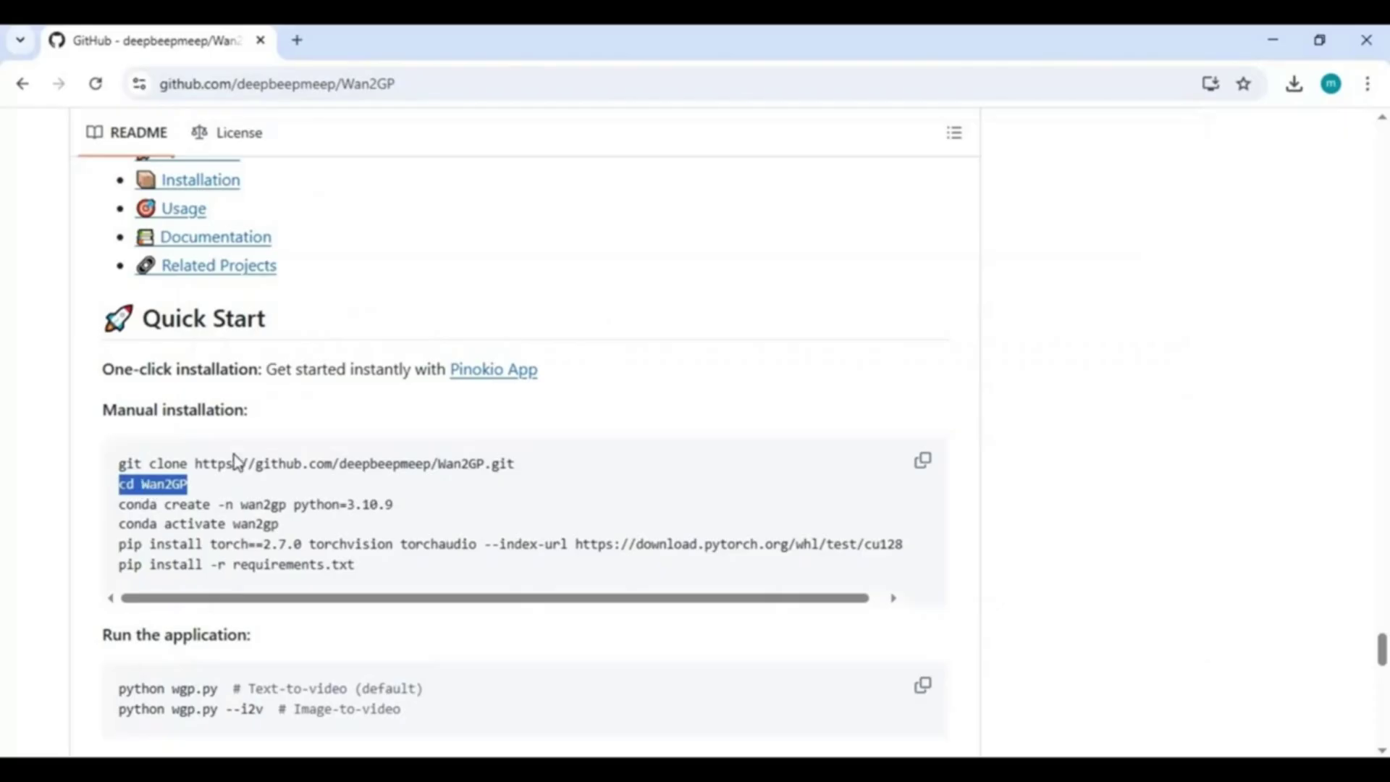
right_click(144, 484)
left_click(184, 510)
key("alt+Tab")
key("ctrl+v")
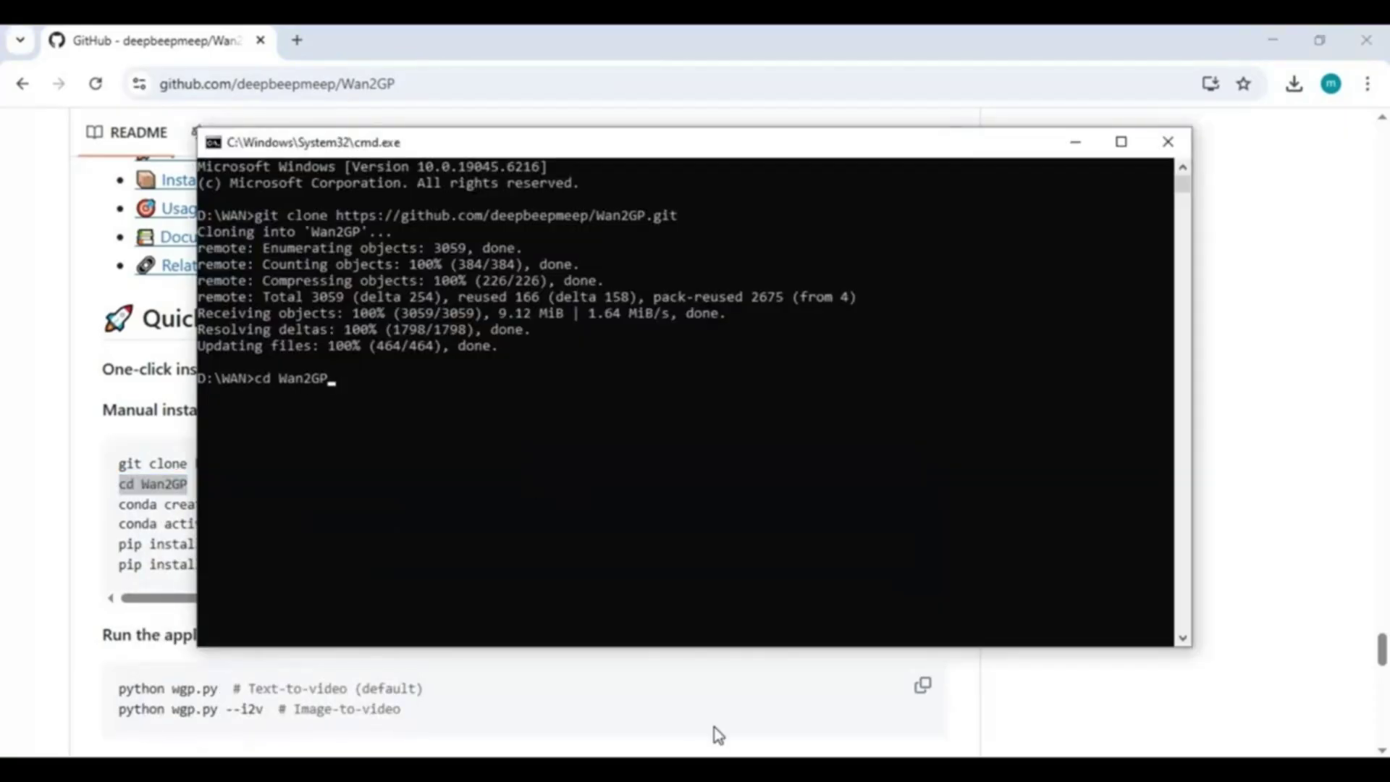
key("Return")
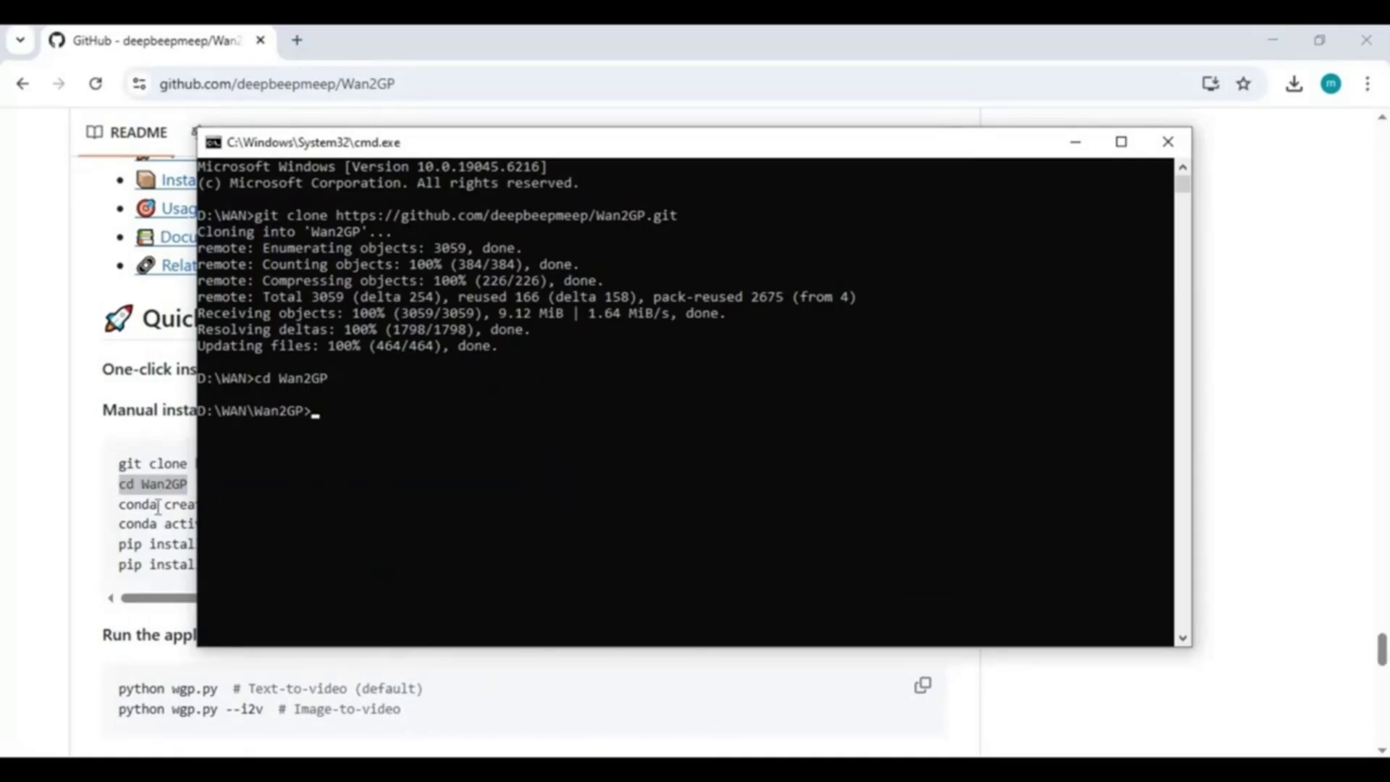
key("alt+Tab")
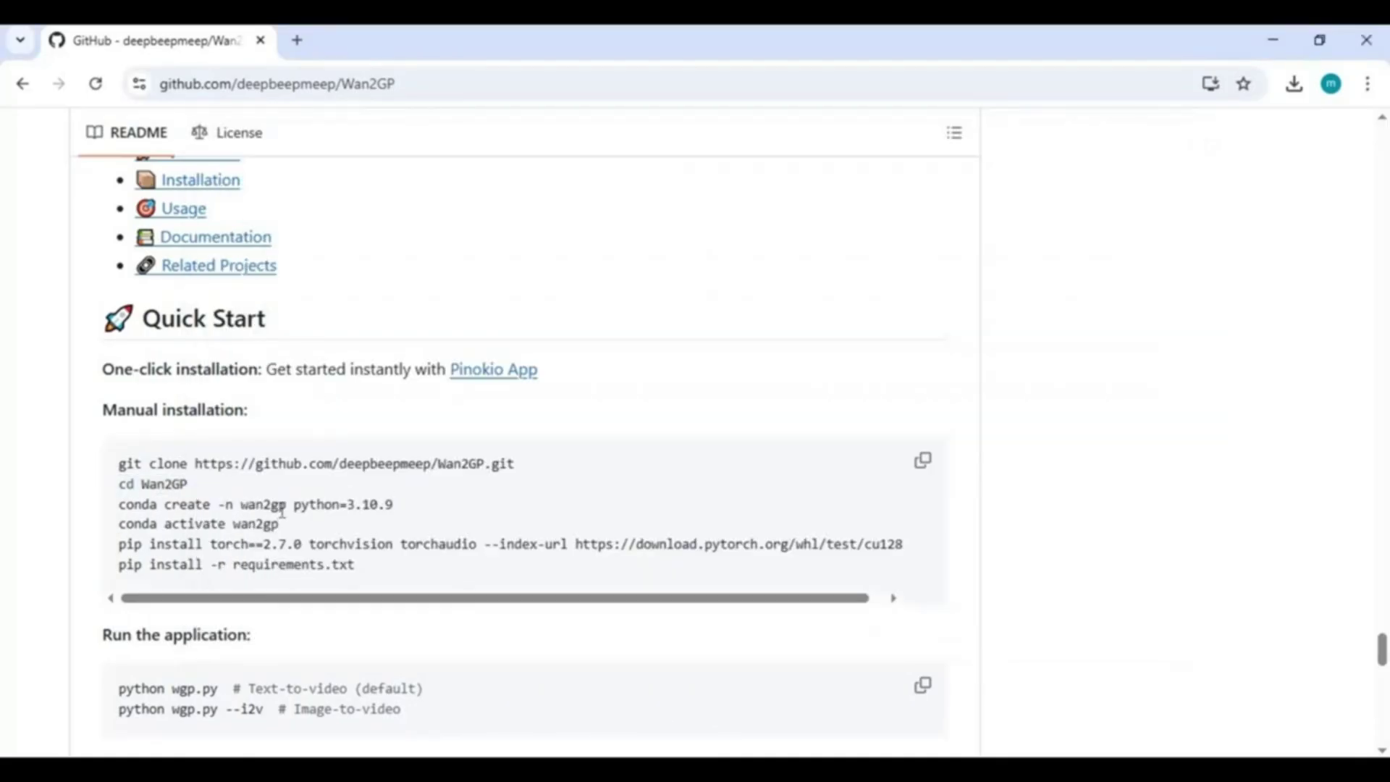
key("alt+Tab")
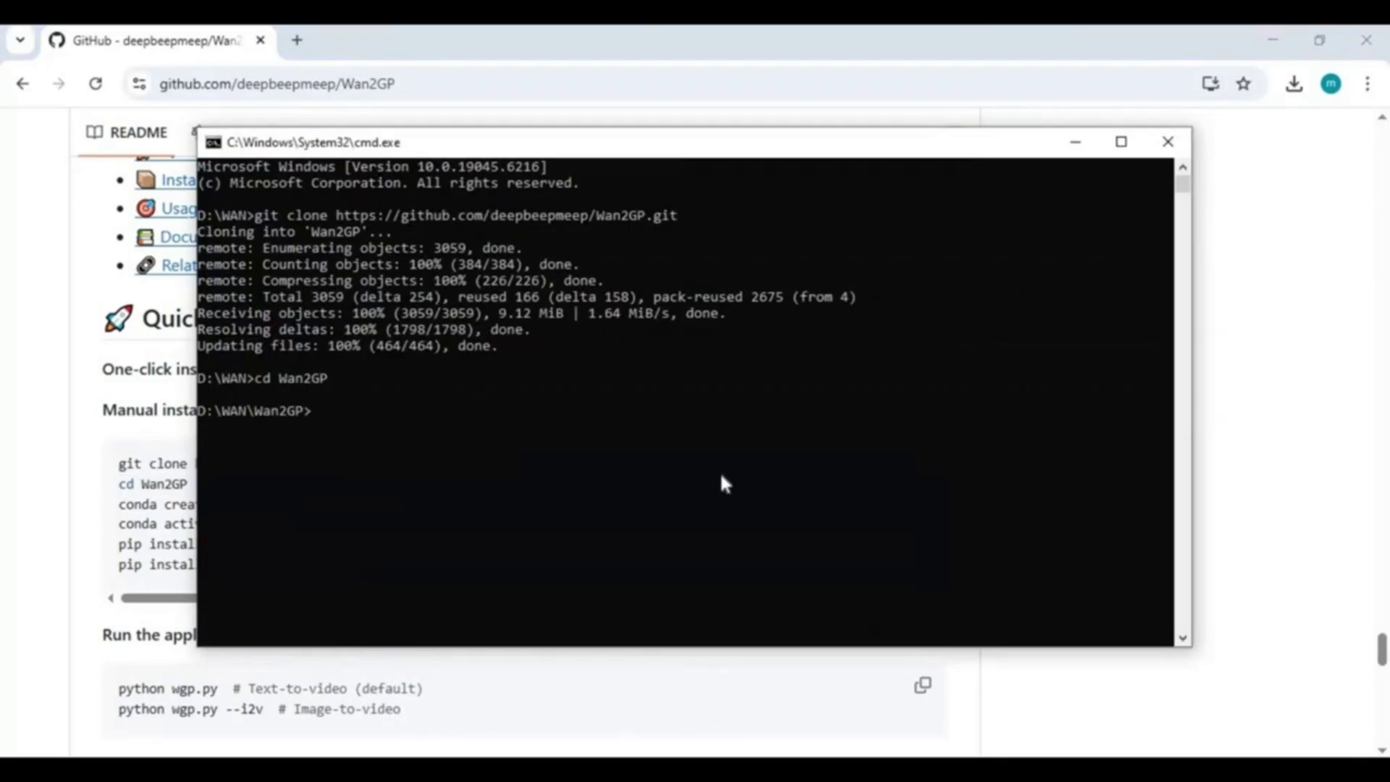
Run py -3.10 -m venv venv, then activate it with venv\scripts\activate.
type("py -3.10 -m venv venv")
key("Return")
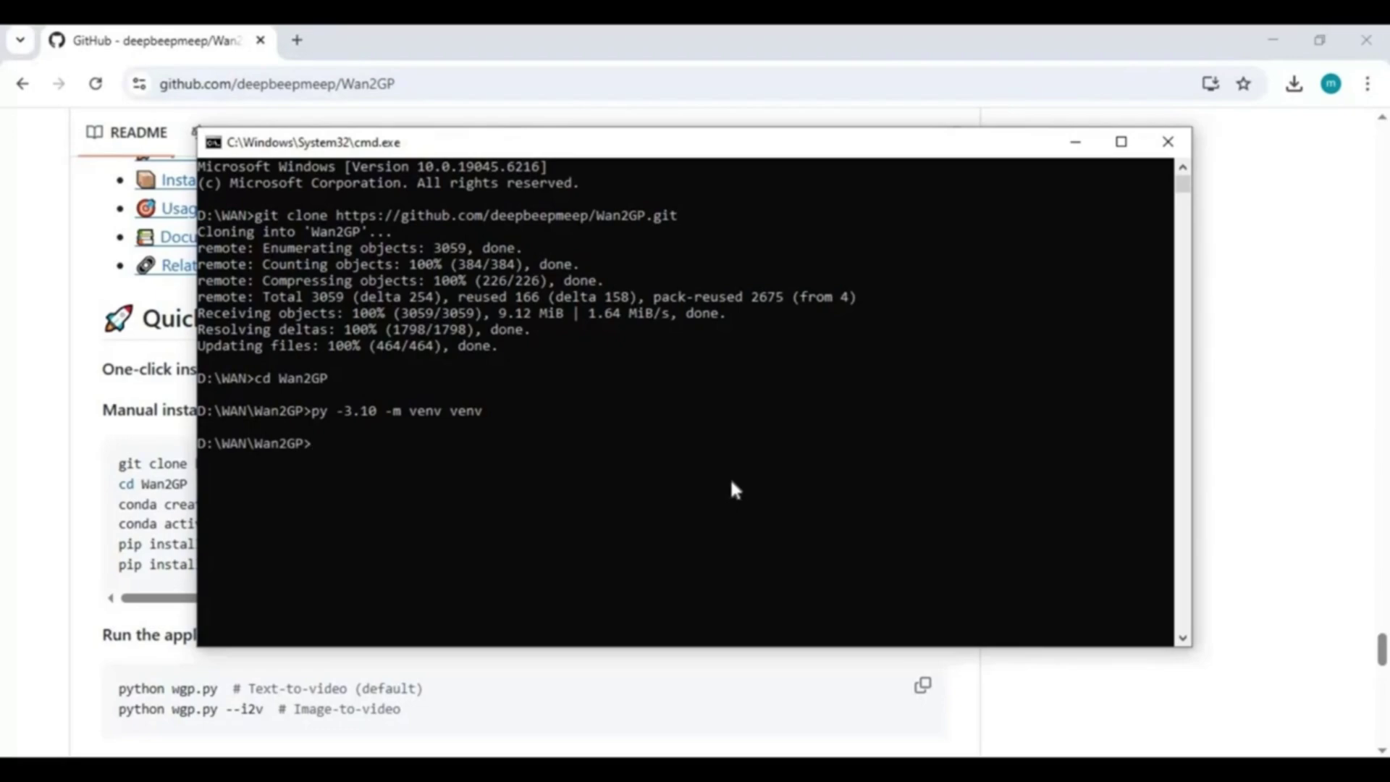
type("venv\\scripts\\activate")
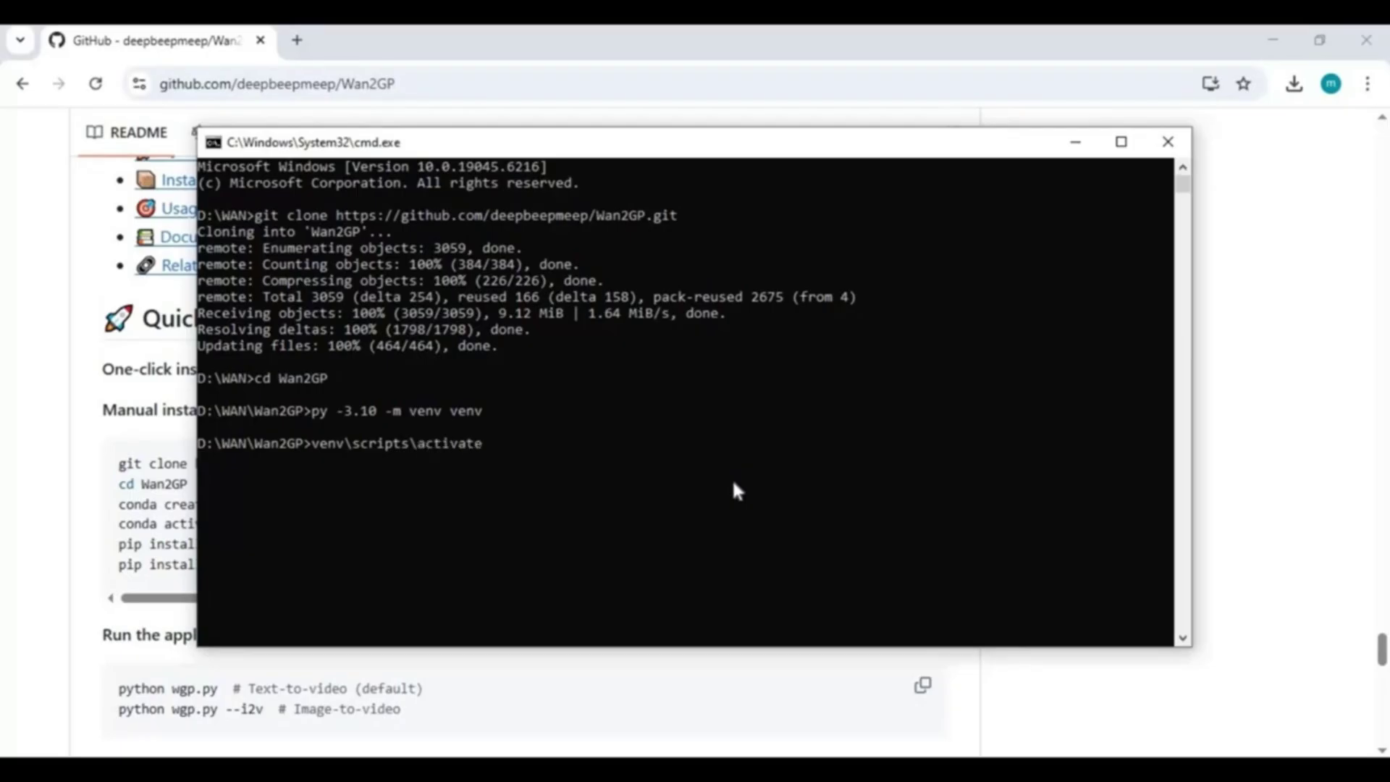
key("Return")
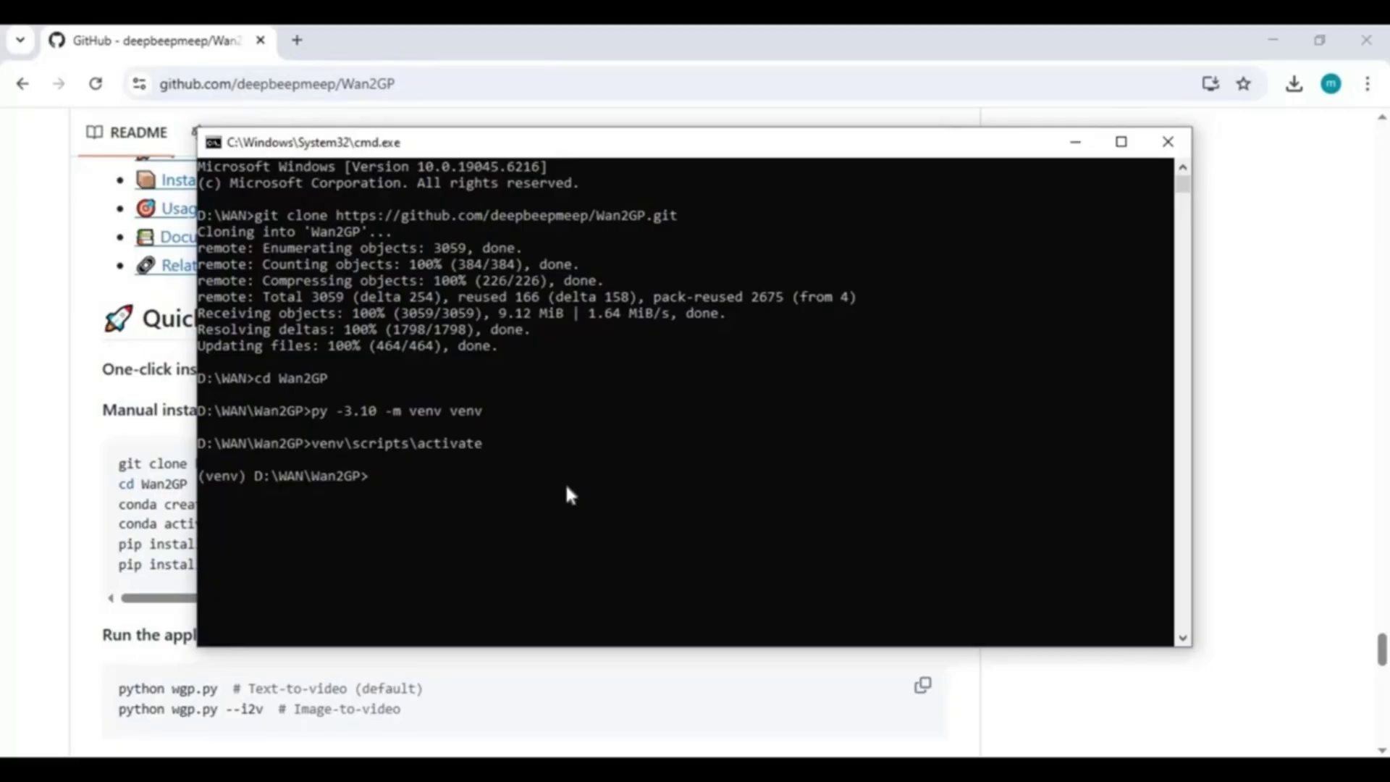
Run pip install --upgrade setuptools, then select the suggested pip upgrade command.
type("pip install --upgrade setup")
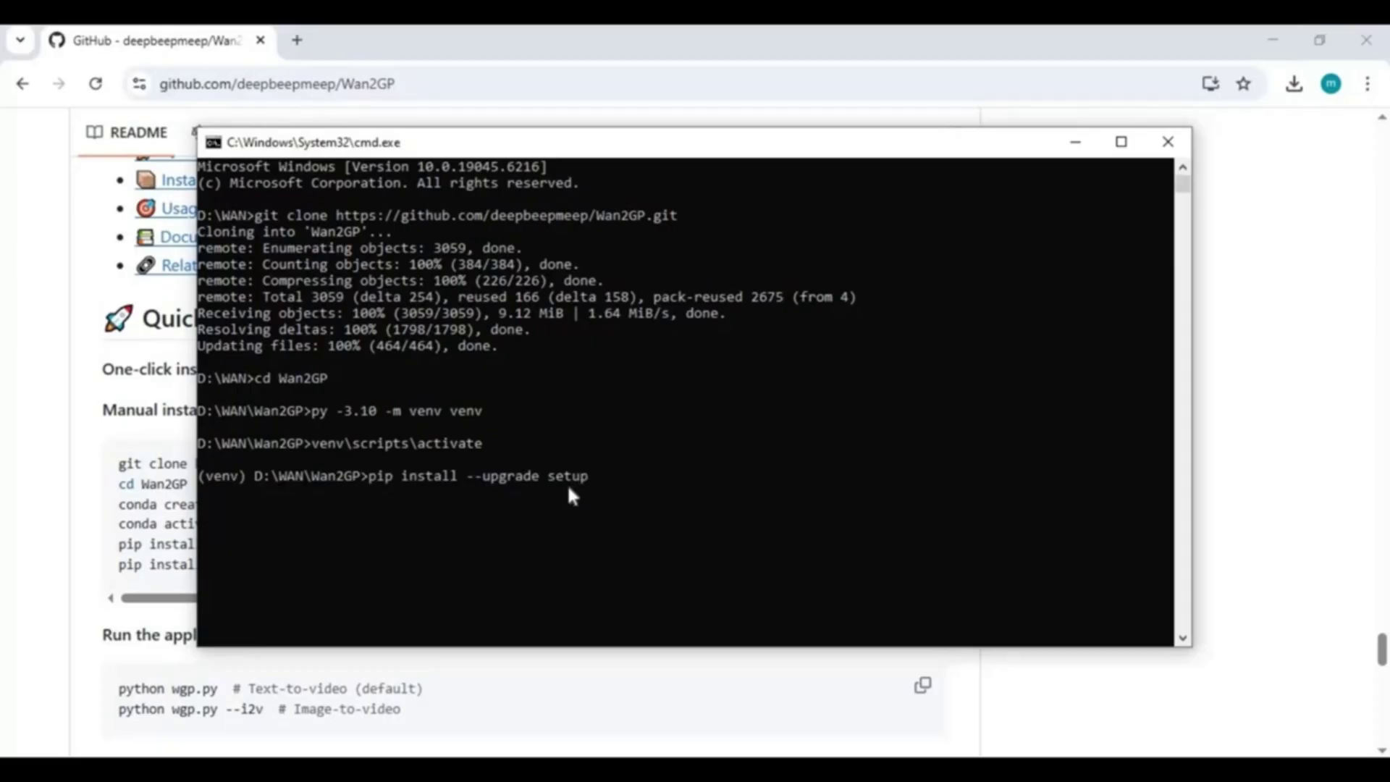
type("tools")
key("Return")
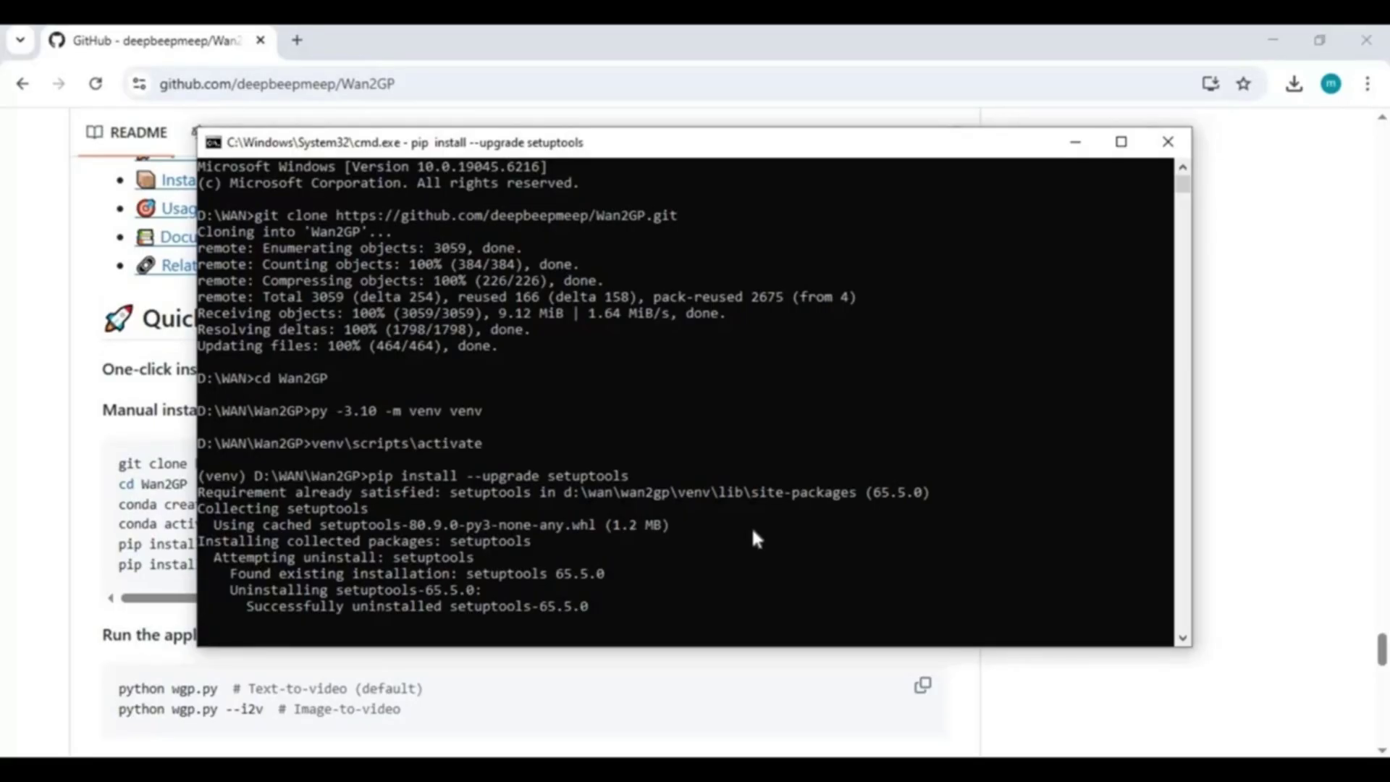
left_click_drag(730, 615, 402, 612)
Upgrade pip to 25.2 with the suggested command, then check that nvcc --version shows CUDA 12.8.
key("Return")
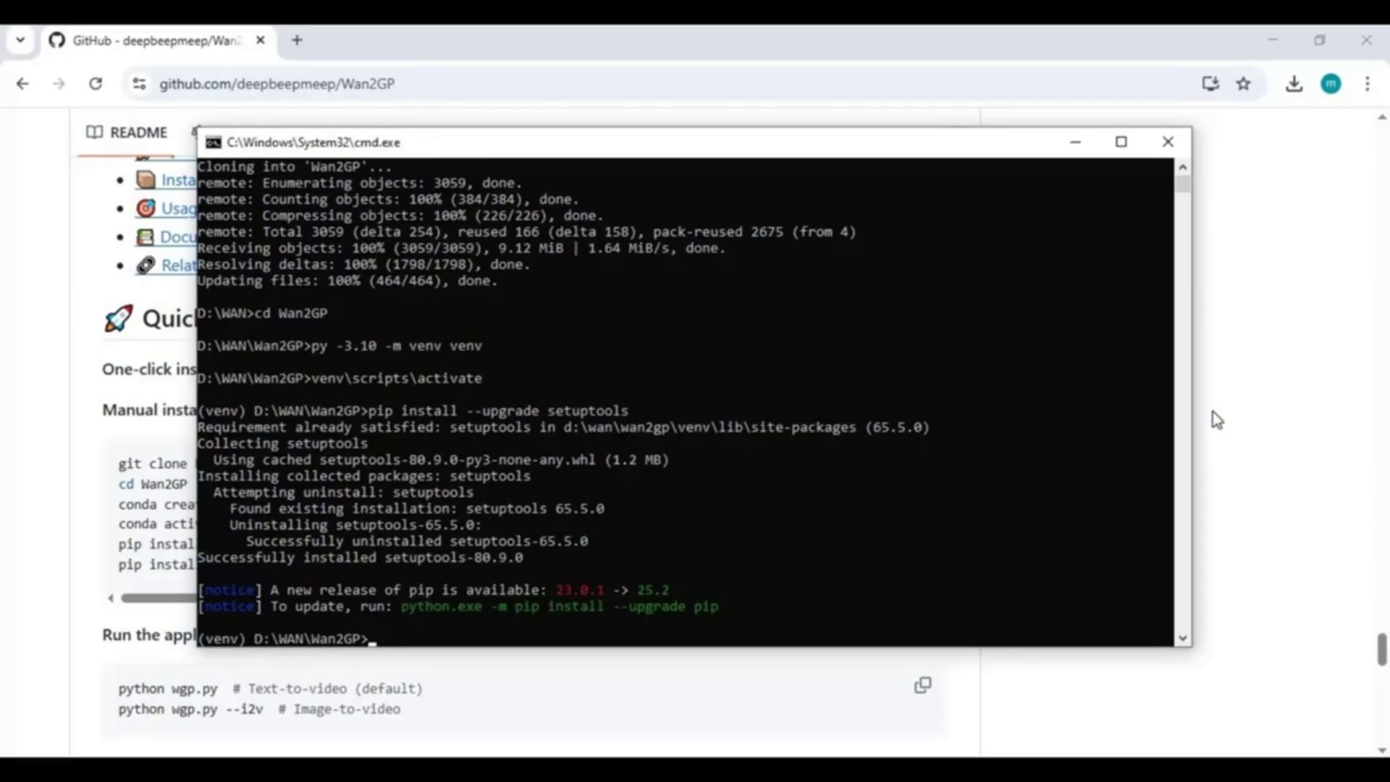
right_click(584, 498)
right_click(808, 593)
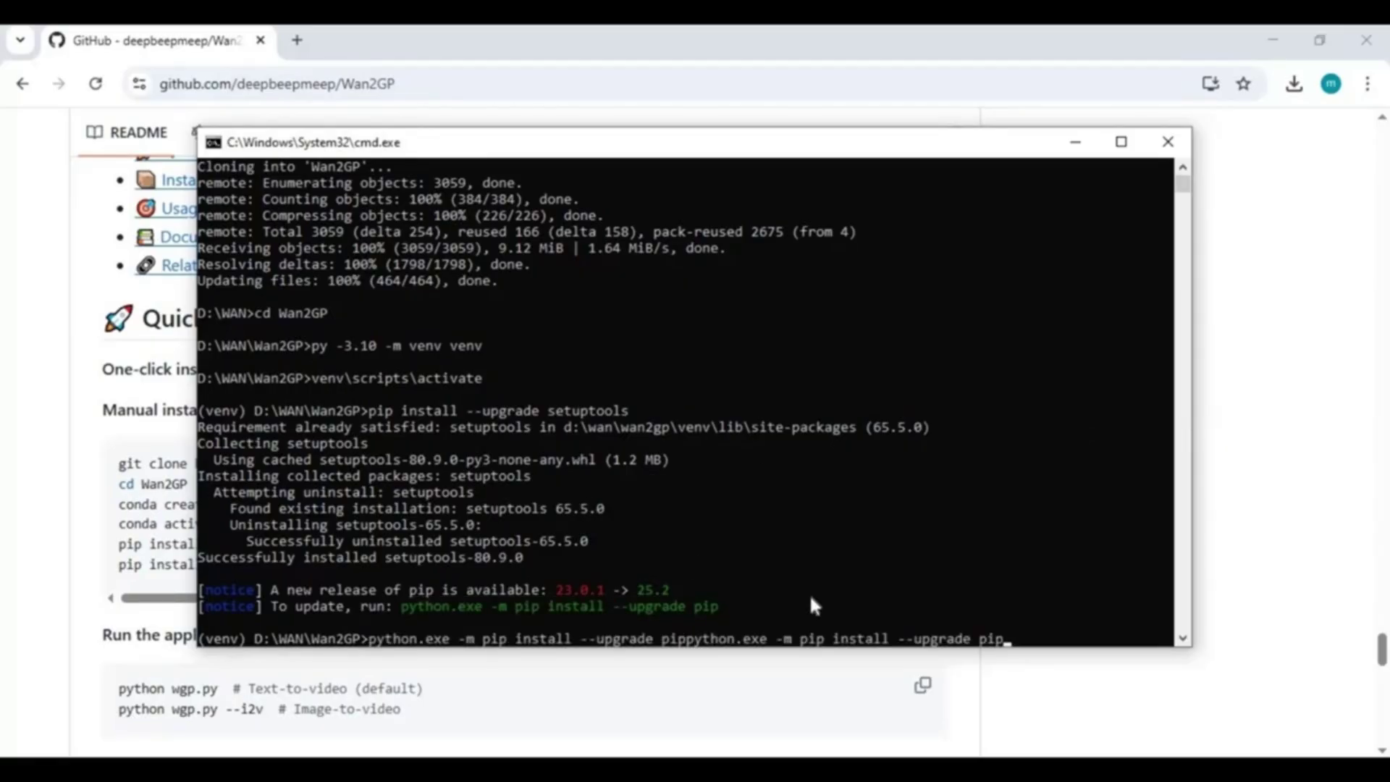
key("Return")
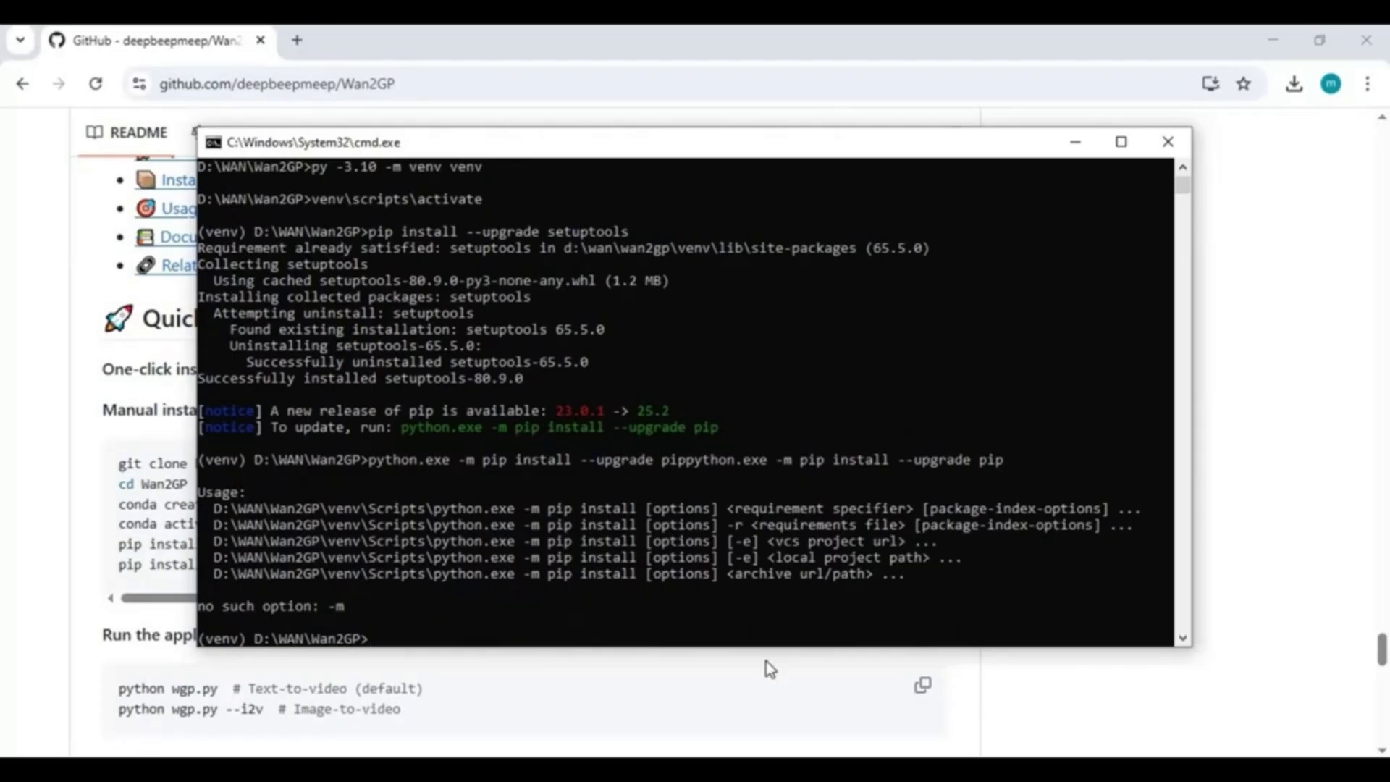
type("python.exe -m pip install --upgrade pip")
key("Return")
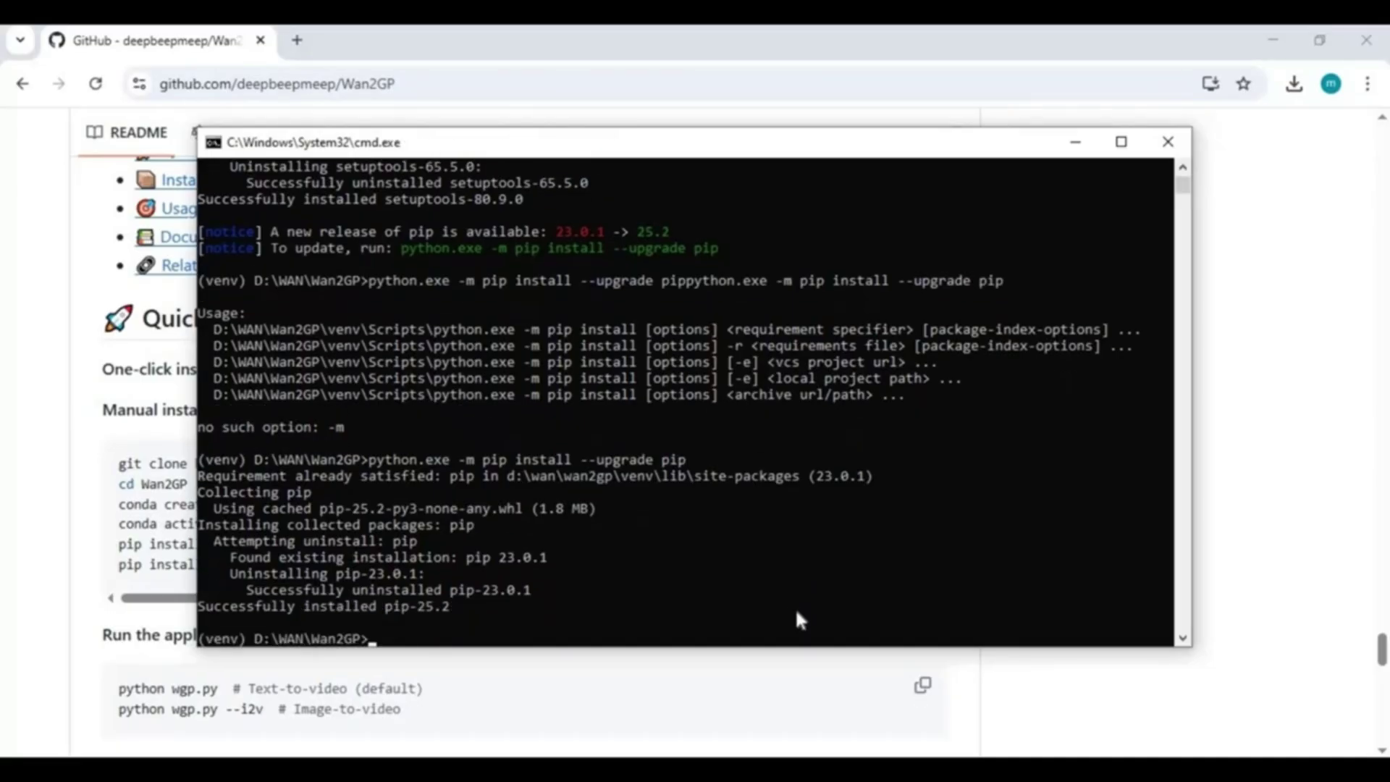
type("nvcc --version")
key("Return")
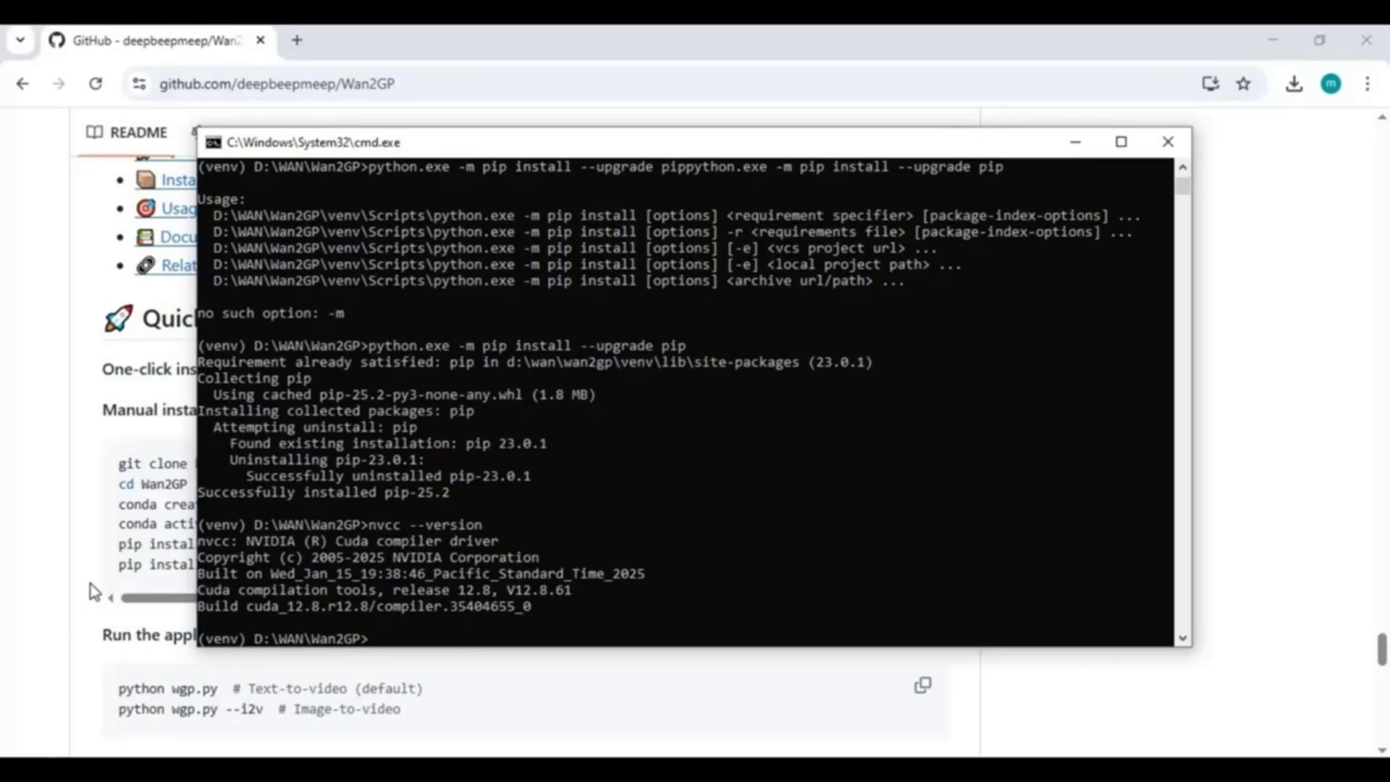
Copy the README's torch 2.7.0 cu128 pip install line and run it in cmd.
left_click(148, 548)
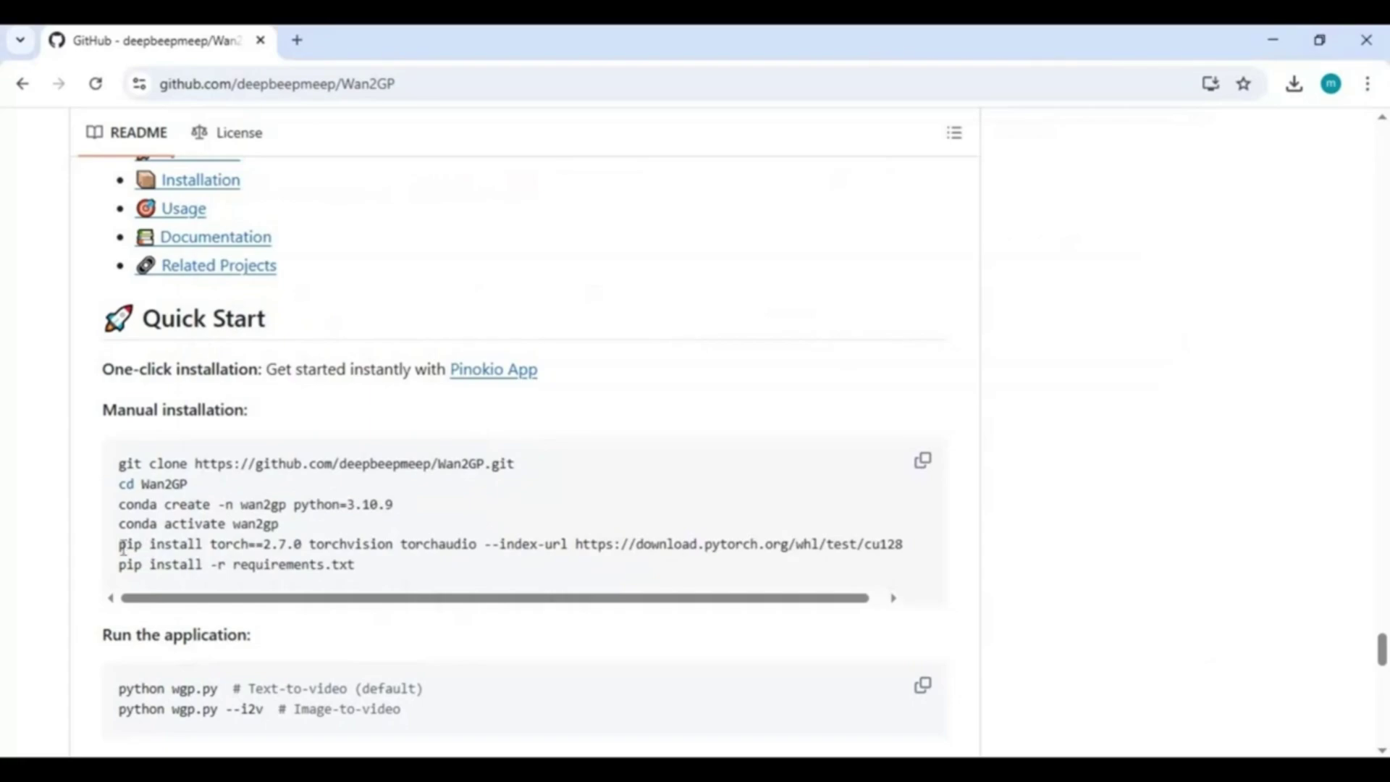
left_click_drag(123, 548, 891, 553)
key("ctrl+c")
right_click(831, 316)
left_click(744, 464)
key("alt+Tab")
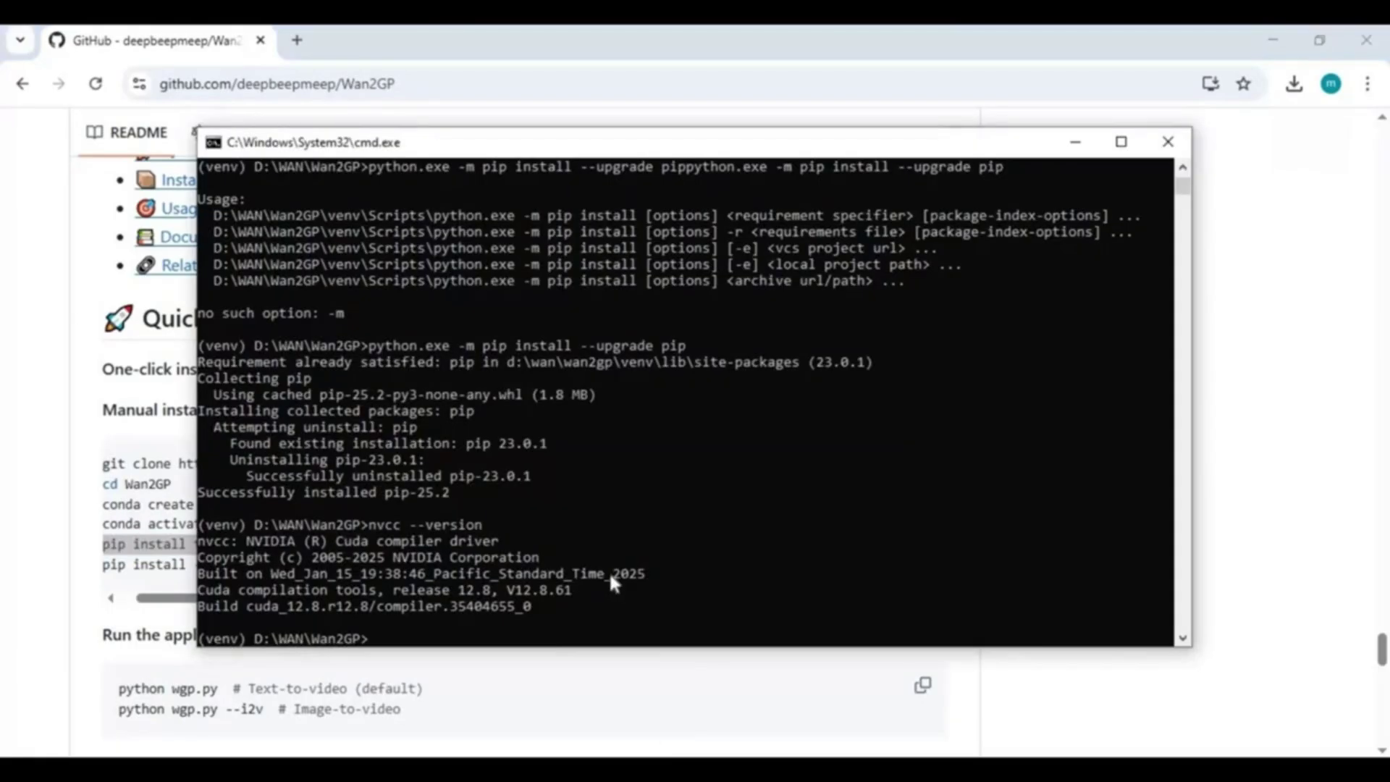
key("ctrl+v")
key("Return")
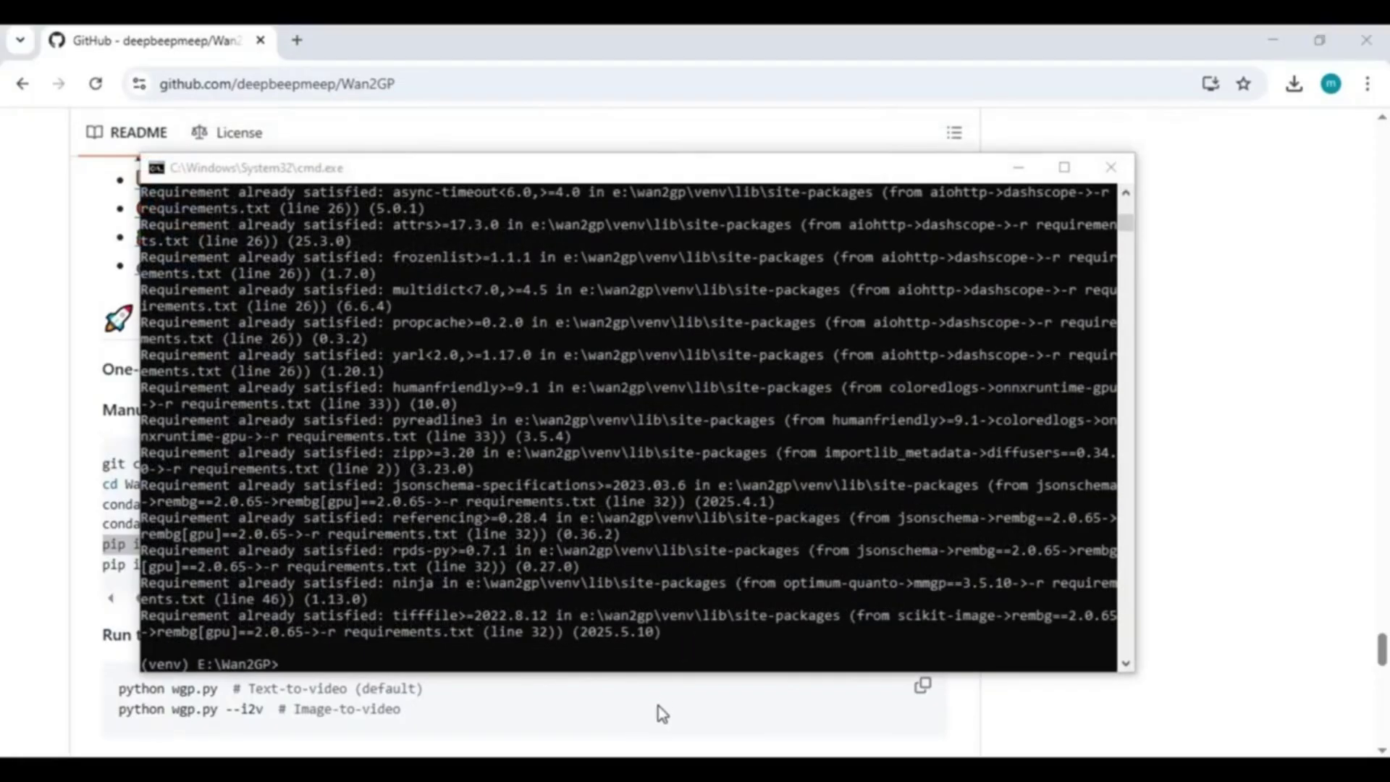
Copy pip install -r requirements.txt from the README and run it in the venv.
left_click(658, 707)
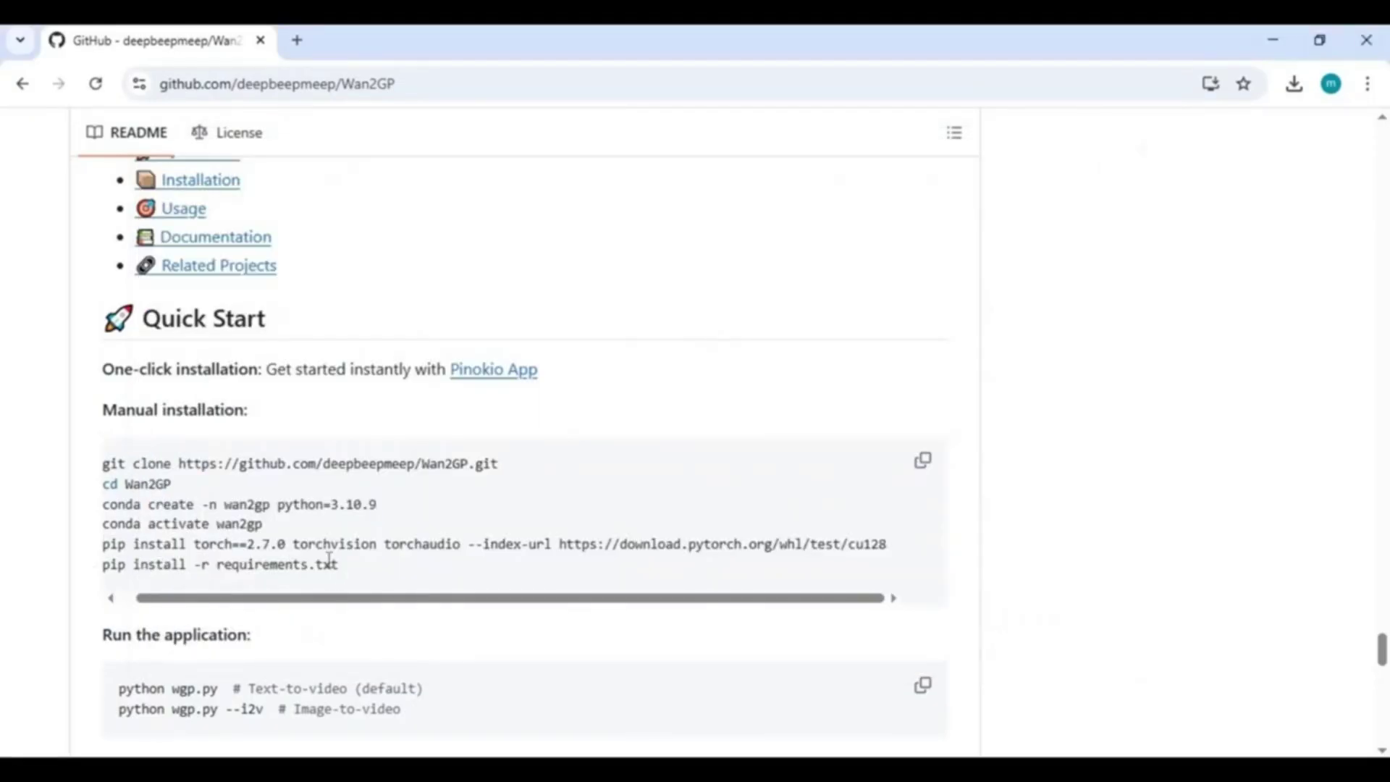
left_click_drag(340, 565, 184, 576)
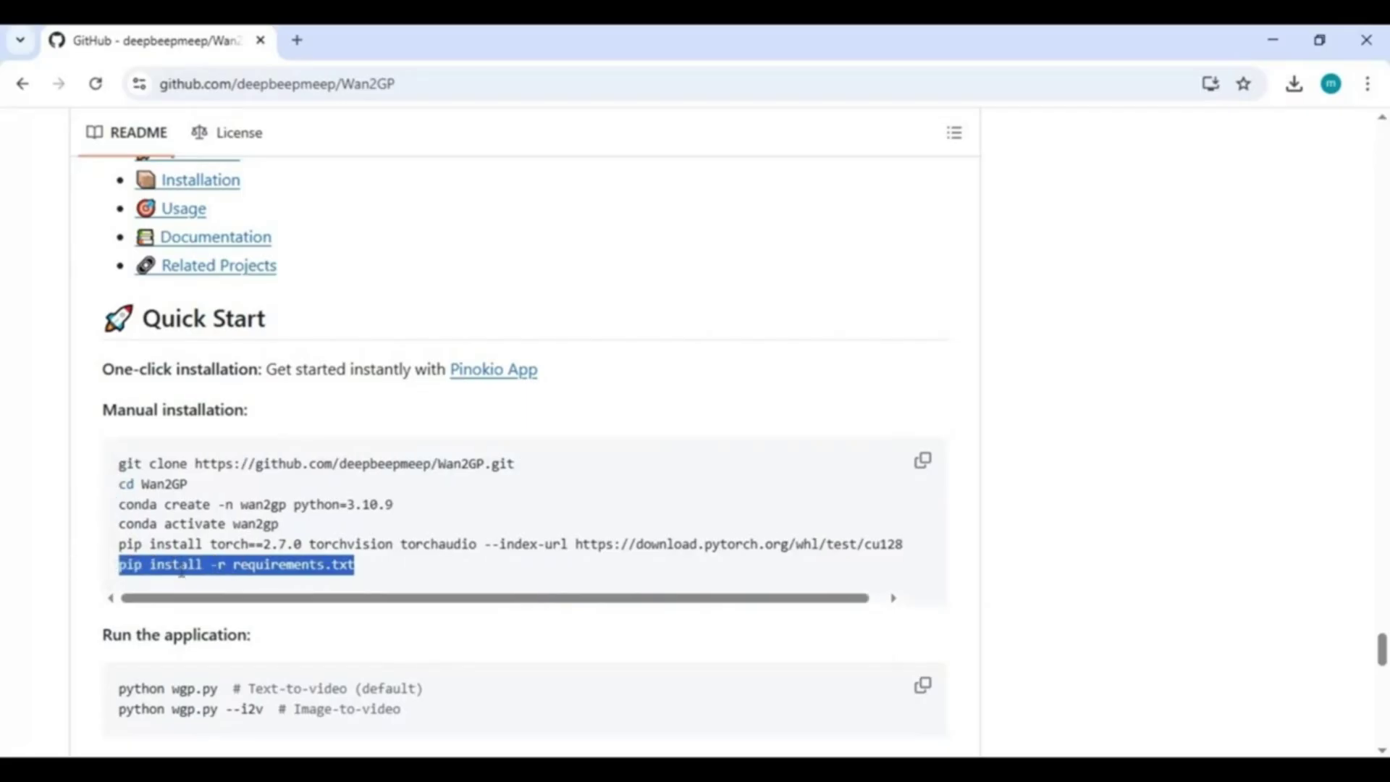
right_click(227, 567)
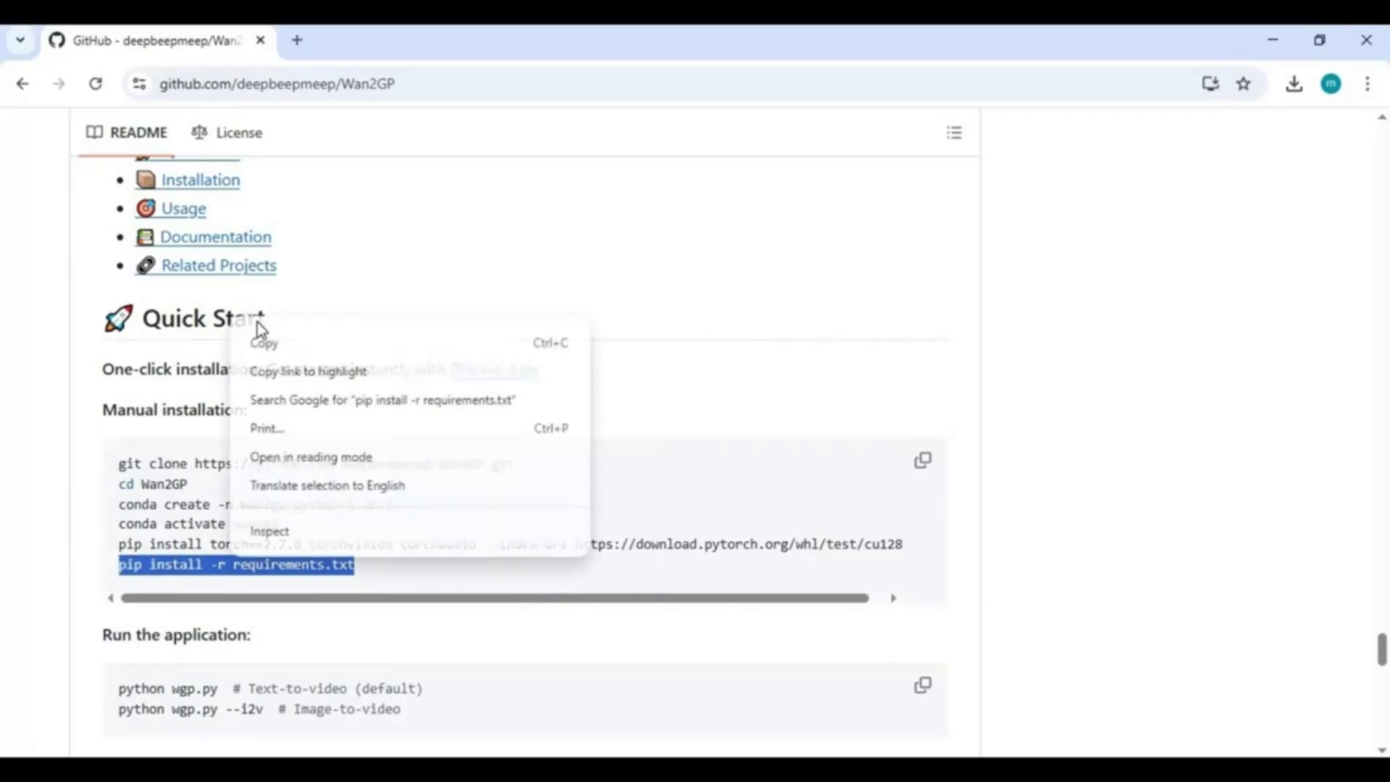
left_click(264, 347)
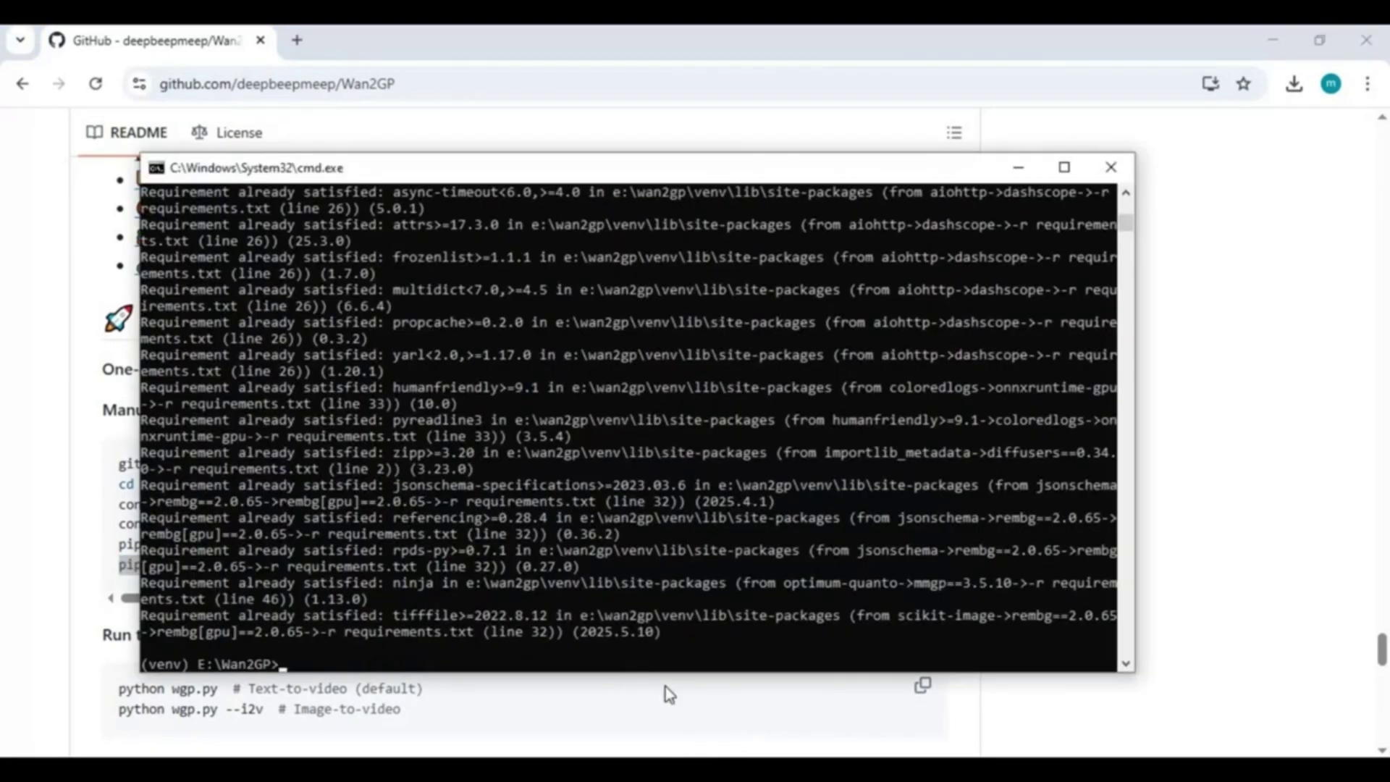
key("ctrl+v")
key("Return")
left_click(549, 701)
left_click_drag(121, 688, 225, 684)
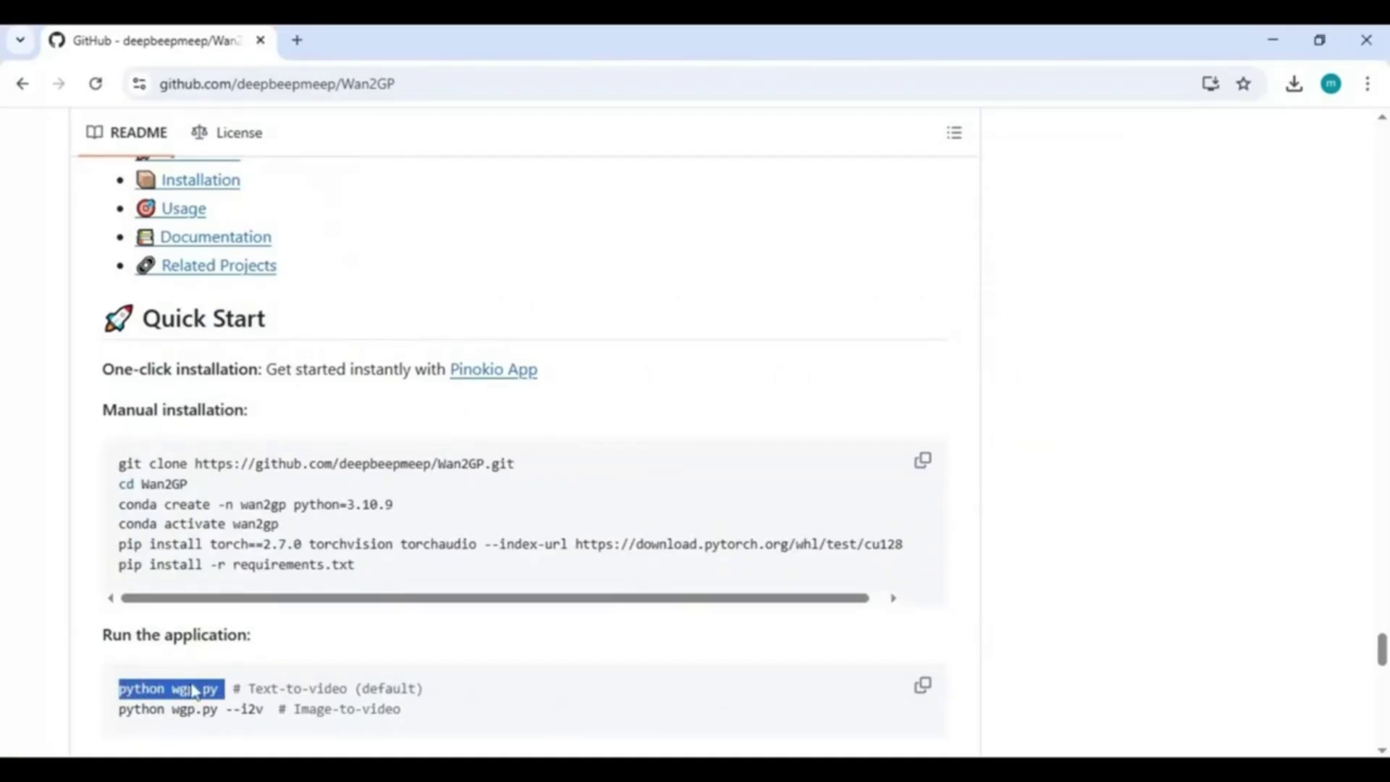
right_click(192, 685)
left_click(658, 705)
key("alt+Tab")
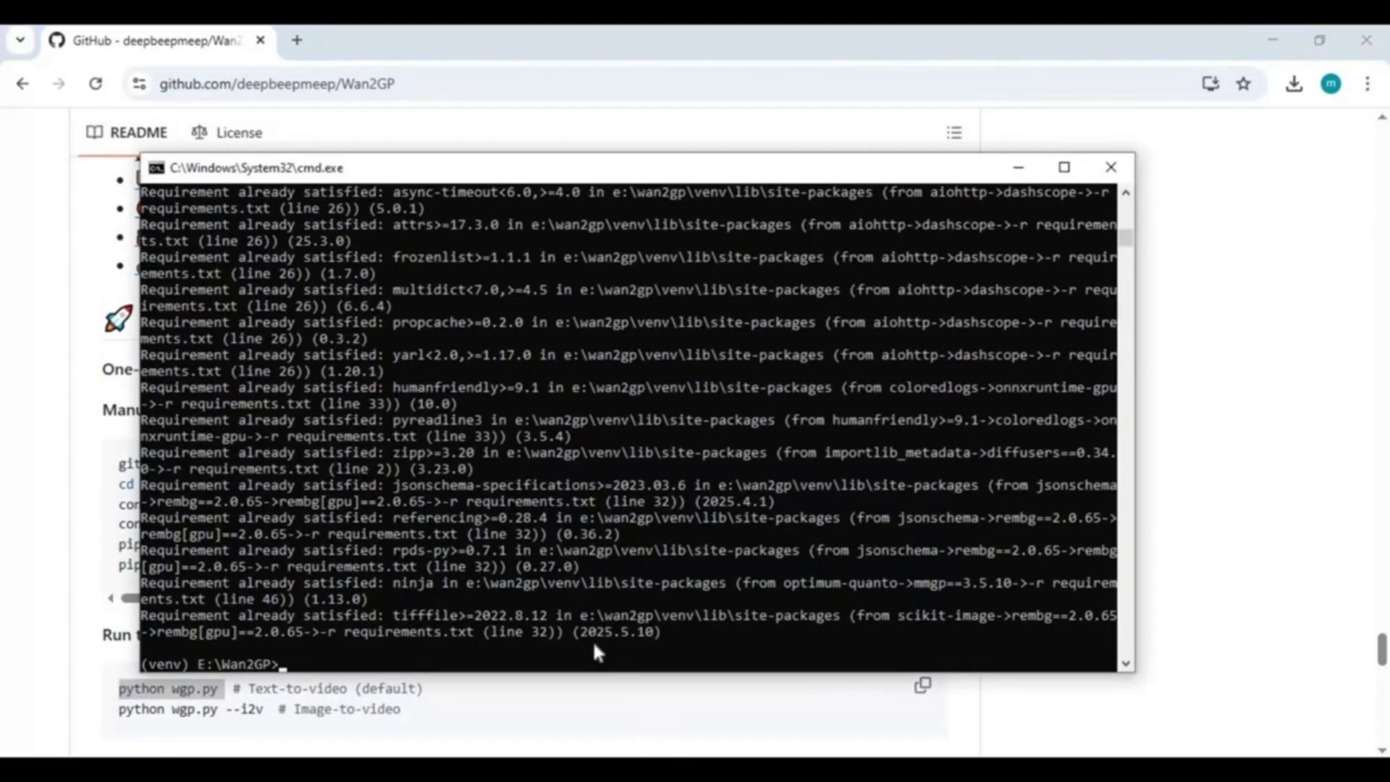
key("ctrl+v")
key("Return")
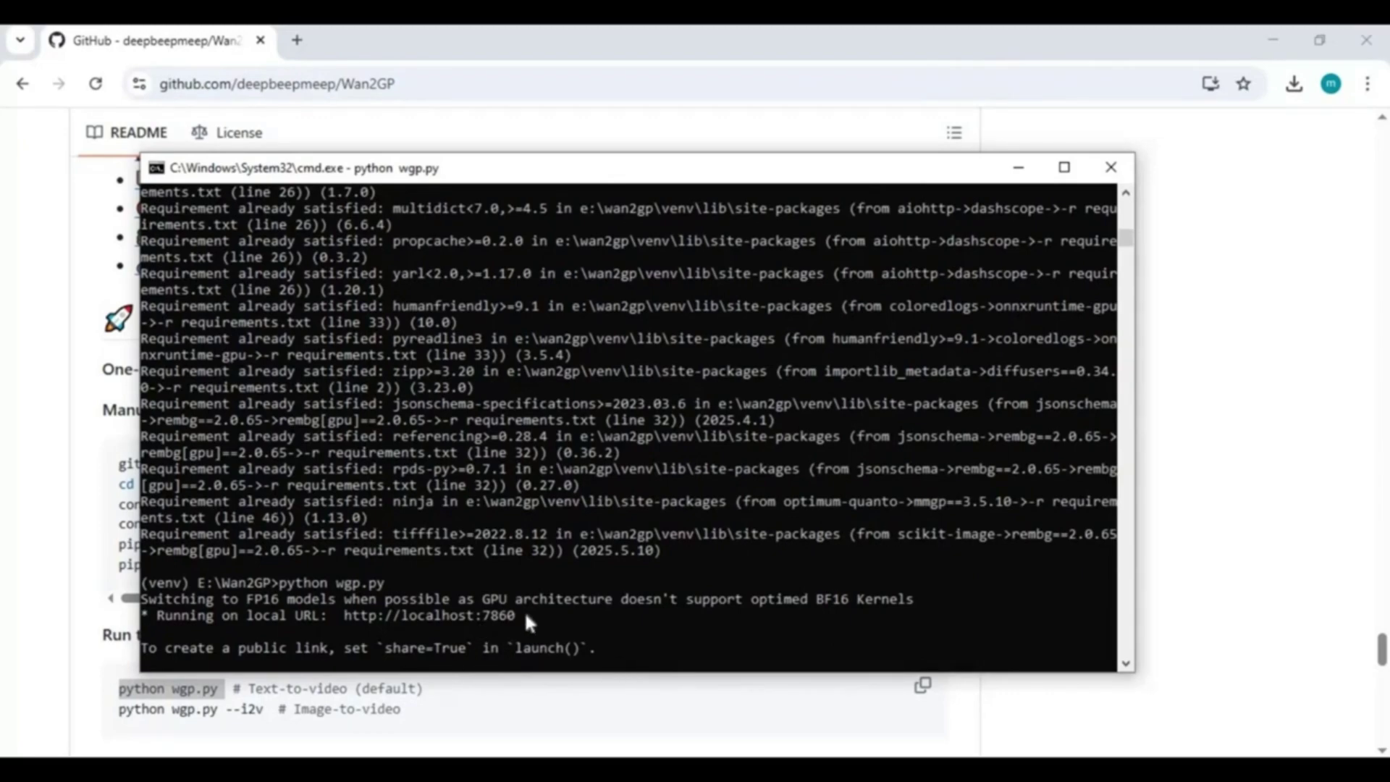
left_click_drag(529, 616, 339, 617)
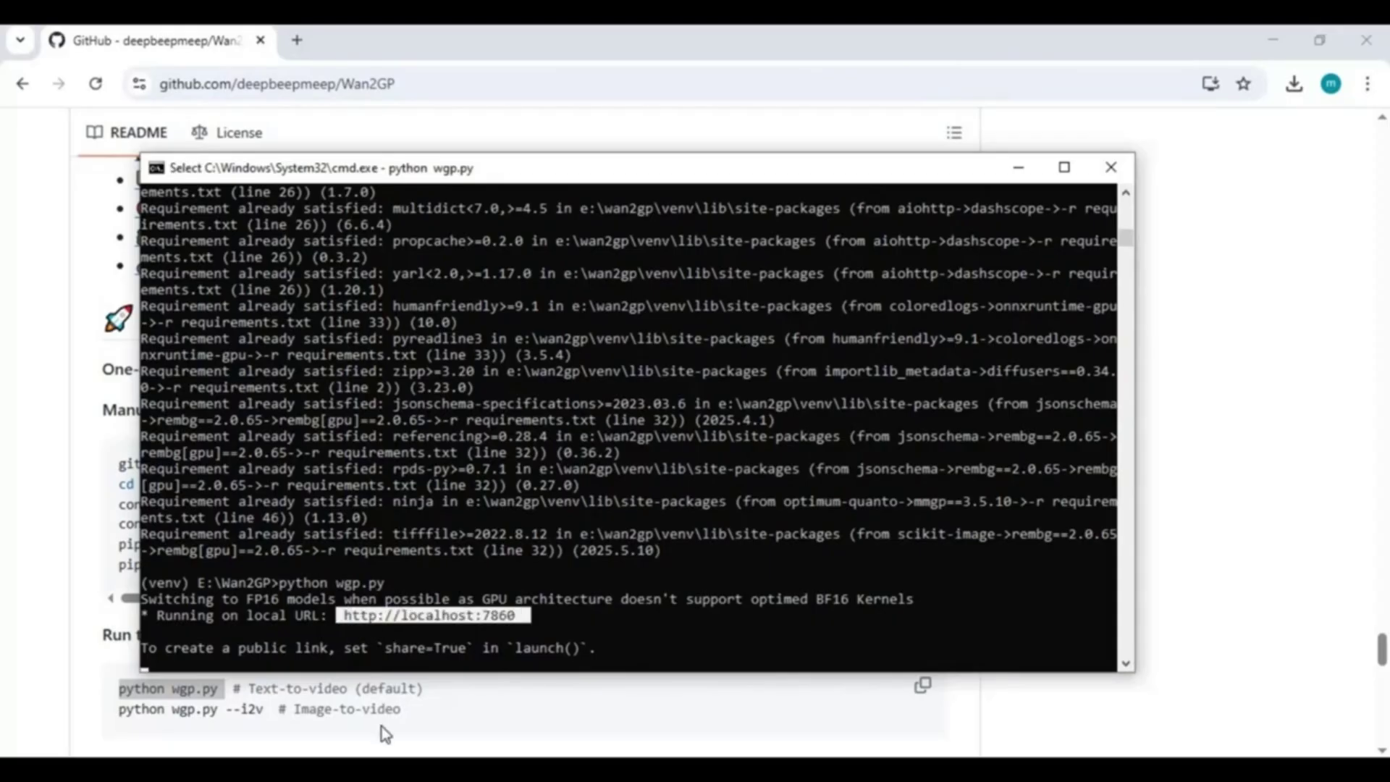
key("ctrl+c")
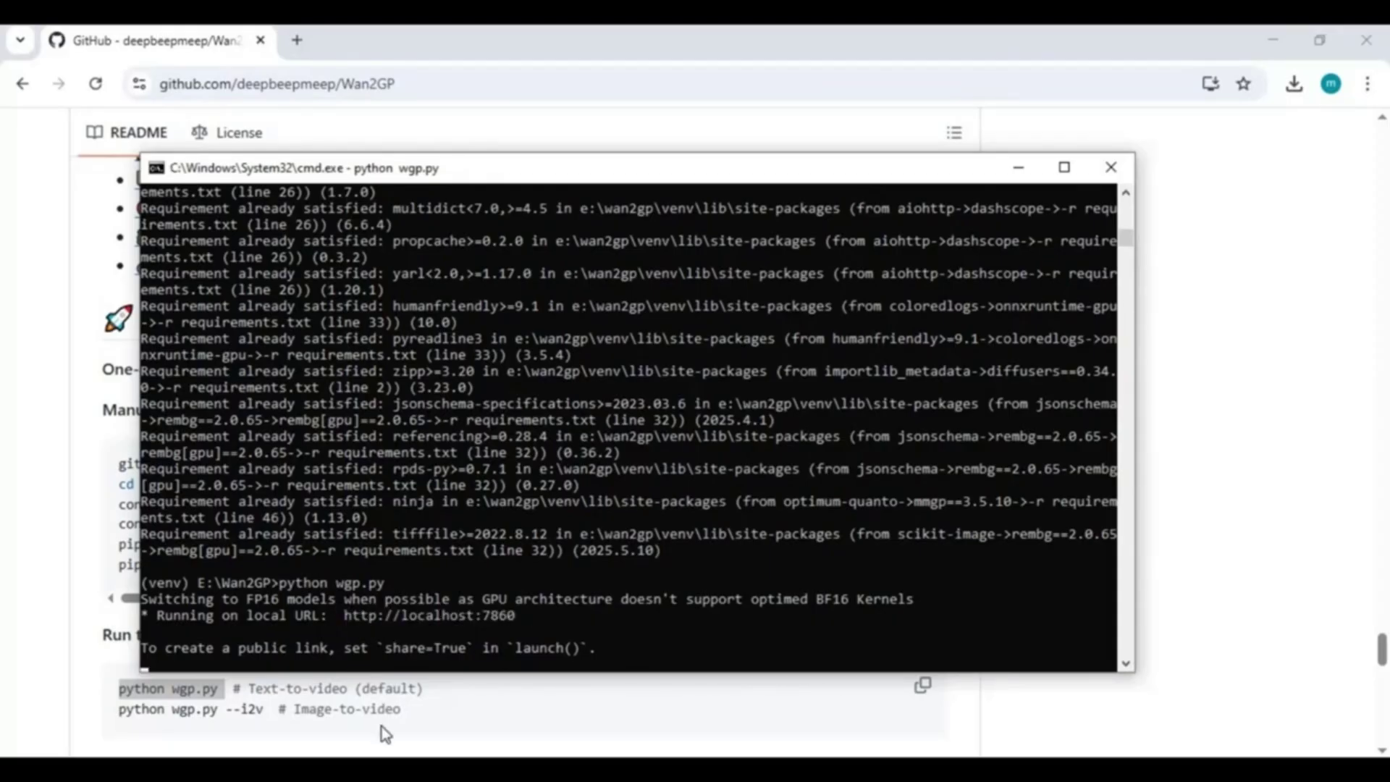
Load 127.0.0.1:7860/?__theme=dark in a new tab to show the WanGP v10.41 interface.
left_click(299, 44)
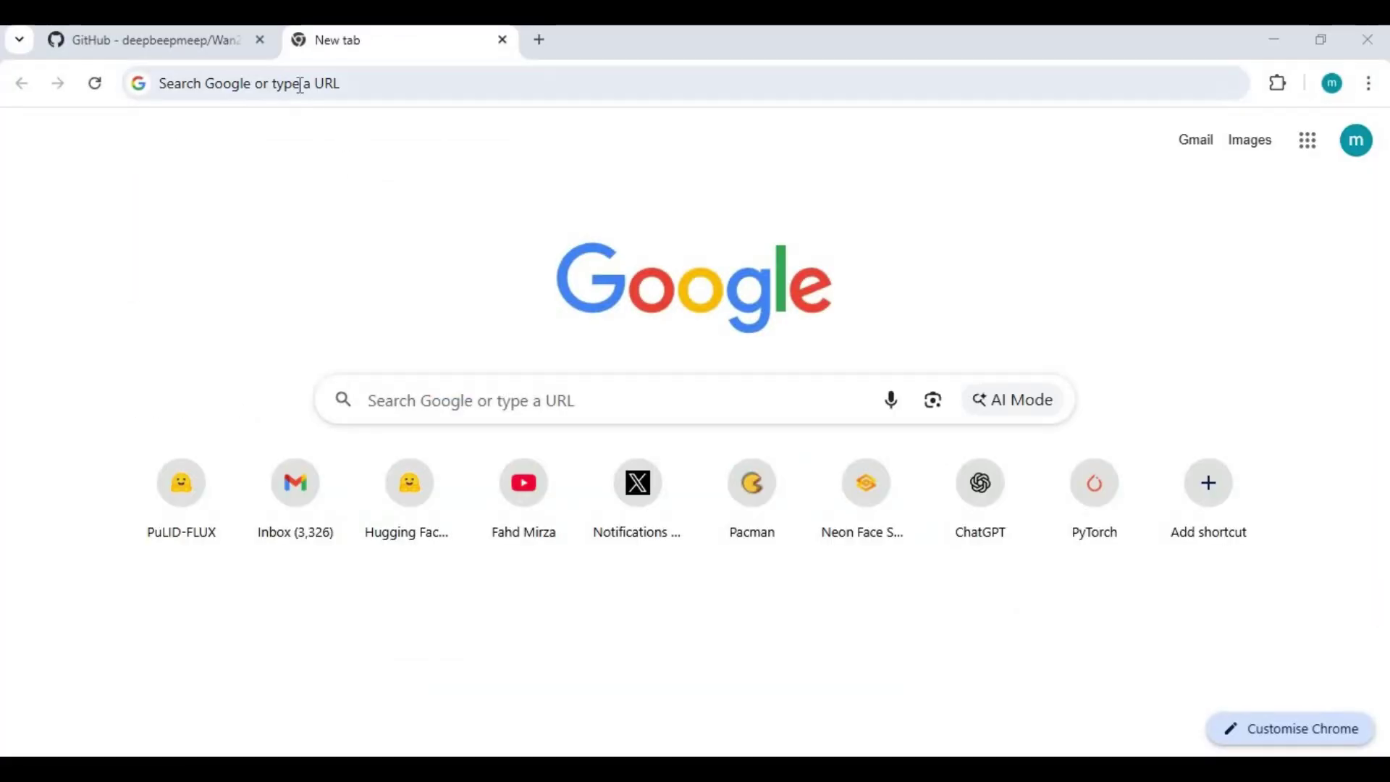
left_click(301, 81)
type("127.0.0.1:7860/?__theme=dark")
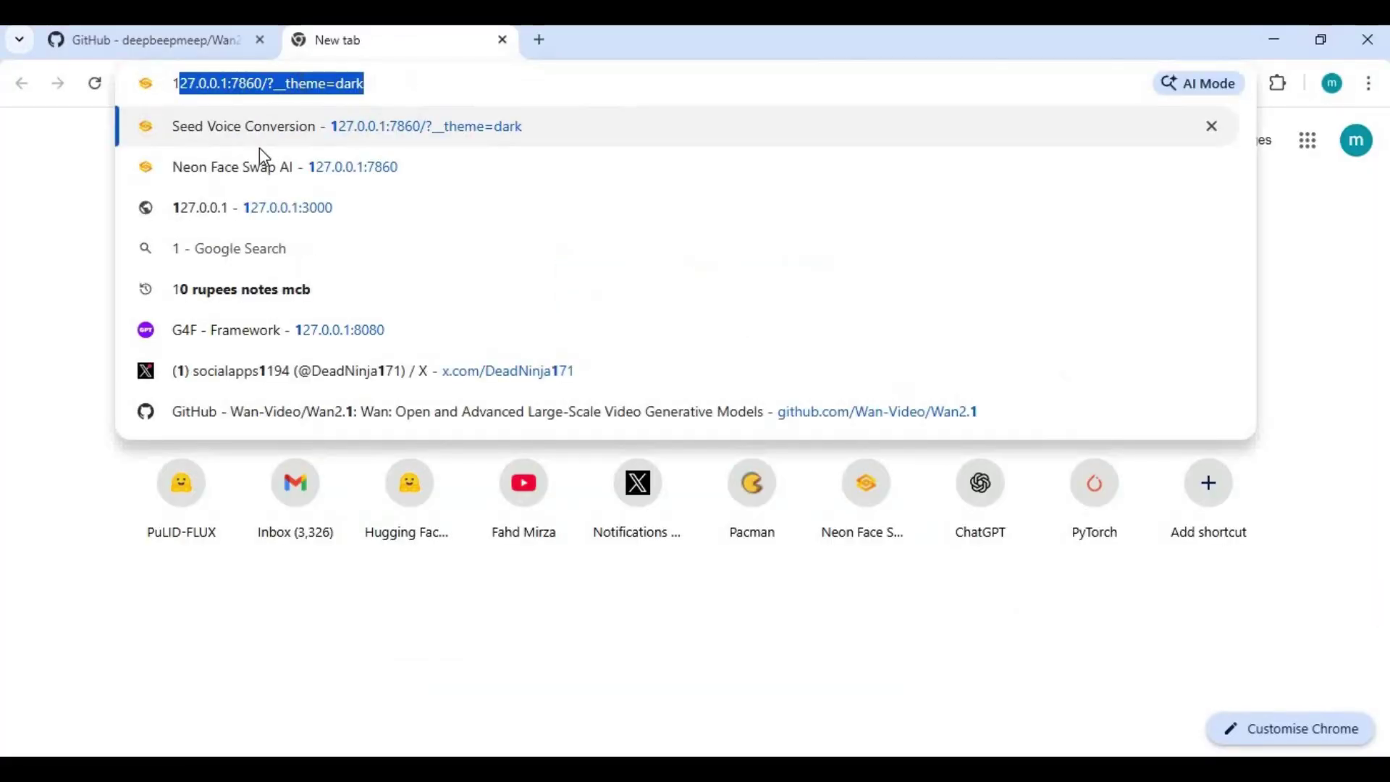
left_click(311, 129)
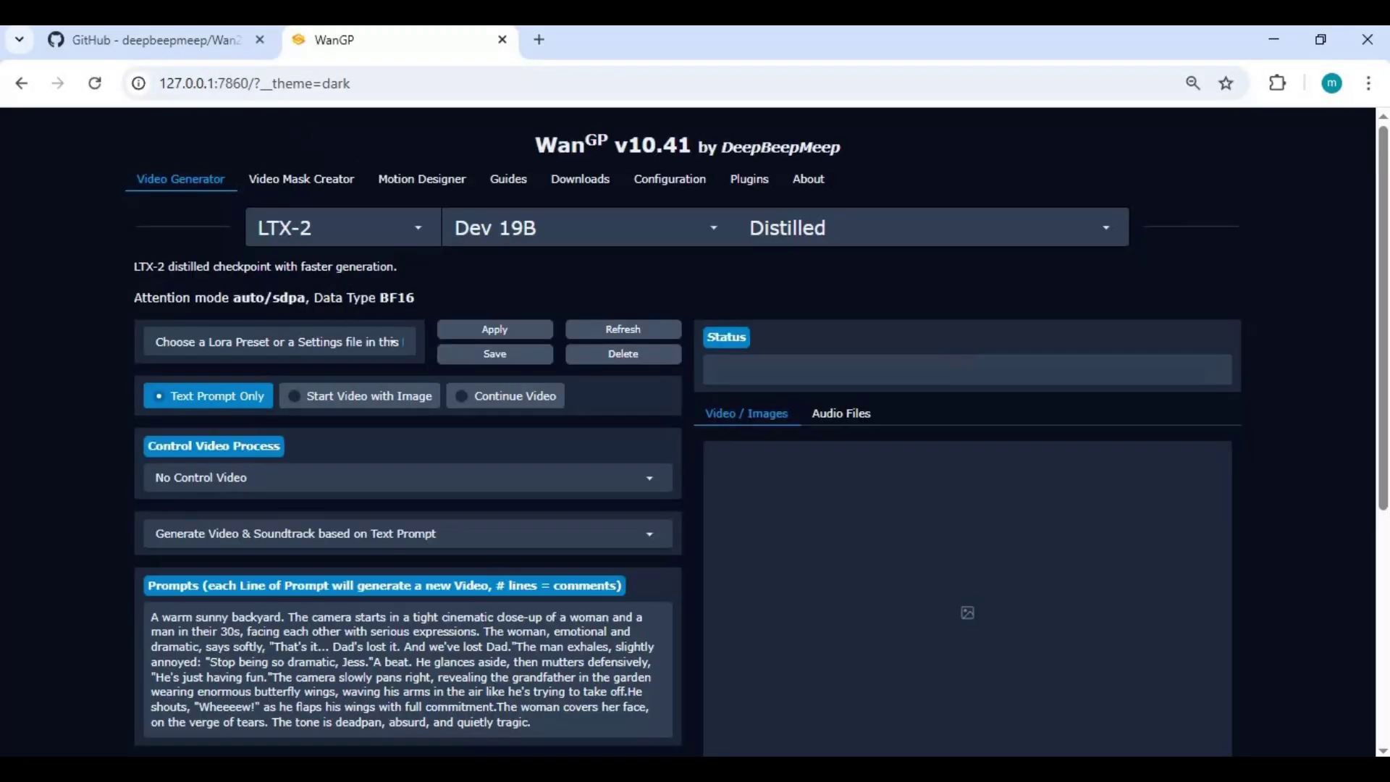
scroll(691, 221, "down", 3)
scroll(691, 221, "down", 3)
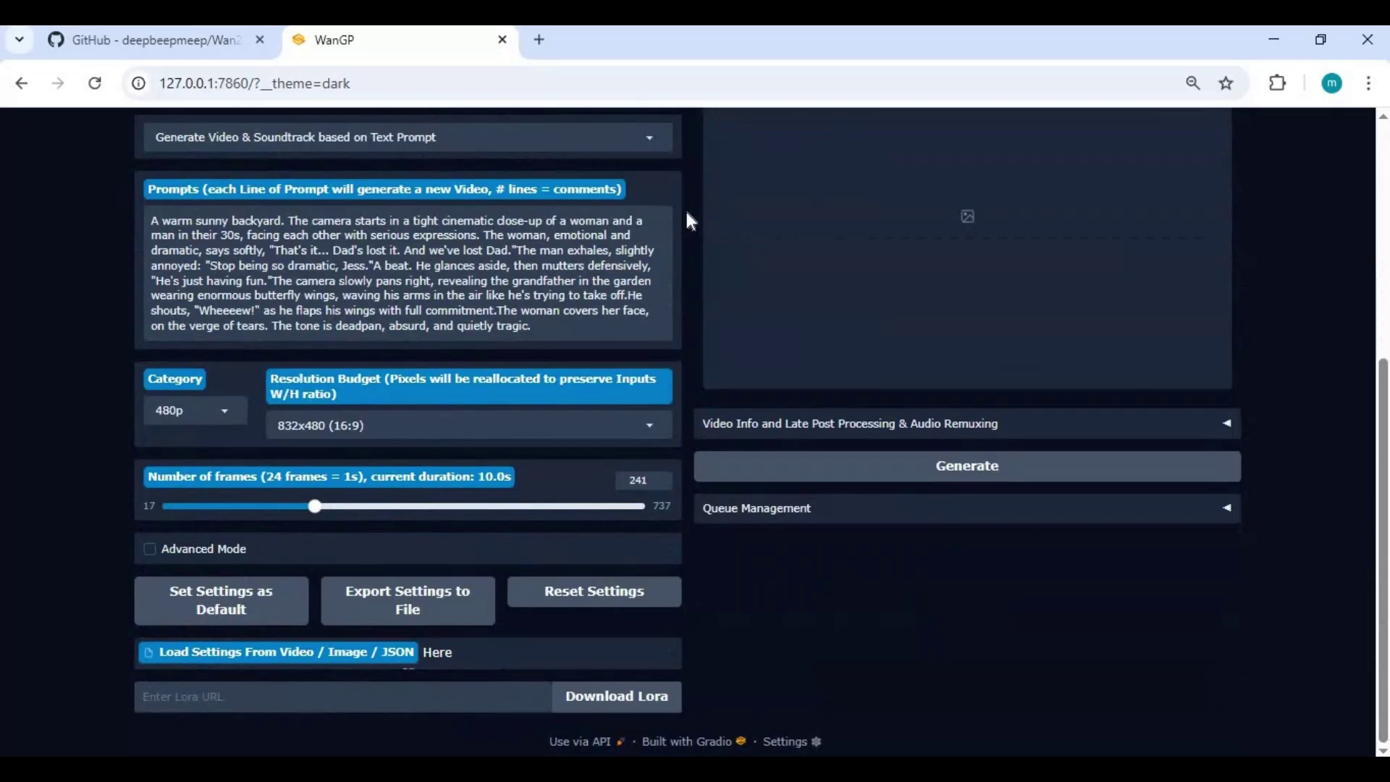
scroll(694, 227, "up", 5)
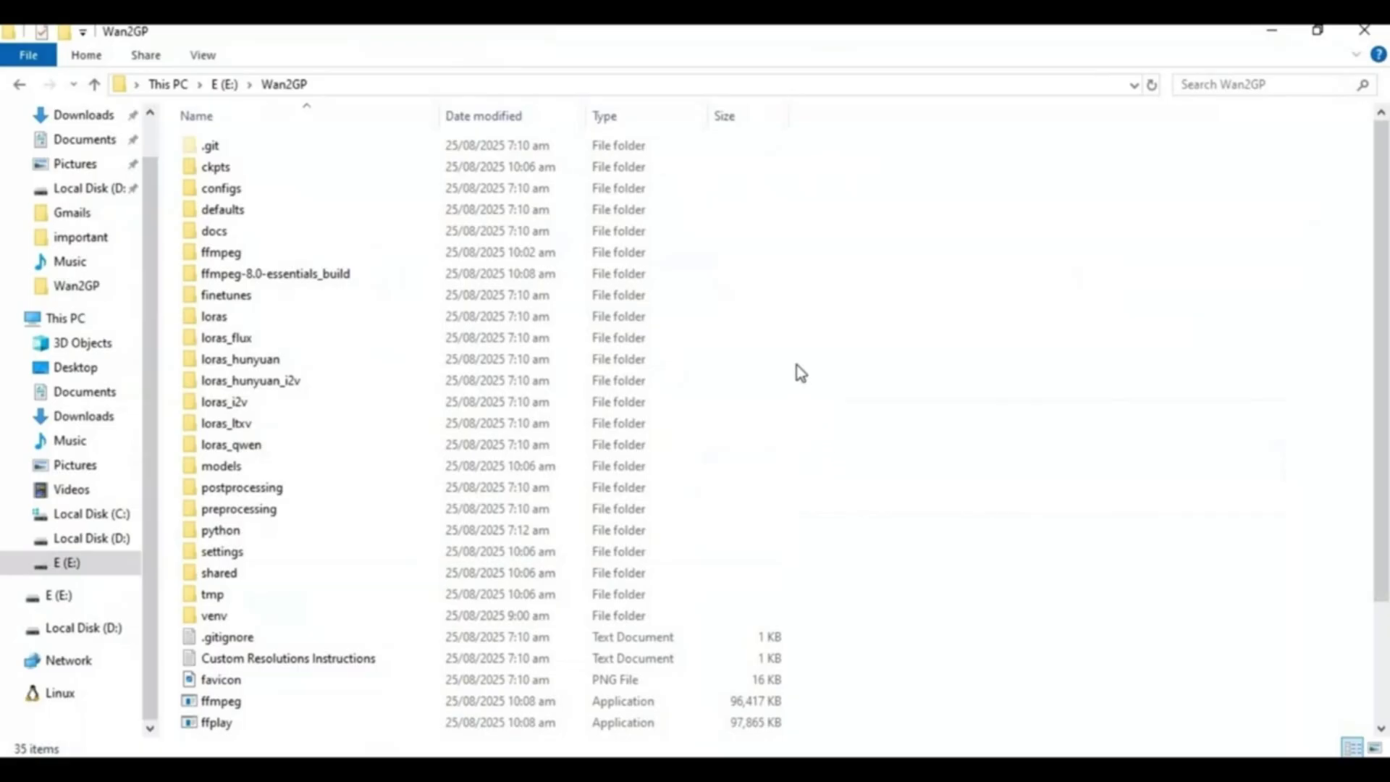
Create a new text document in the Wan2GP folder and open it in Notepad.
right_click(797, 365)
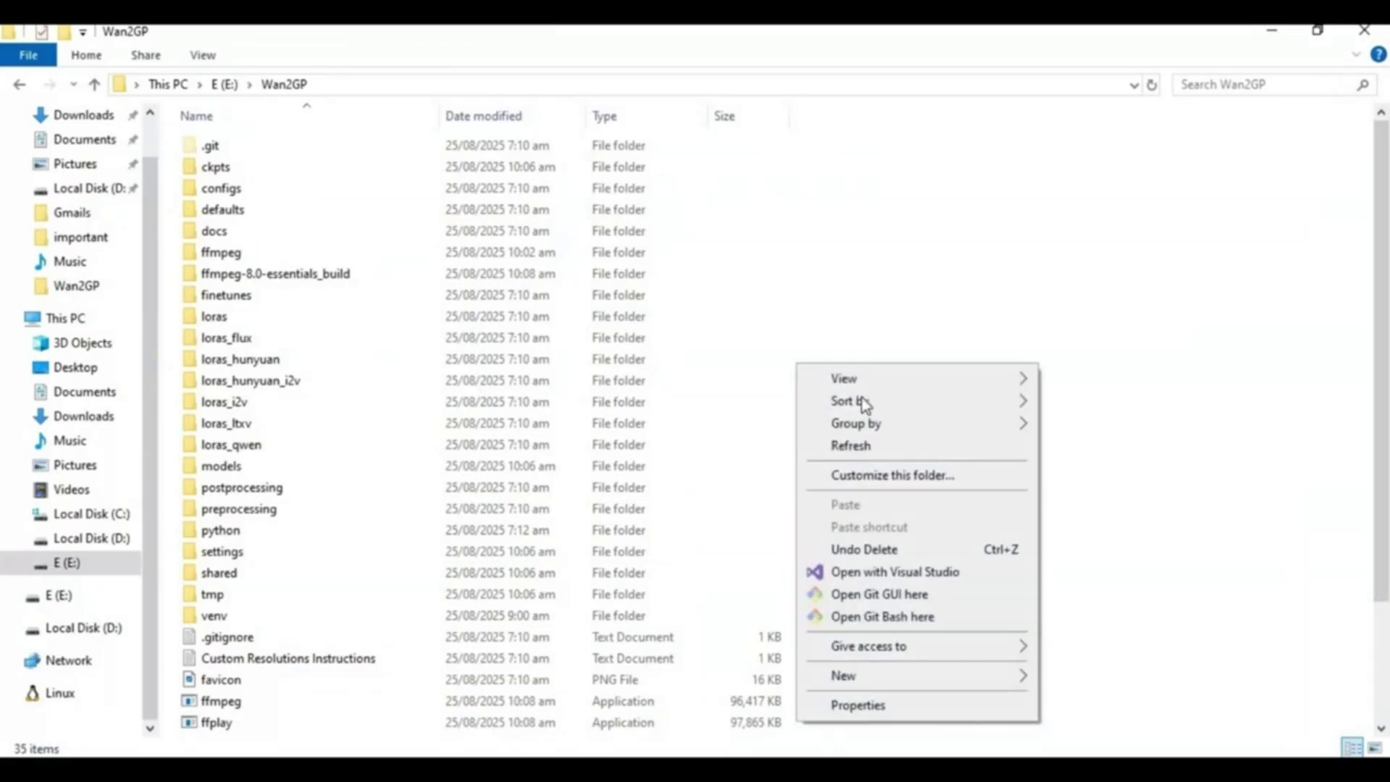
mouse_move(859, 688)
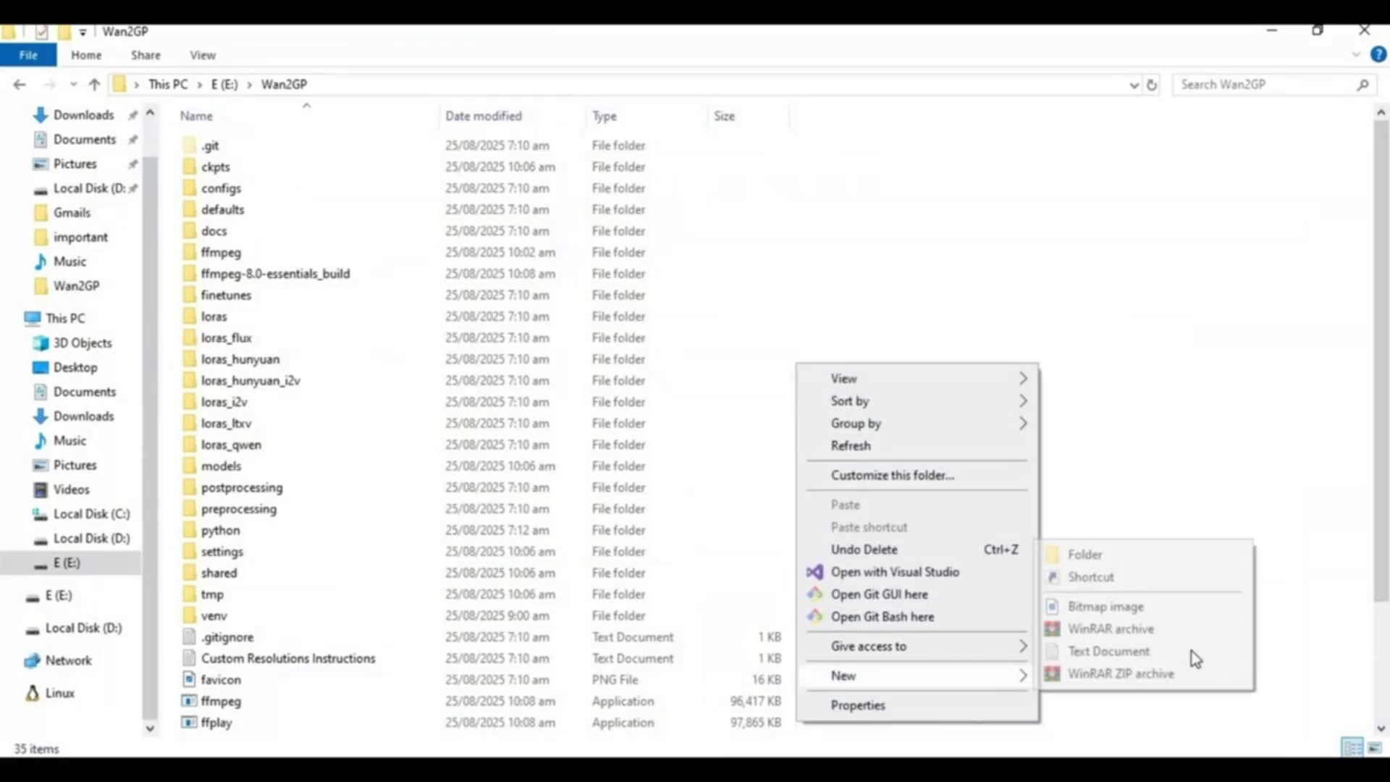
left_click(1145, 653)
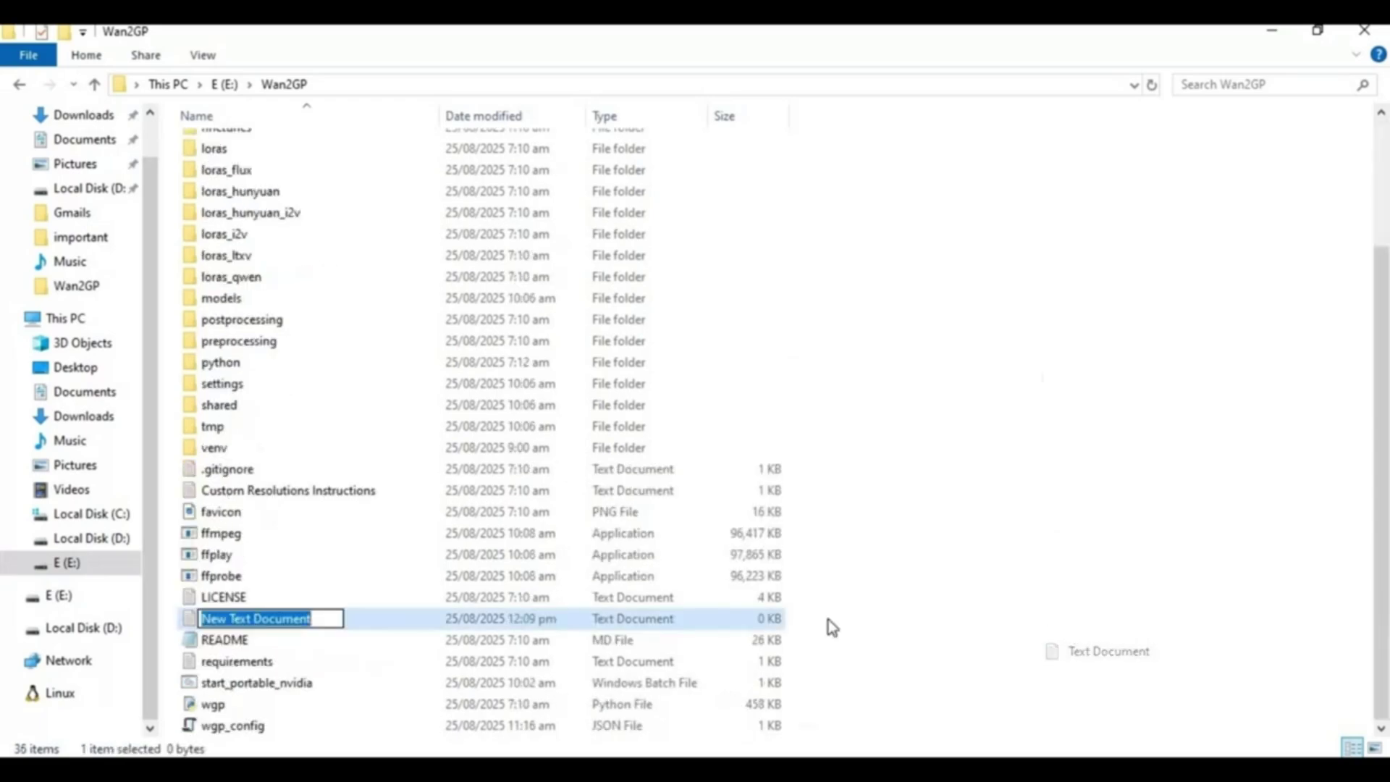
key("Return")
double_click(277, 622)
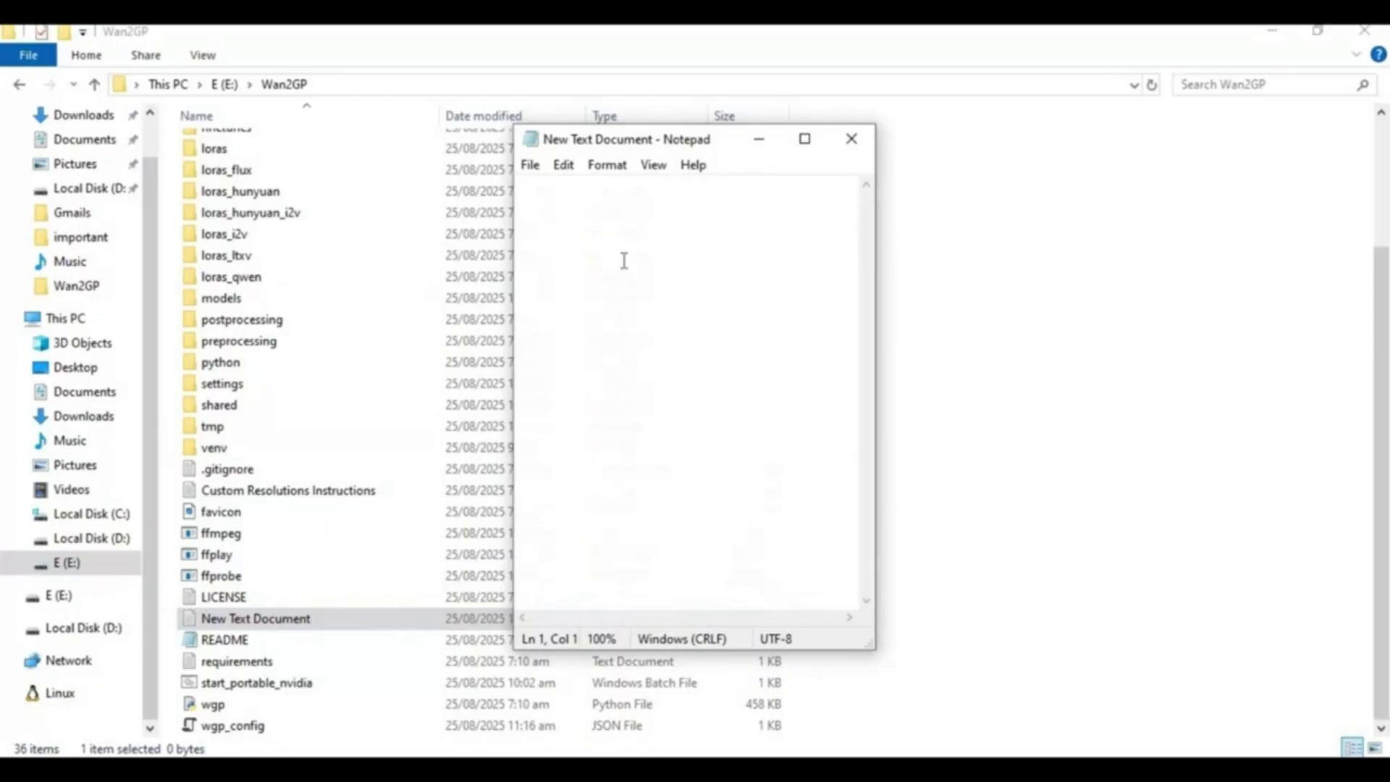
type("@")
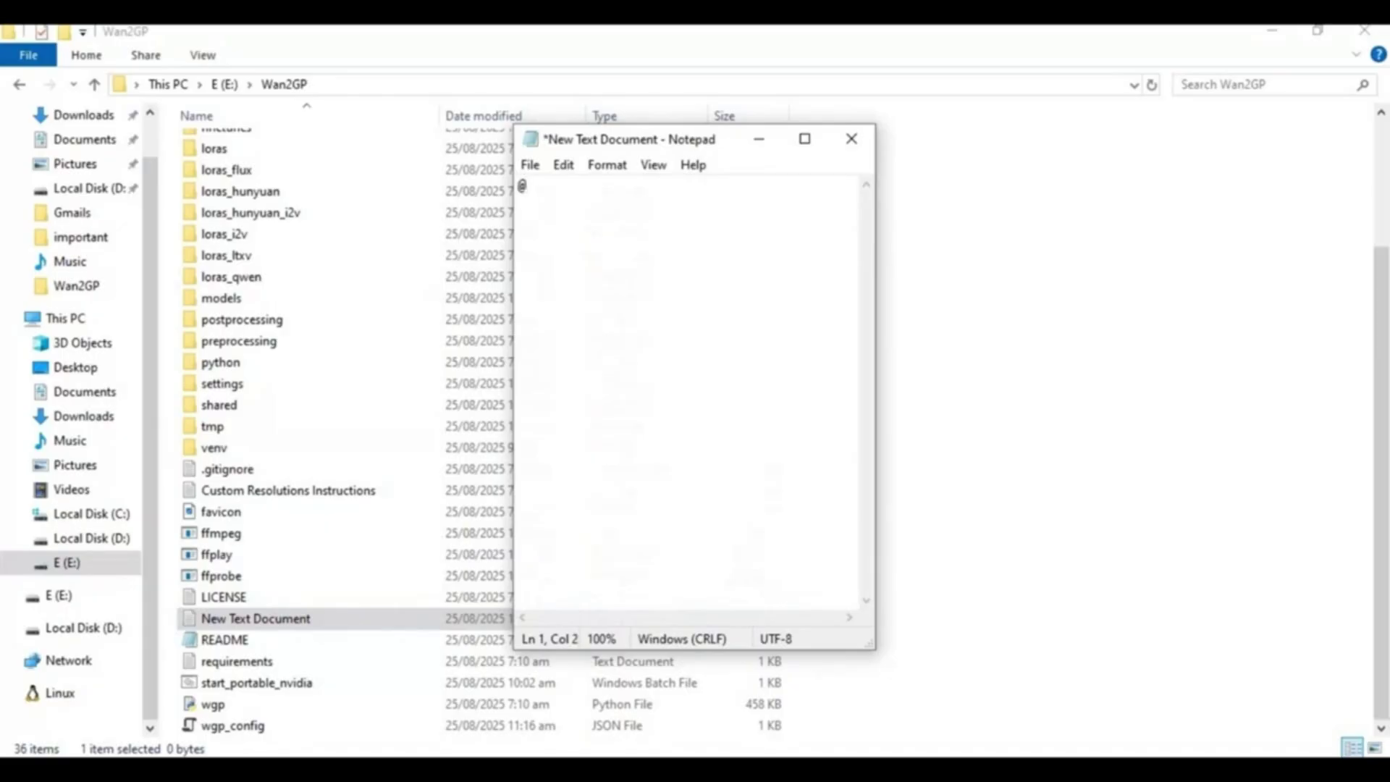
type("echo off")
key("Return")
type("call ve")
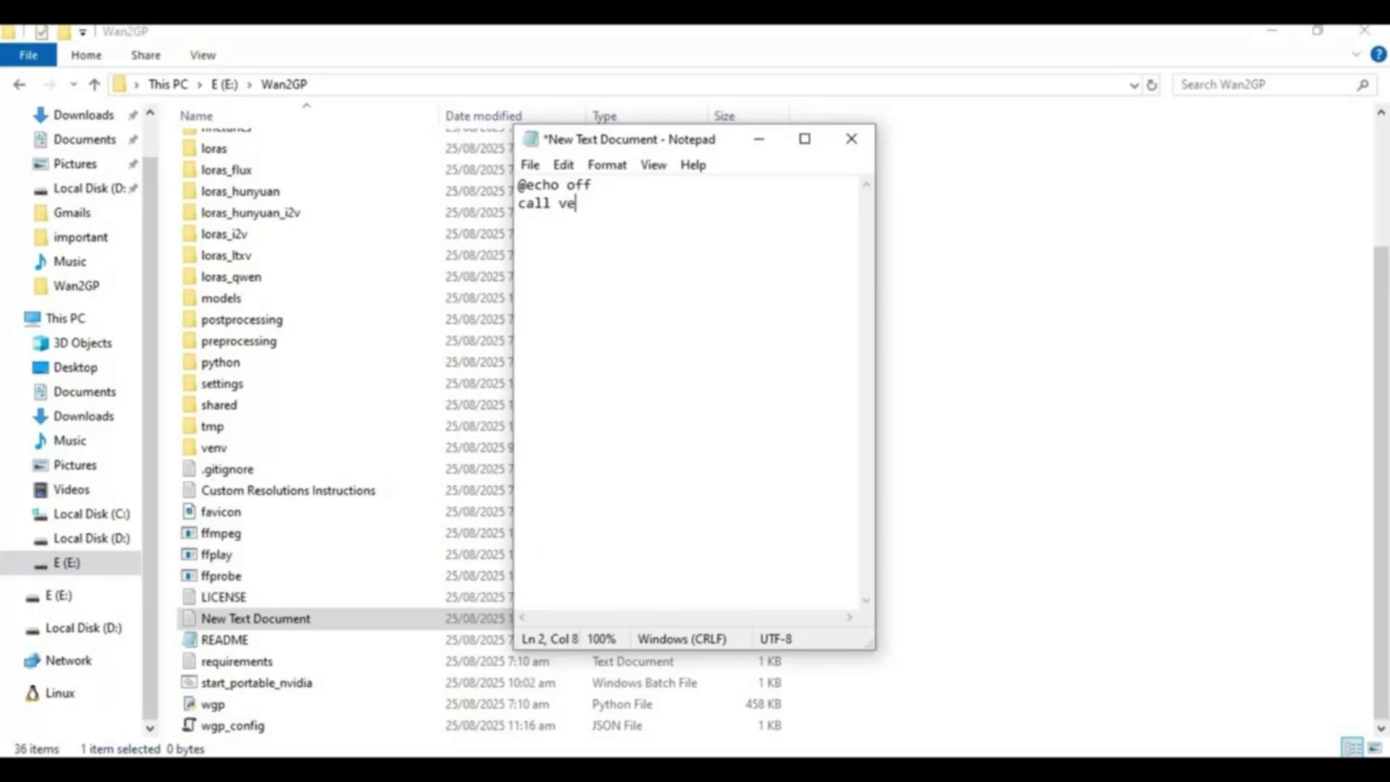
type("nv\\scripts\\acti")
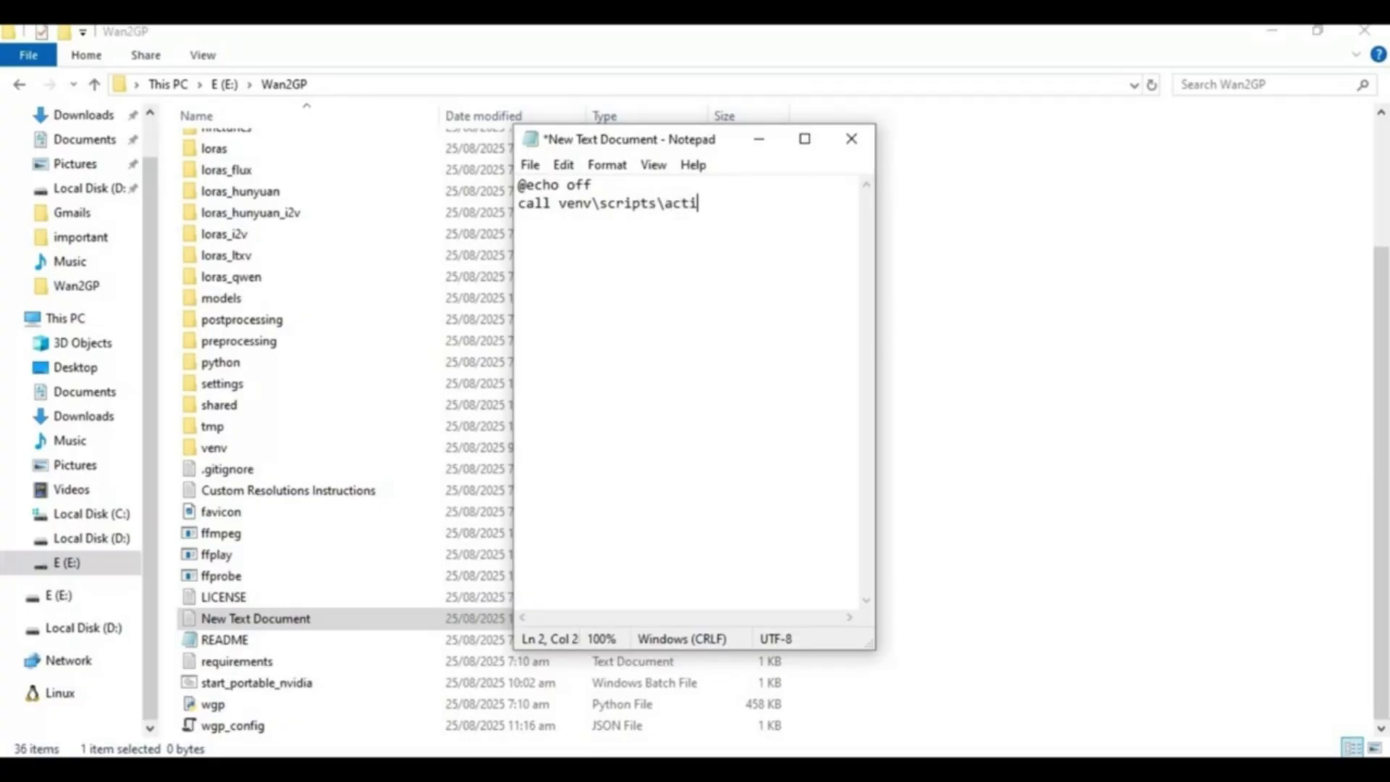
type("vate")
key("Return")
type("python wgp")
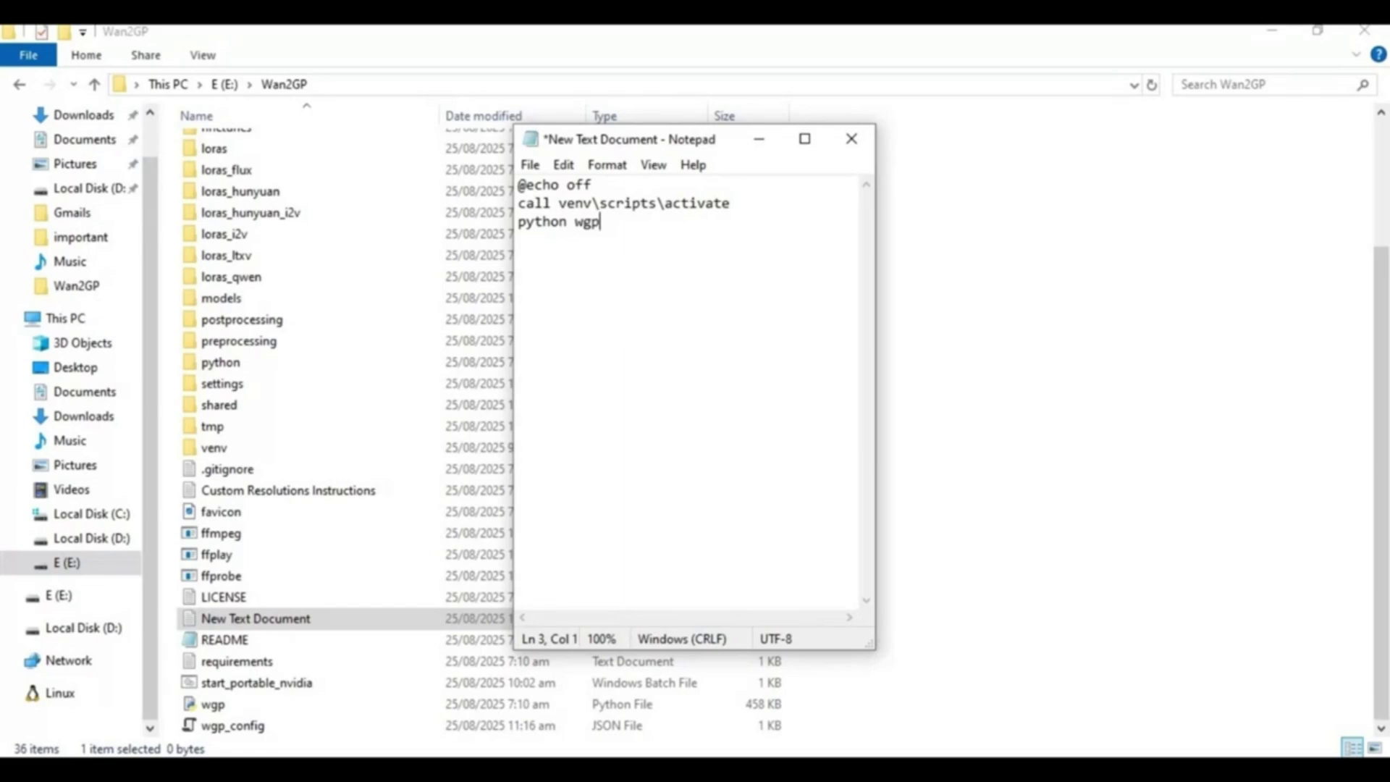
type(".py")
key("Return")
type("pause")
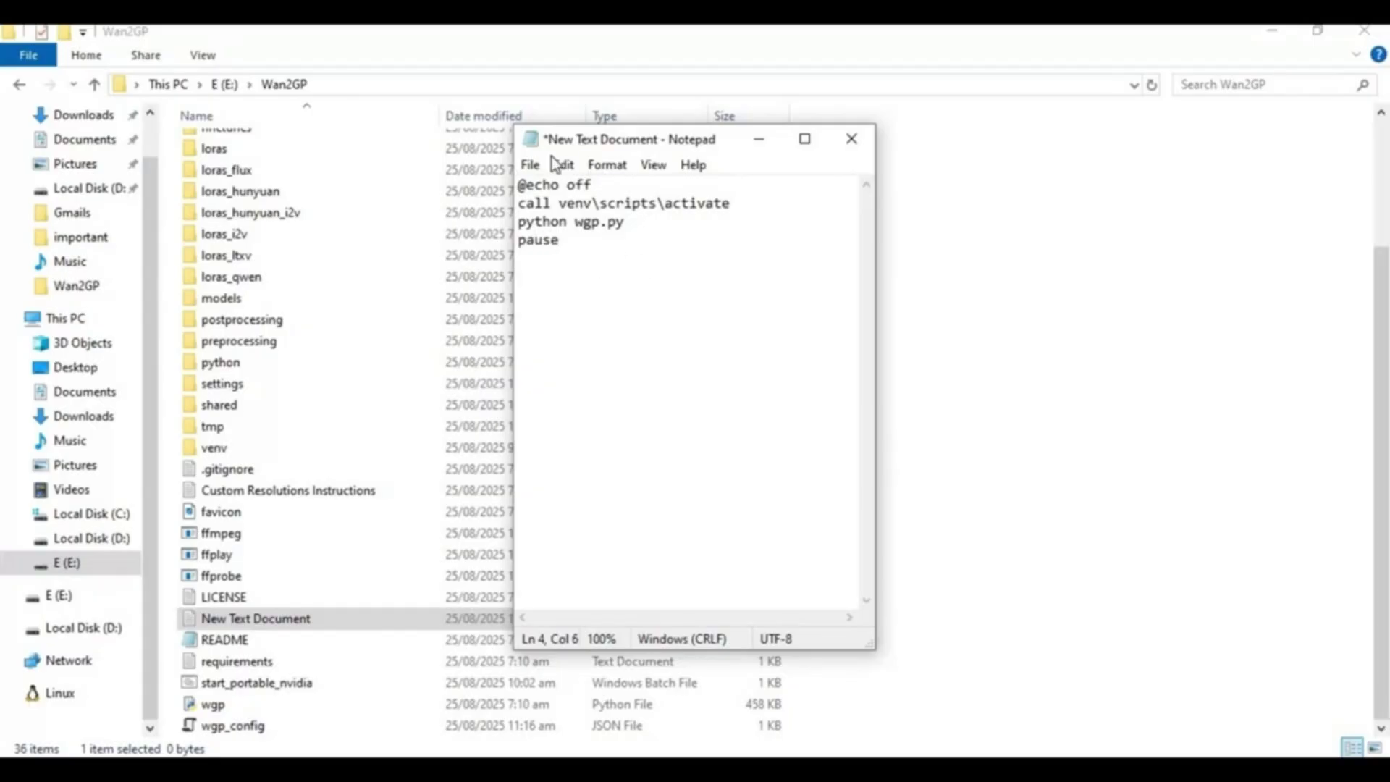
Save the script as Run.bat in E:\Wan2GP and close Notepad.
left_click(531, 165)
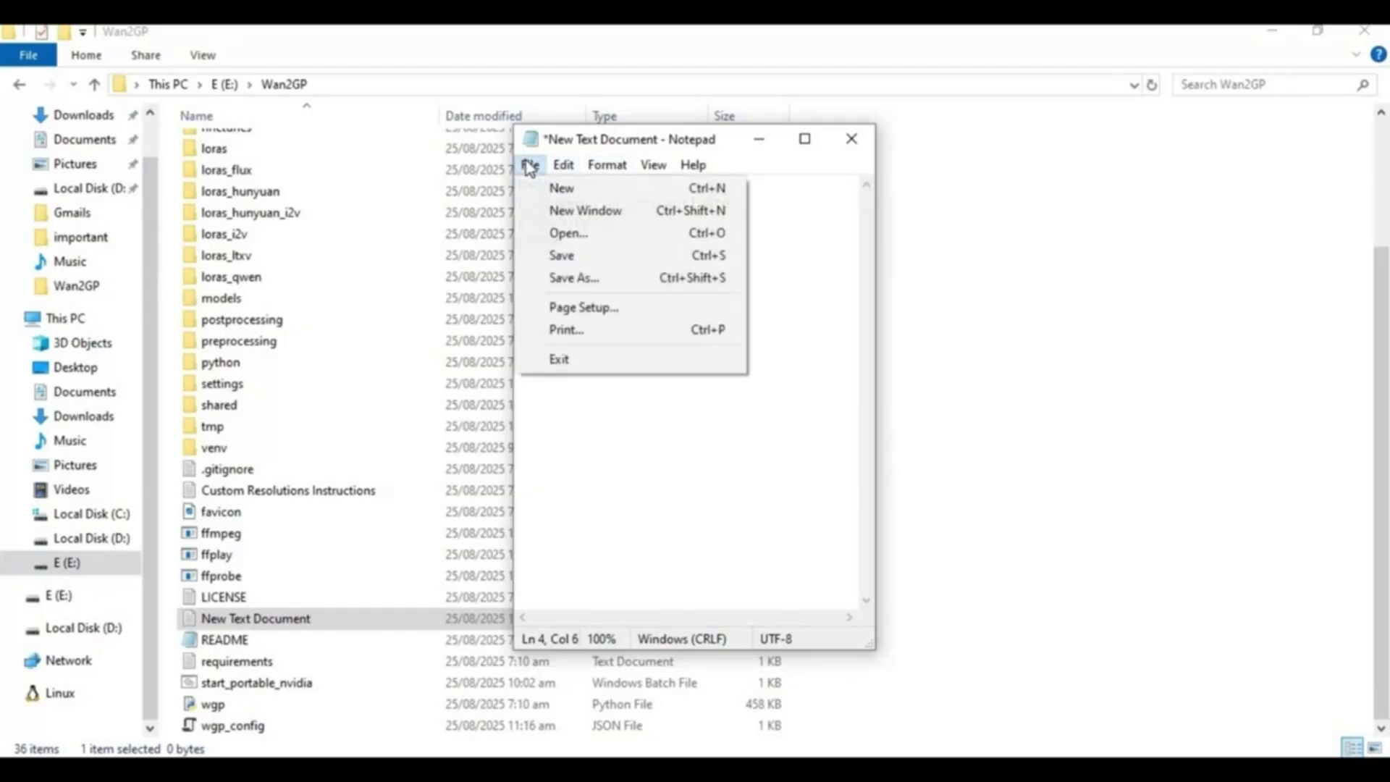
left_click(588, 277)
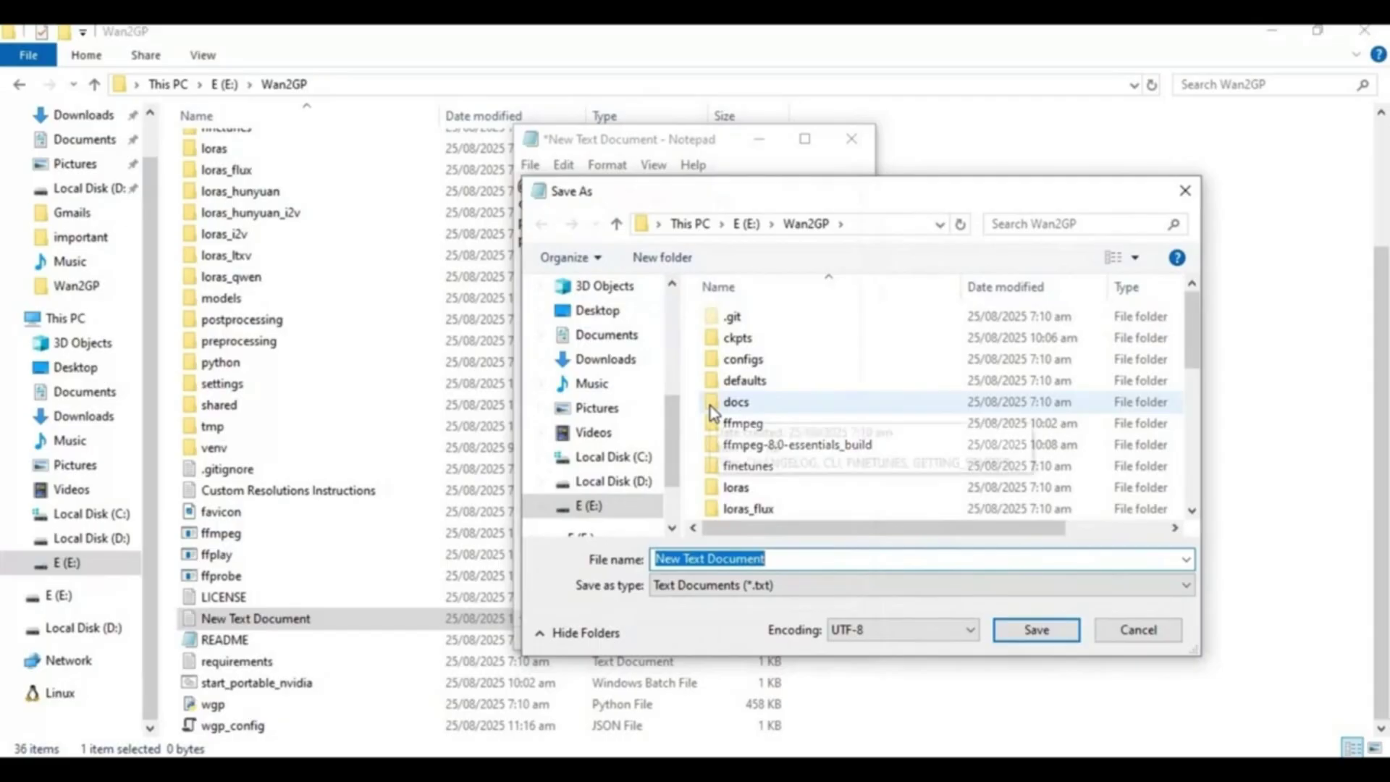
type("Run")
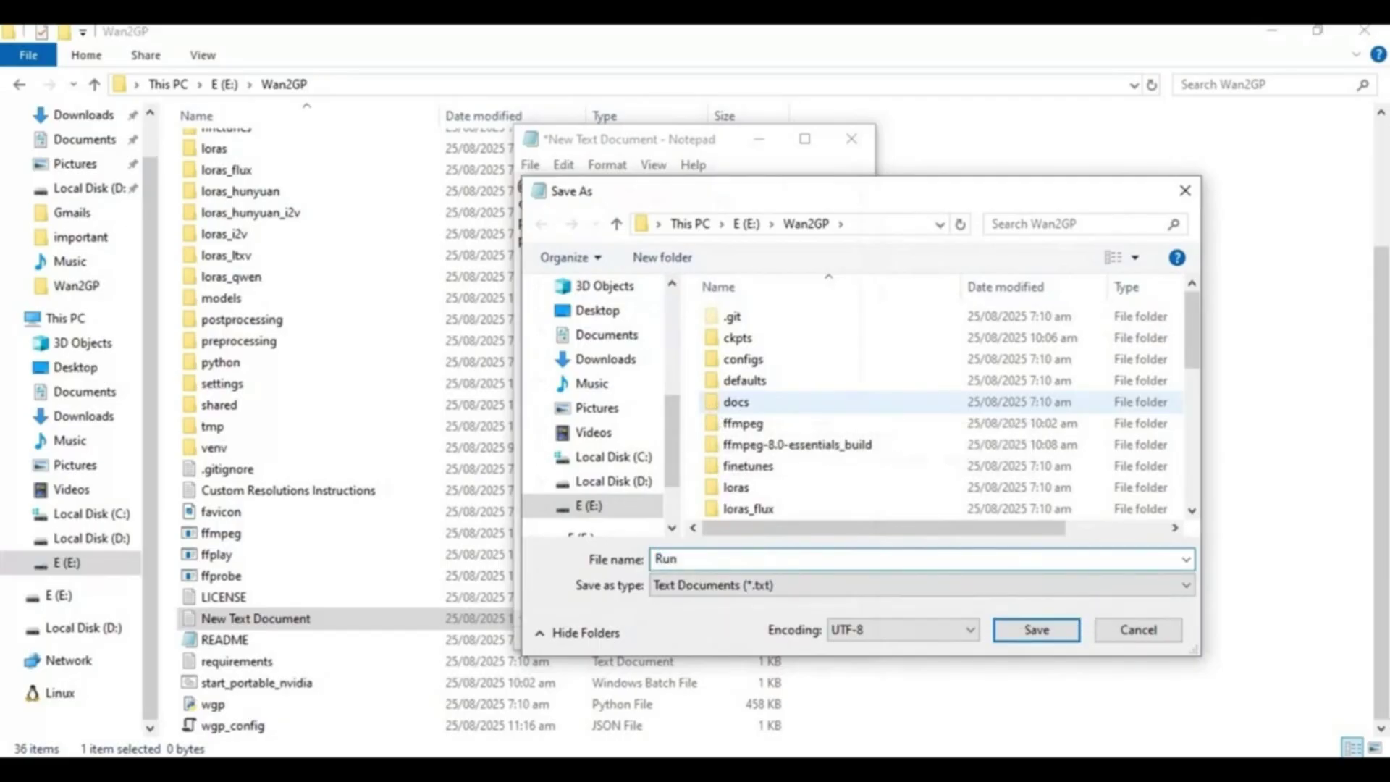
type(".bat")
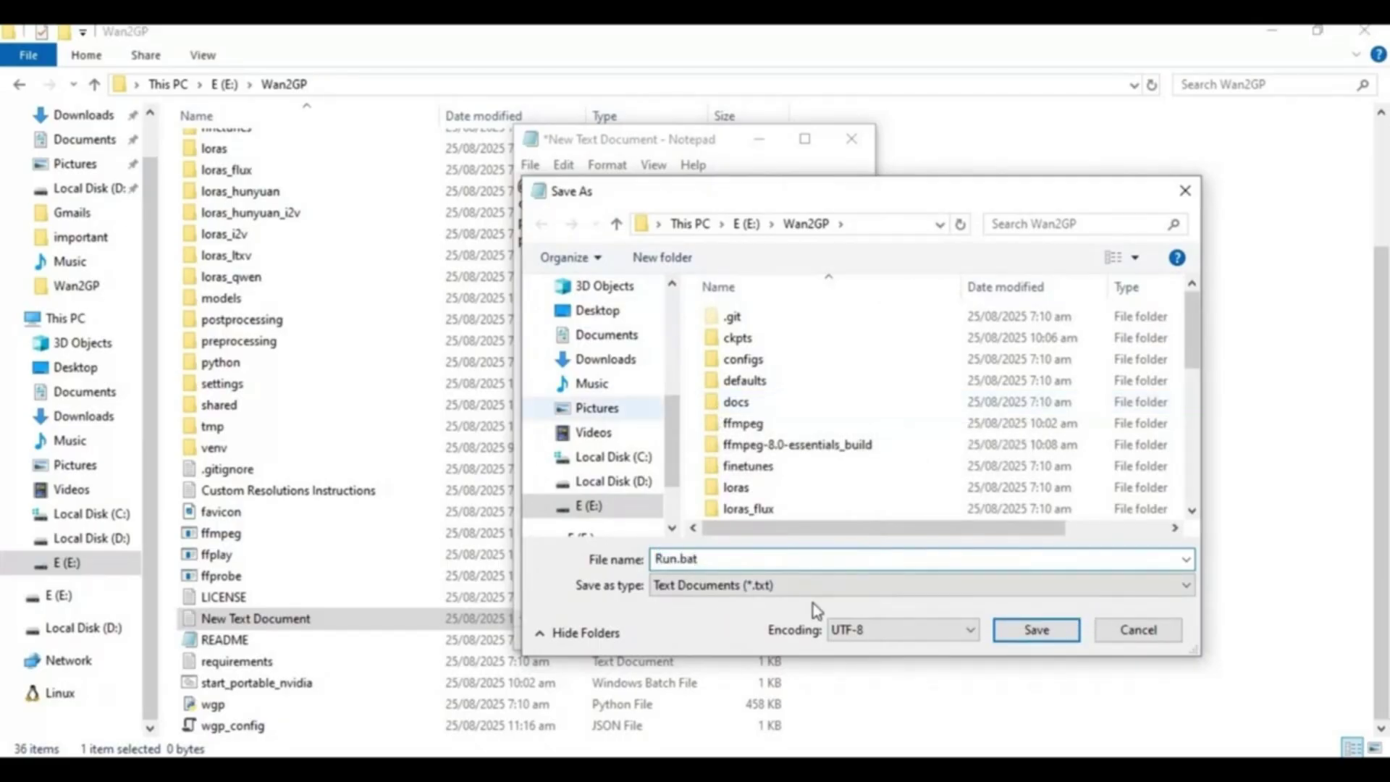
left_click(1038, 630)
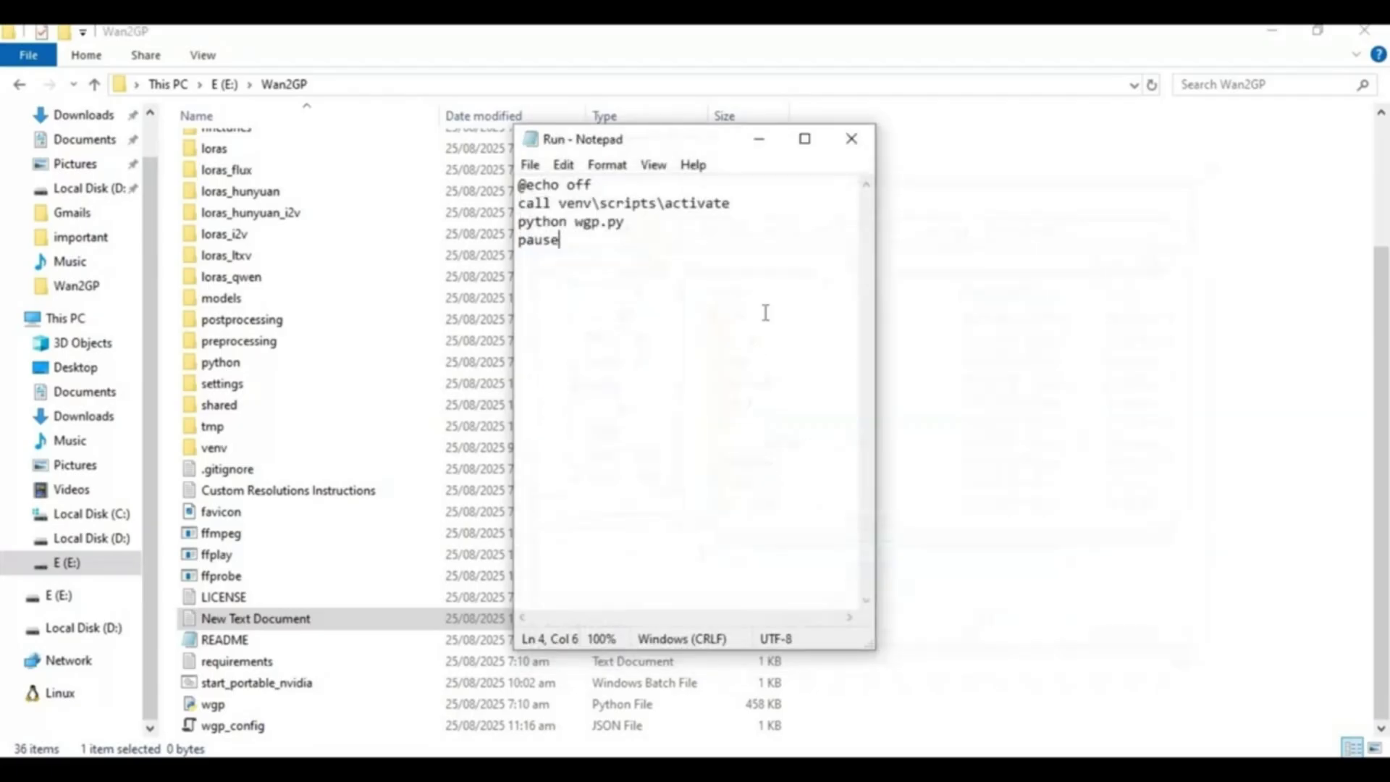
key("alt+F4")
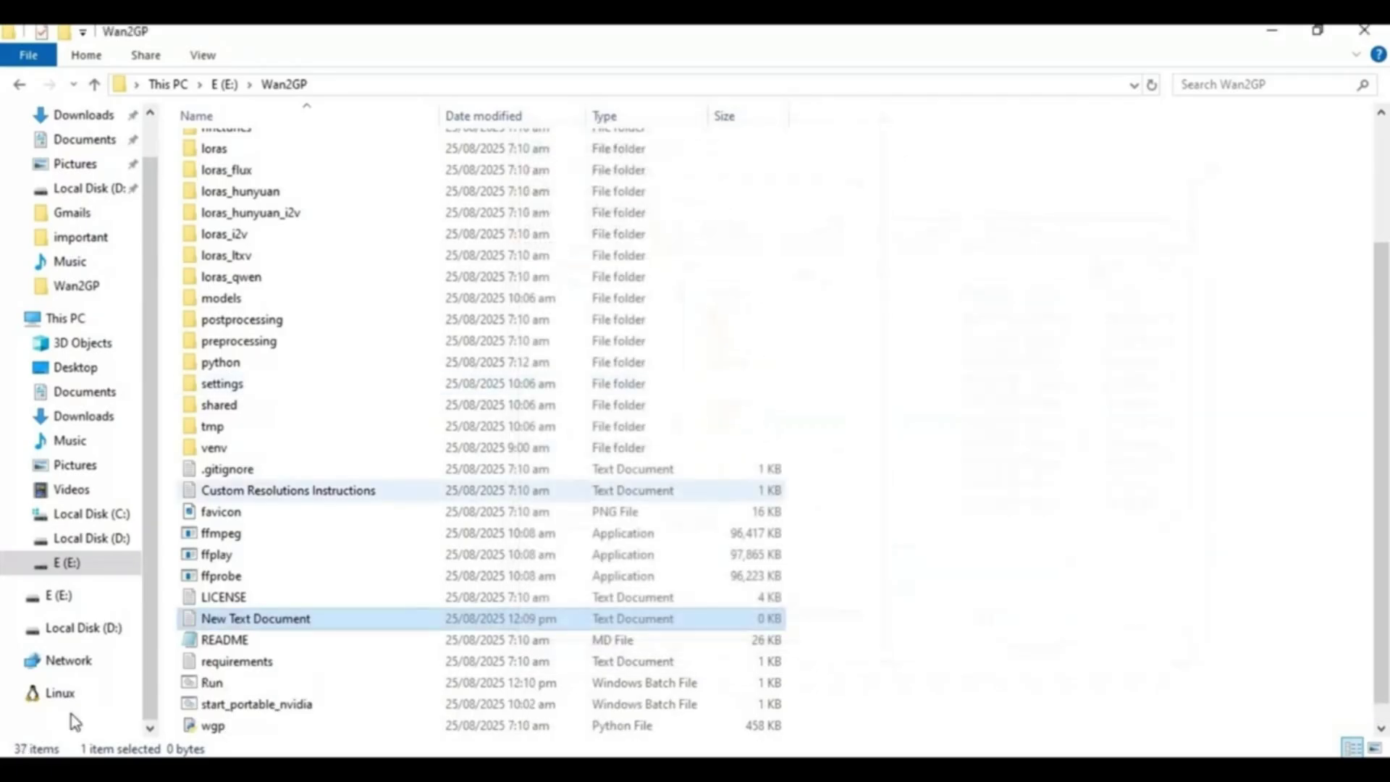
Close the old python wgp.py server console and relaunch WanGP from Run.bat on localhost:7860.
left_click(216, 688)
double_click(215, 691)
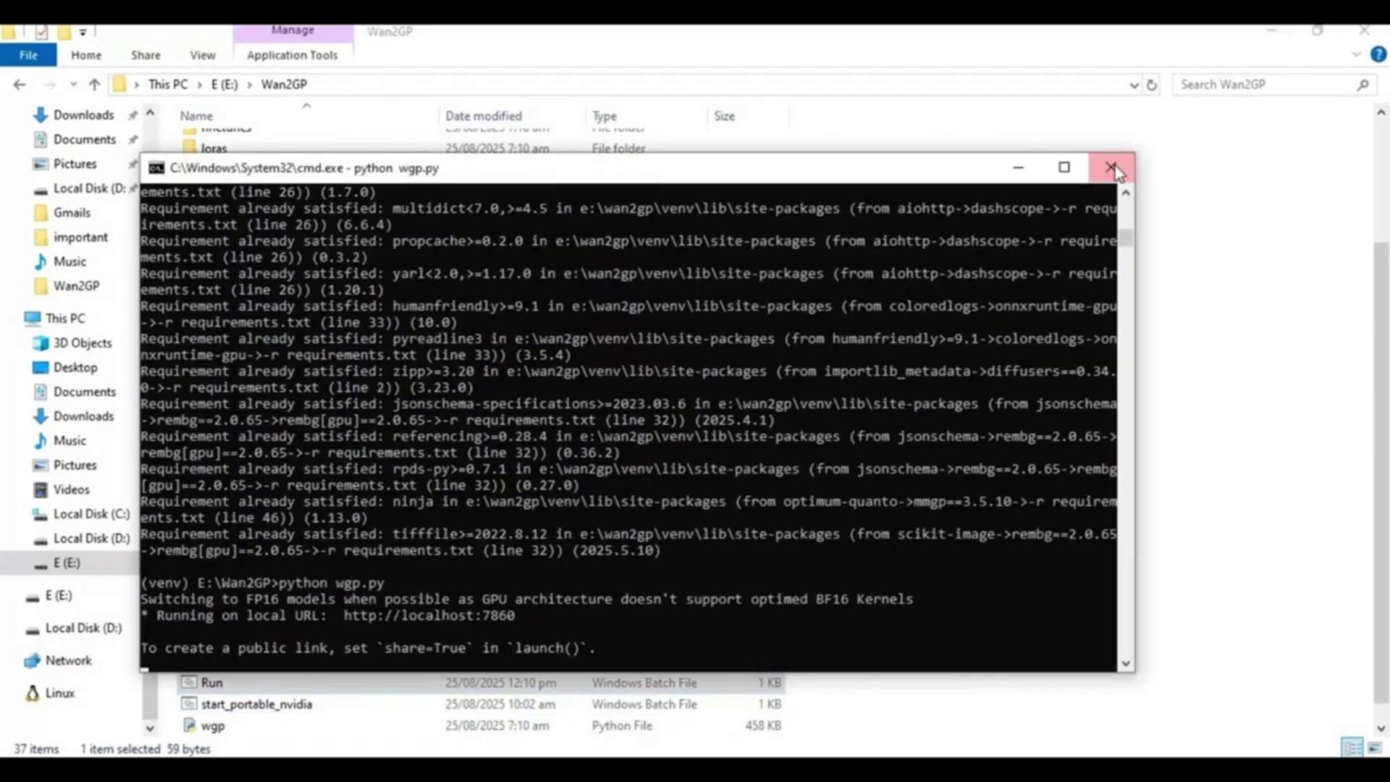
left_click(1111, 167)
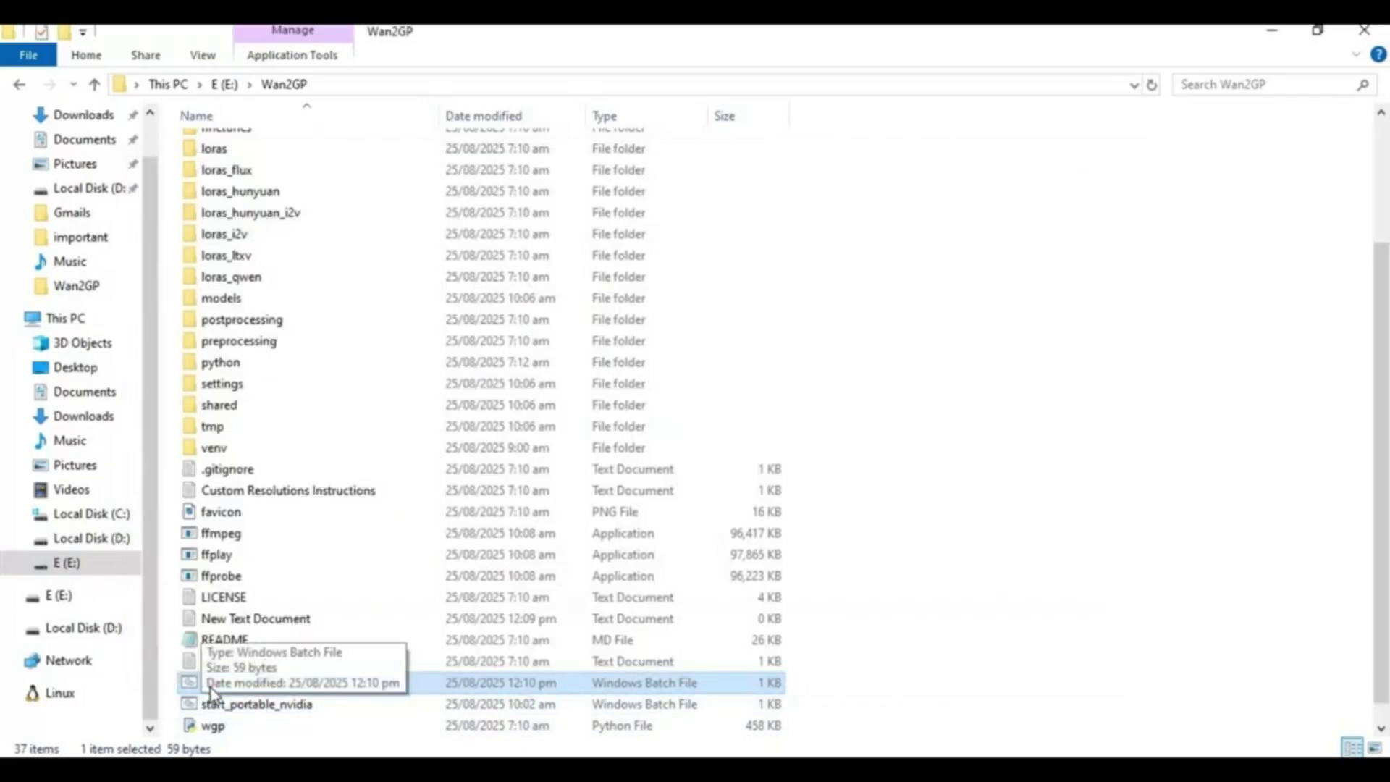
double_click(211, 684)
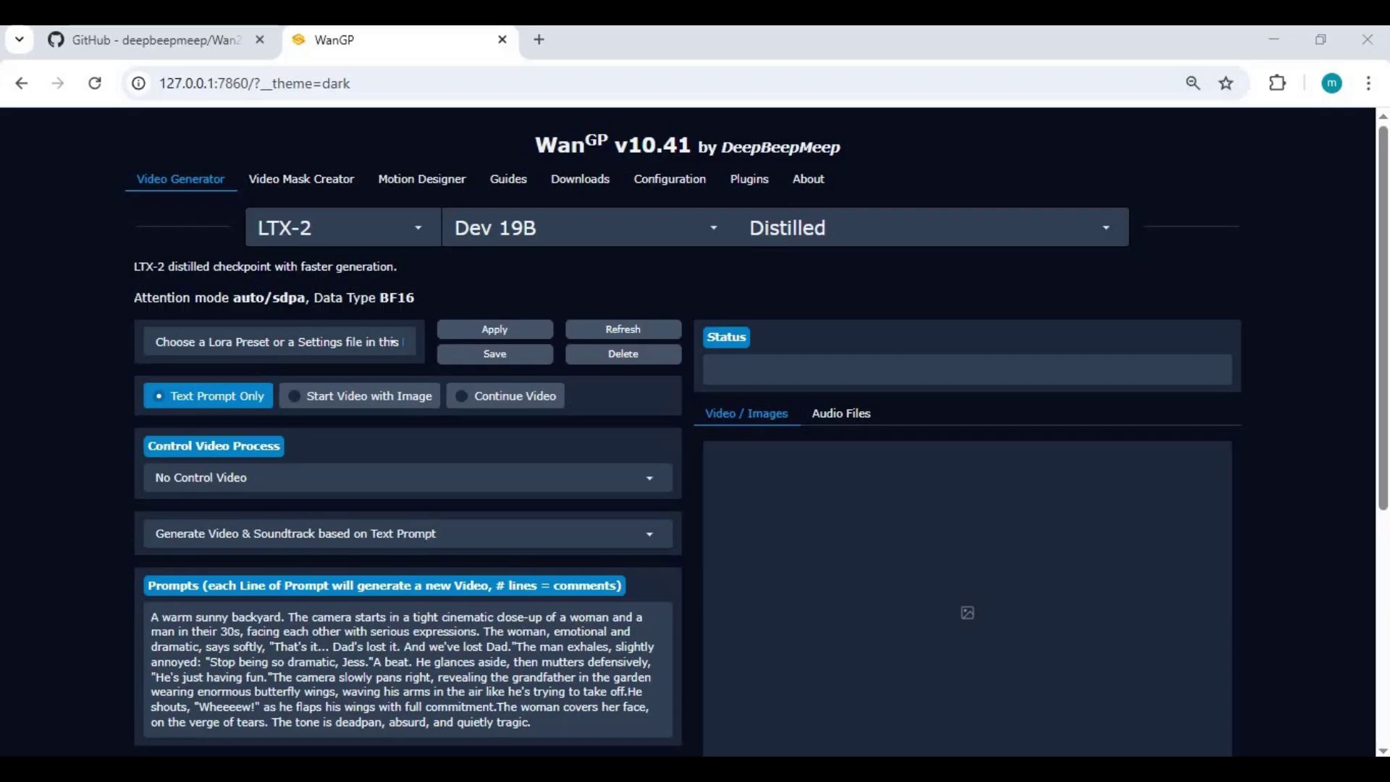
Scroll the WanGP v10.41 page at 127.0.0.1:7860 to confirm the relaunched interface loads.
scroll(629, 439, "down", 5)
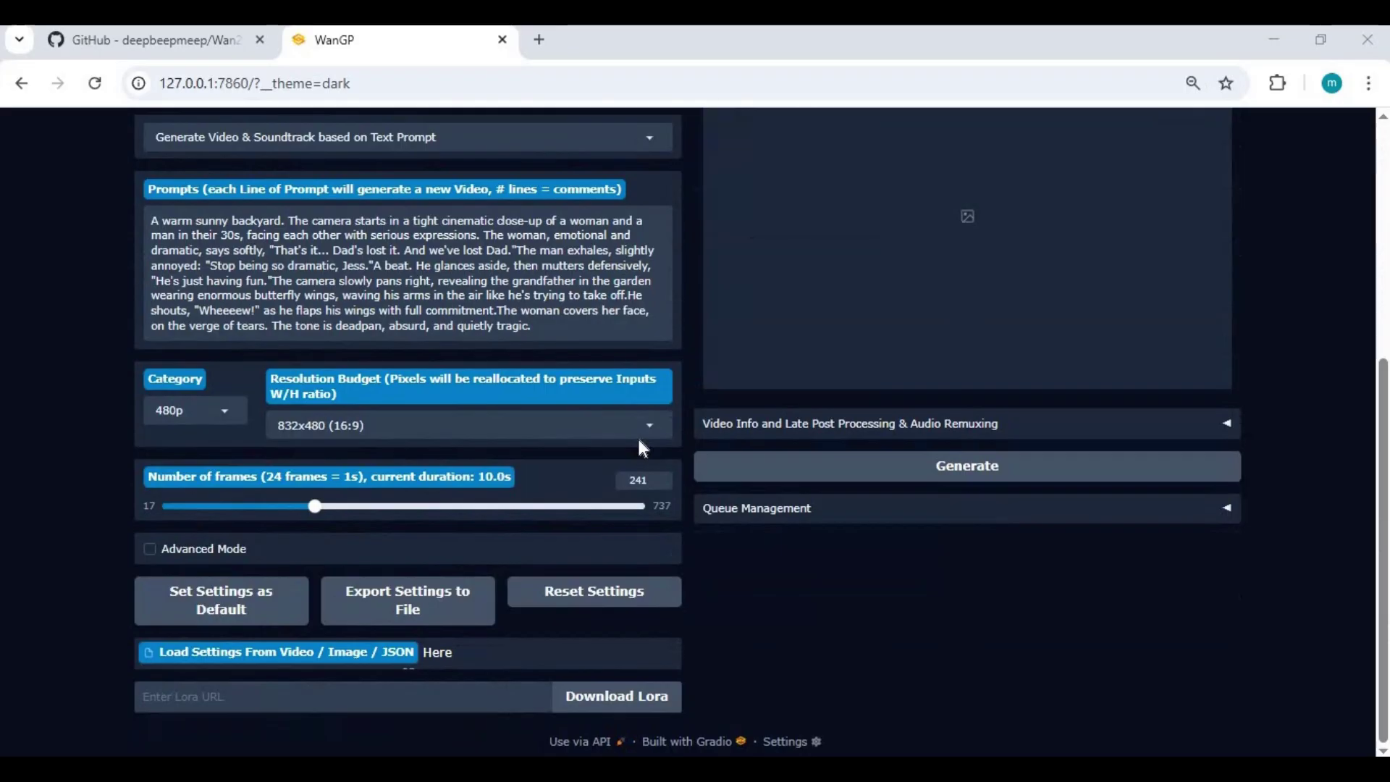
scroll(627, 433, "up", 5)
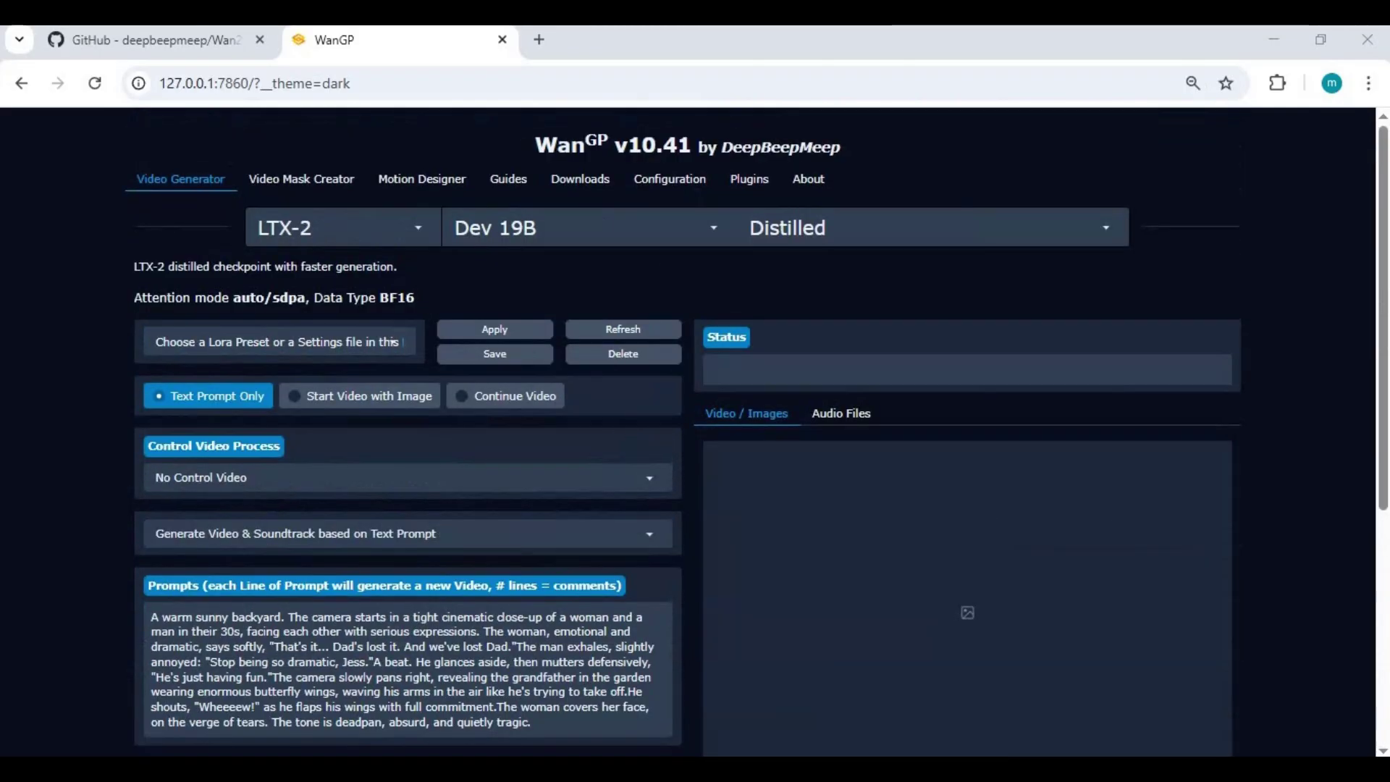